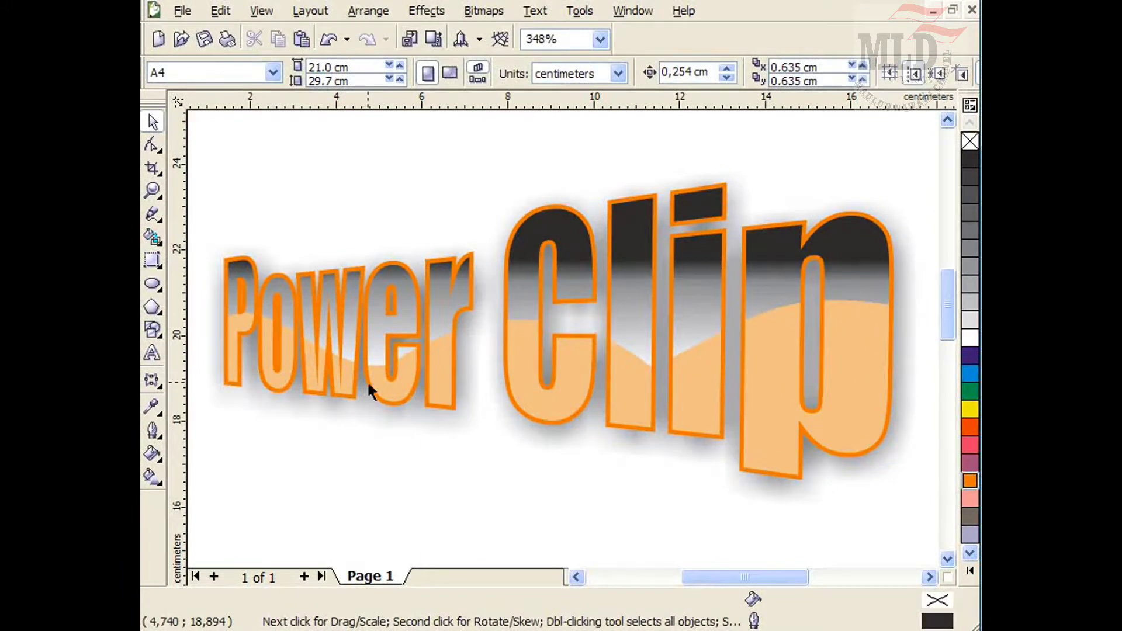
# Replace the existing artwork with new artistic text reading 'Power Clip'.
pyautogui.click(368, 385)
pyautogui.press('Delete')
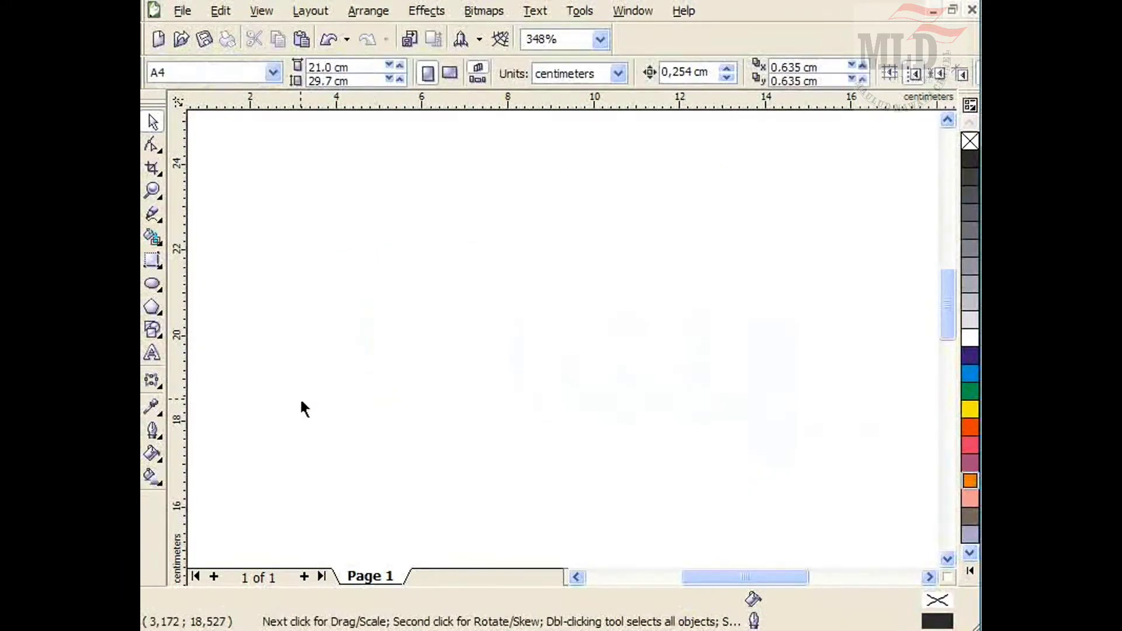
pyautogui.click(152, 353)
pyautogui.click(306, 347)
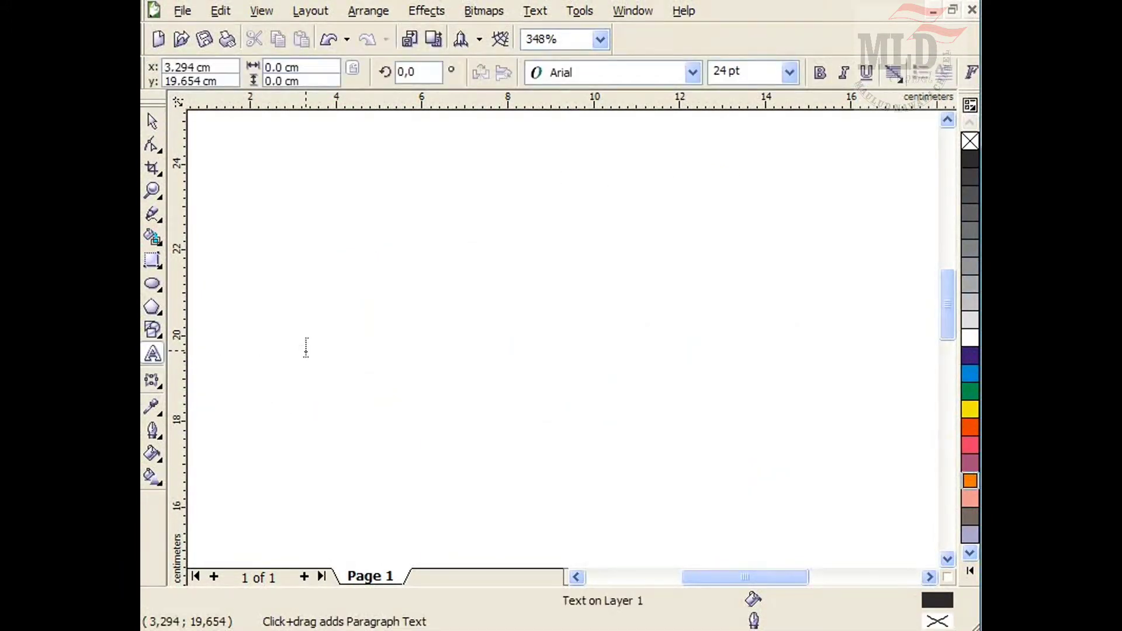
pyautogui.write('Power ')
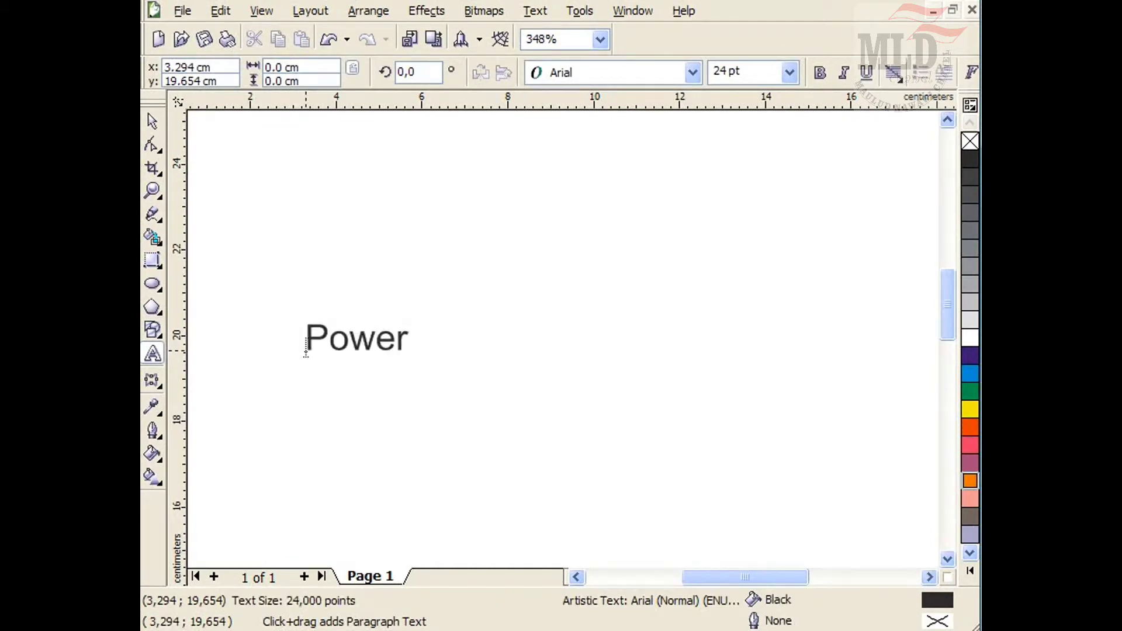
pyautogui.write('Clip')
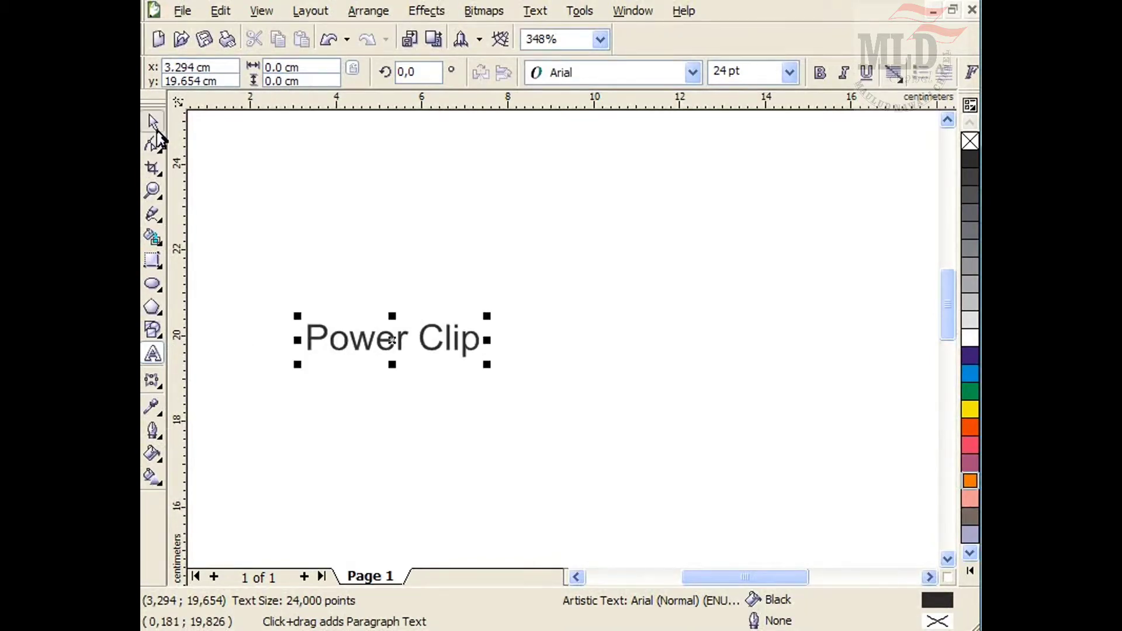
# Set the text's font to Impact and scale it up to about 15 cm wide.
pyautogui.click(152, 121)
pyautogui.click(692, 73)
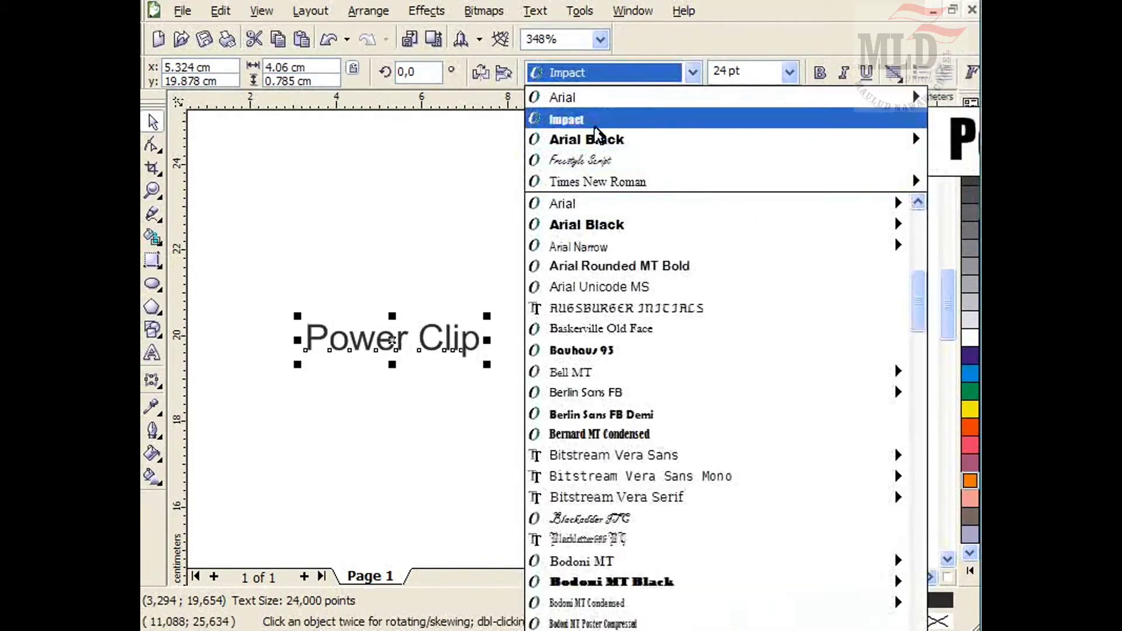
pyautogui.click(619, 120)
pyautogui.moveTo(473, 315); pyautogui.dragTo(882, 154)
pyautogui.moveTo(298, 407); pyautogui.dragTo(221, 423)
pyautogui.moveTo(537, 357); pyautogui.dragTo(554, 331)
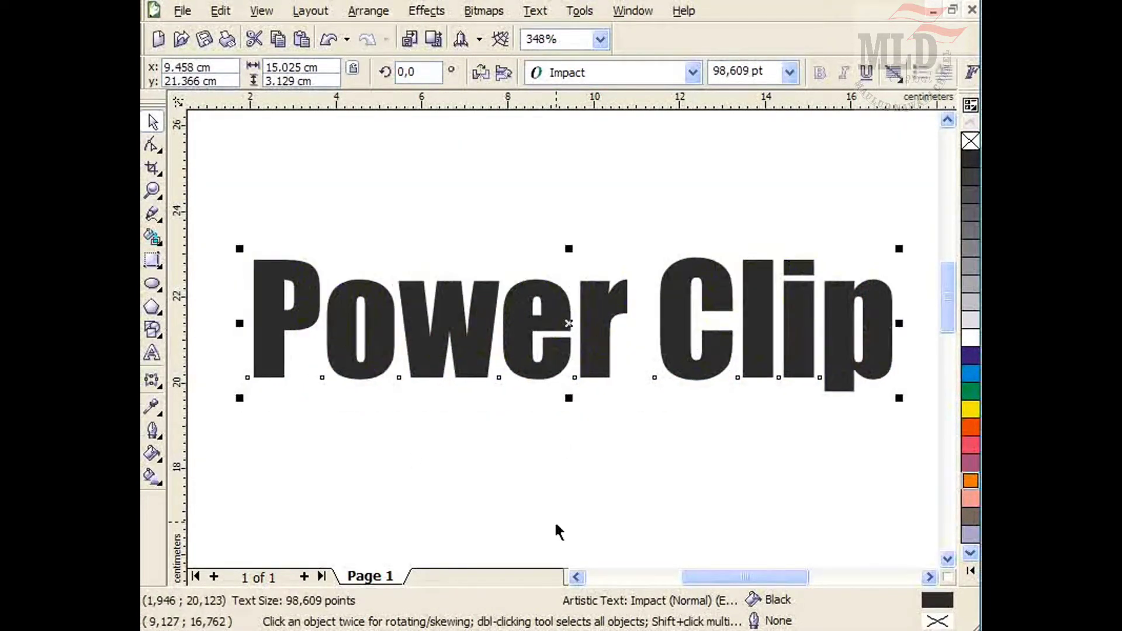
# Apply a vertical dark-to-white linear fountain fill to the text and set its midpoint to 19%.
pyautogui.click(554, 520)
pyautogui.click(420, 374)
pyautogui.click(151, 479)
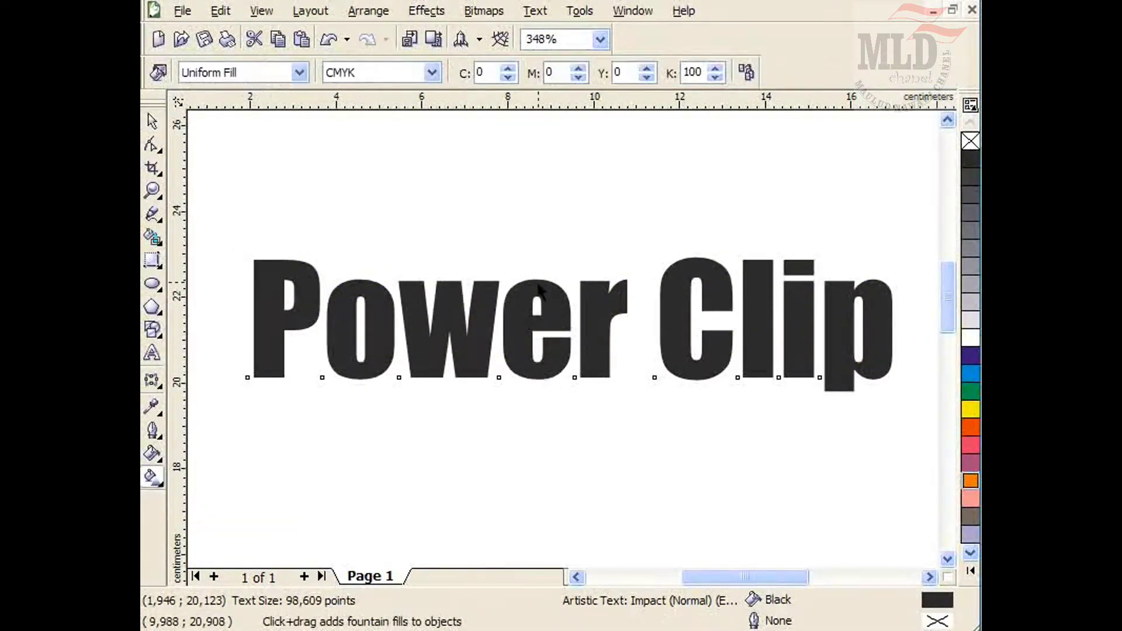
pyautogui.moveTo(533, 281); pyautogui.dragTo(536, 353)
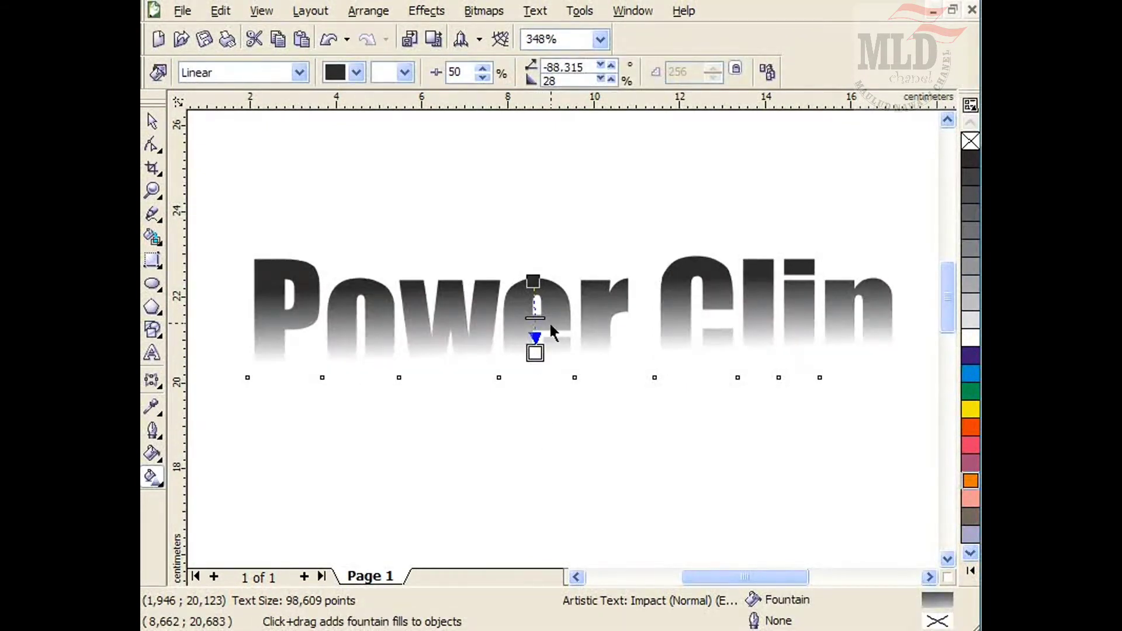
pyautogui.moveTo(536, 318); pyautogui.dragTo(536, 296)
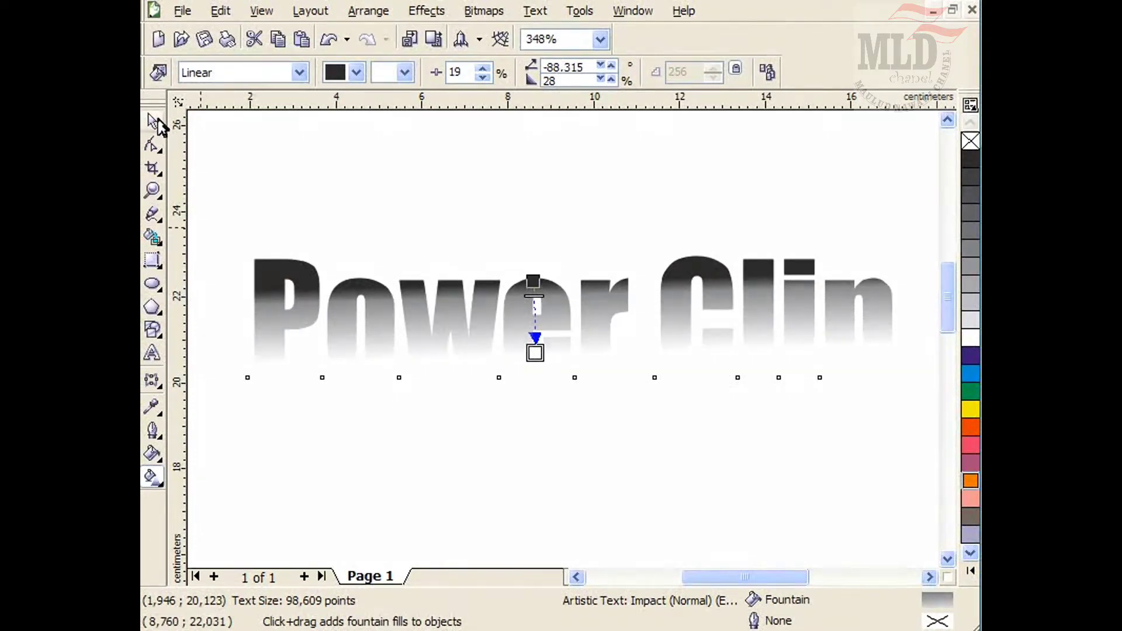
# Draw a rectangle about 15.5 by 2.5 cm covering the lower half of the text.
pyautogui.click(153, 121)
pyautogui.click(345, 154)
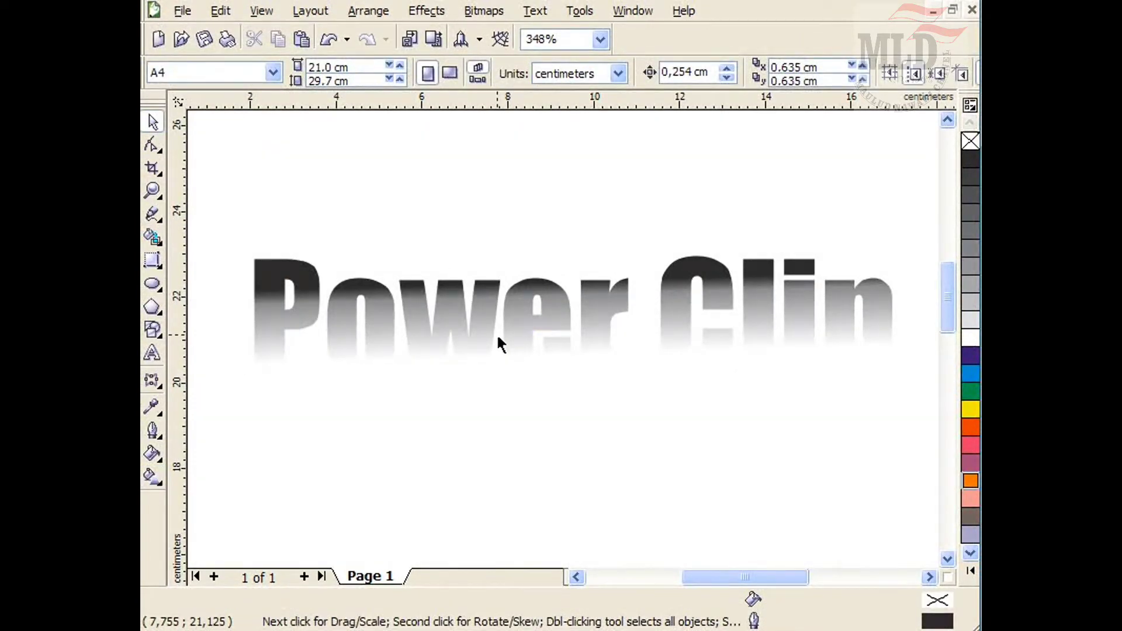
pyautogui.click(158, 264)
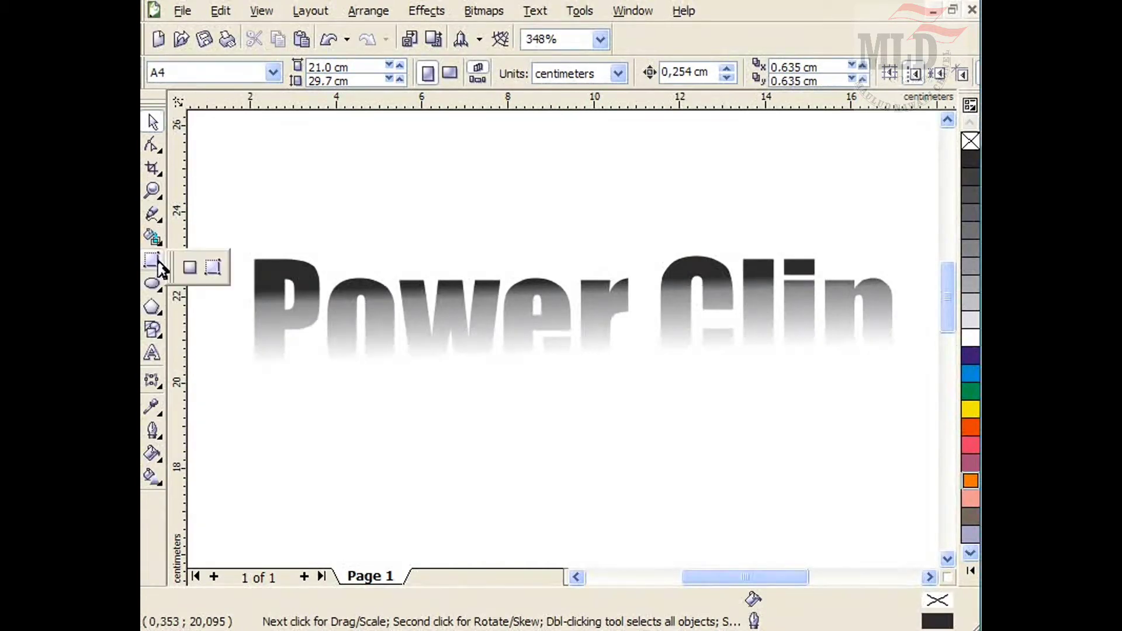
pyautogui.click(190, 267)
pyautogui.moveTo(240, 316); pyautogui.dragTo(905, 424)
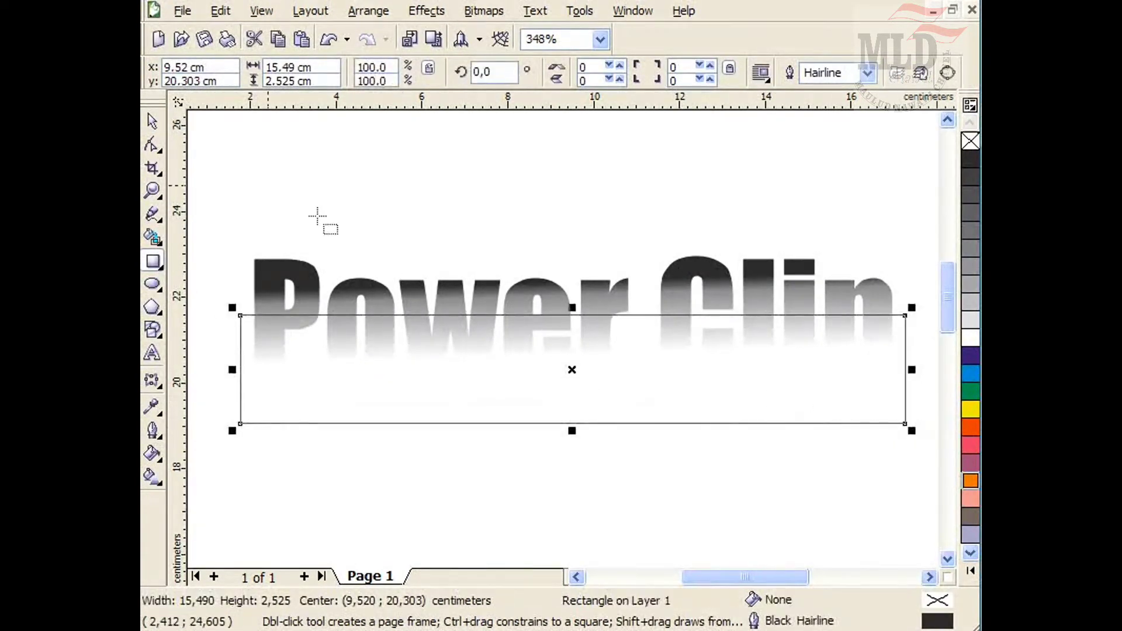
# Convert the rectangle to curves.
pyautogui.click(151, 121)
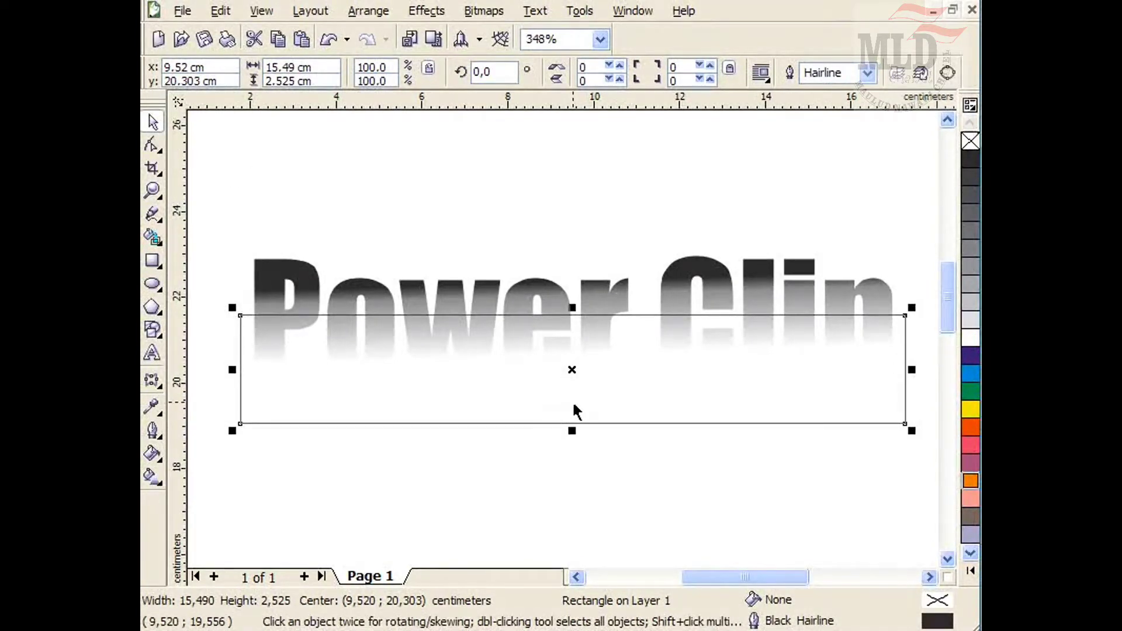
pyautogui.rightClick(572, 370)
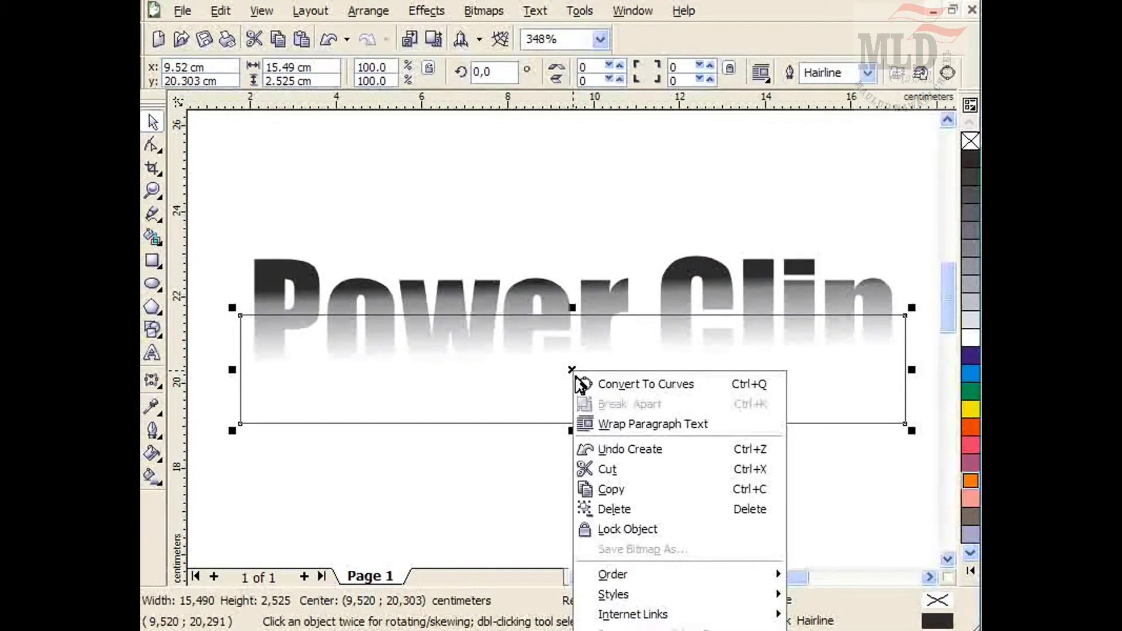
pyautogui.click(601, 391)
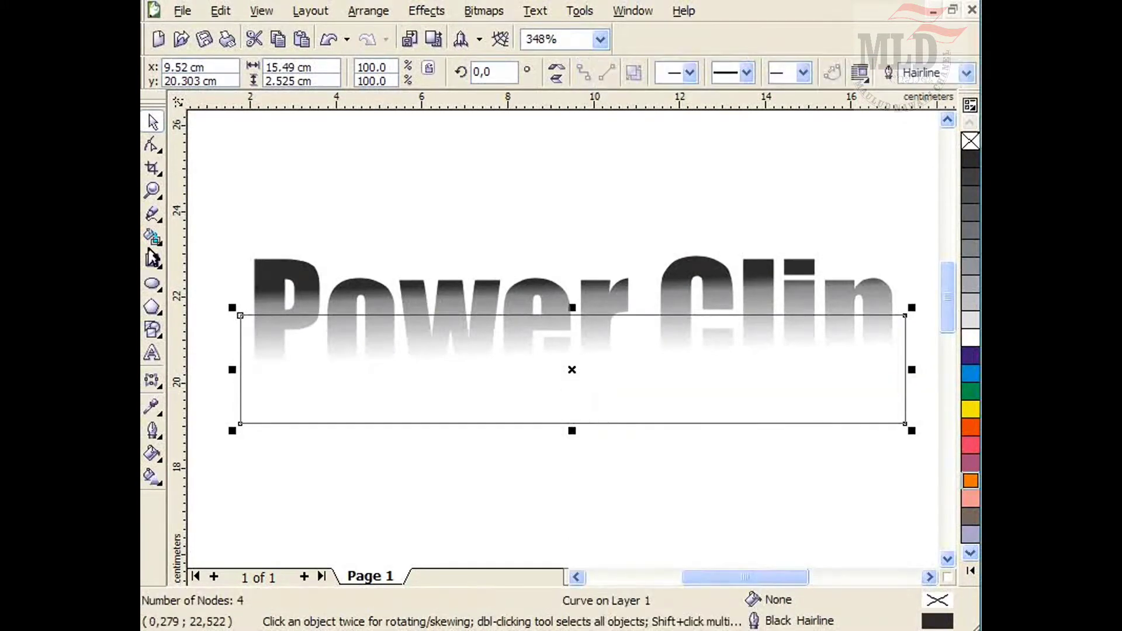
# Add nodes along the rectangle's top edge and convert that edge's segments to curves.
pyautogui.click(151, 147)
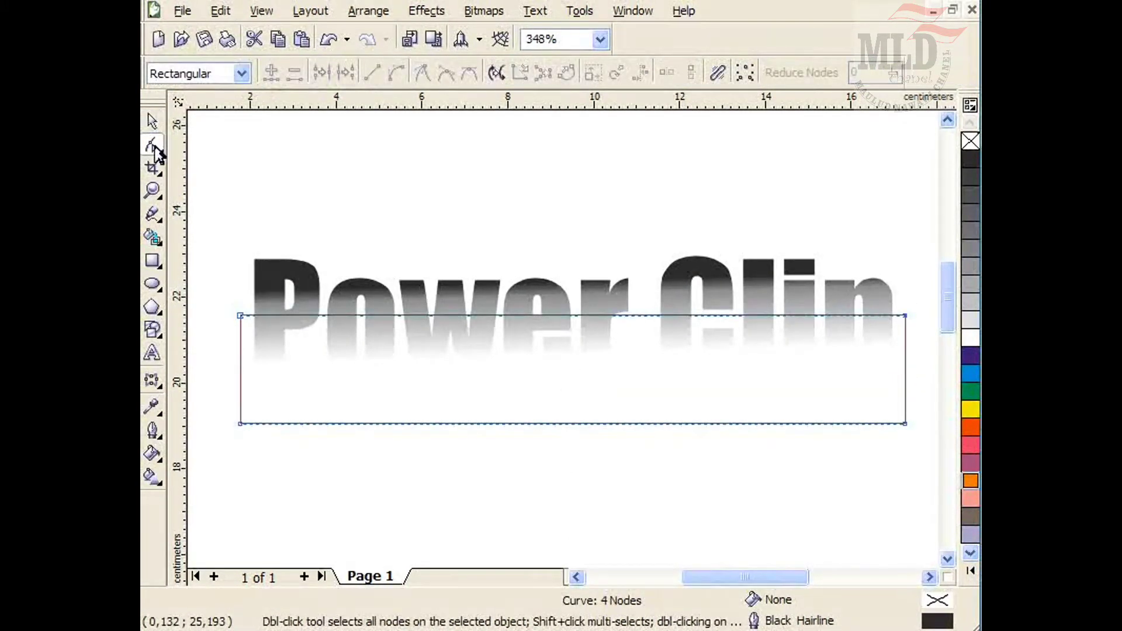
pyautogui.click(545, 316)
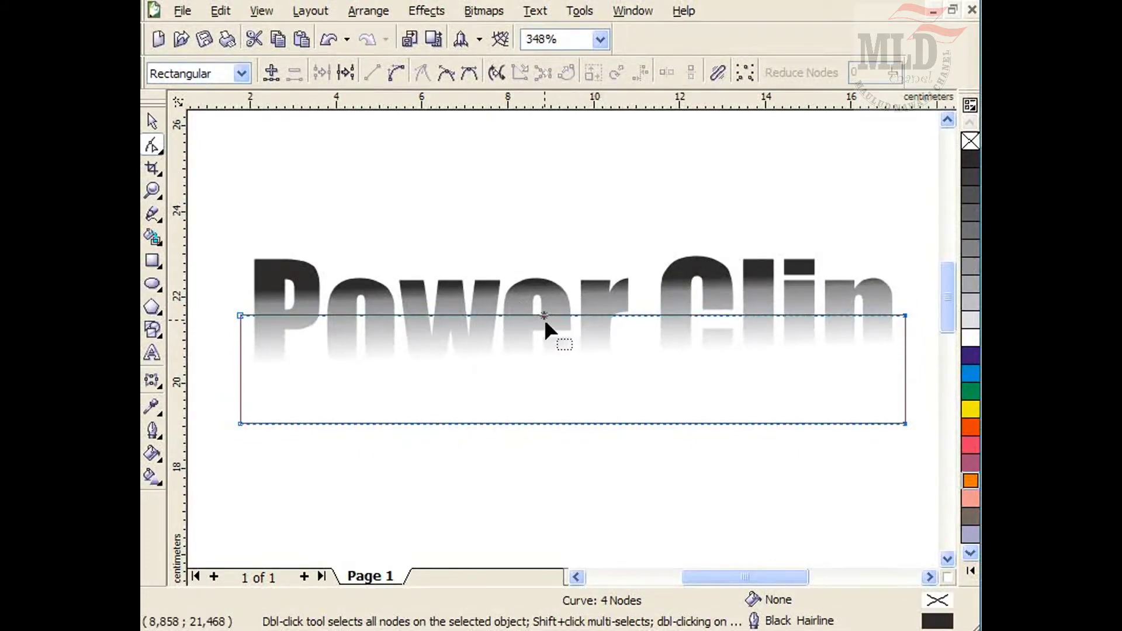
pyautogui.click(270, 76)
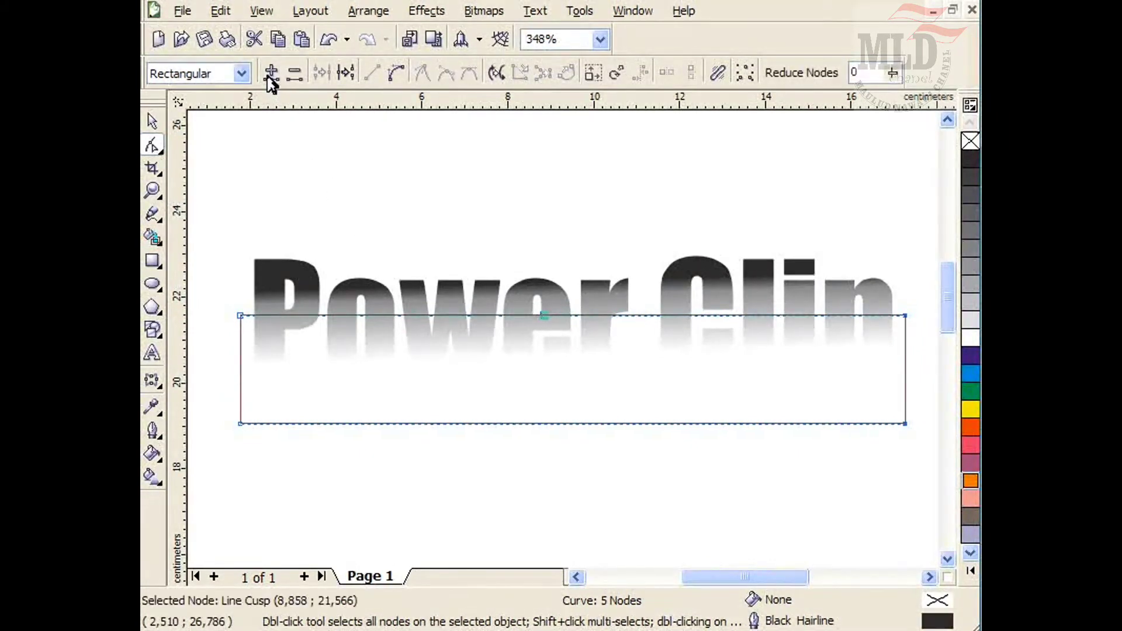
pyautogui.doubleClick(710, 315)
pyautogui.click(544, 315)
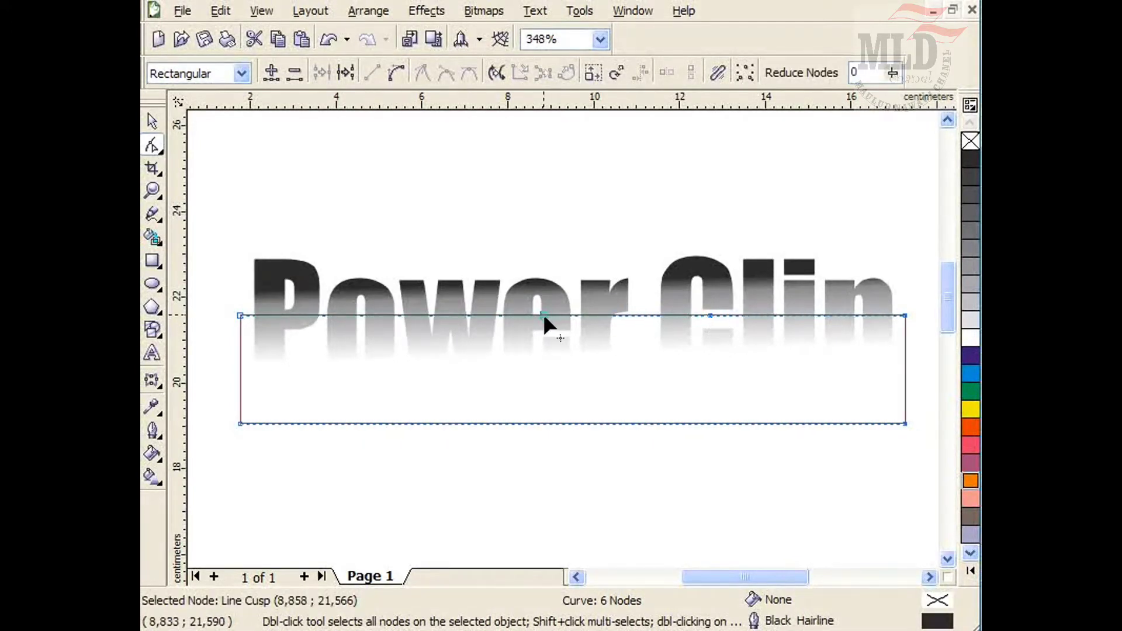
pyautogui.click(396, 73)
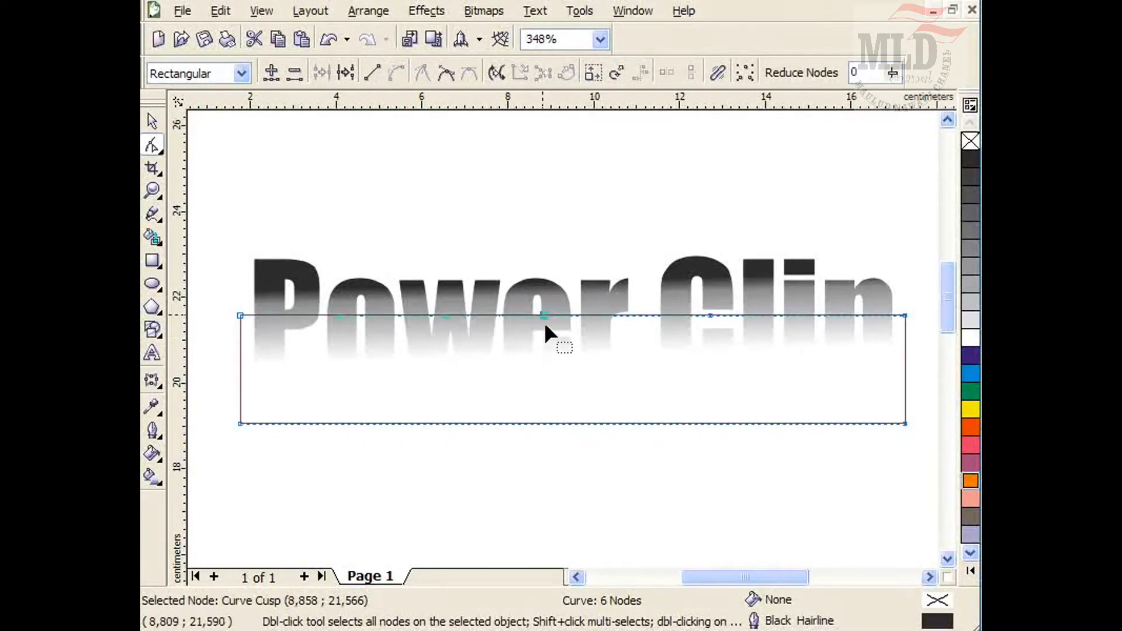
# Drag the top-edge nodes up and down to bend the left and middle of the edge into a wave.
pyautogui.moveTo(543, 319); pyautogui.dragTo(545, 348)
pyautogui.moveTo(324, 321); pyautogui.dragTo(316, 305)
pyautogui.doubleClick(406, 319)
pyautogui.moveTo(406, 319); pyautogui.dragTo(394, 339)
pyautogui.moveTo(318, 320); pyautogui.dragTo(317, 311)
pyautogui.doubleClick(545, 347)
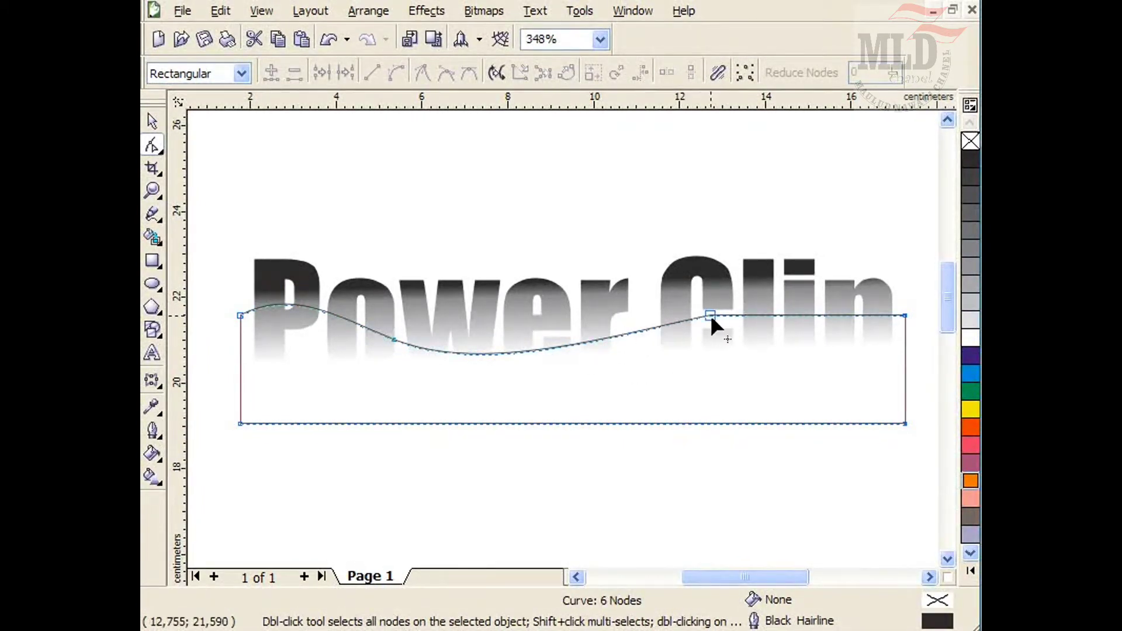
pyautogui.moveTo(710, 316); pyautogui.dragTo(697, 298)
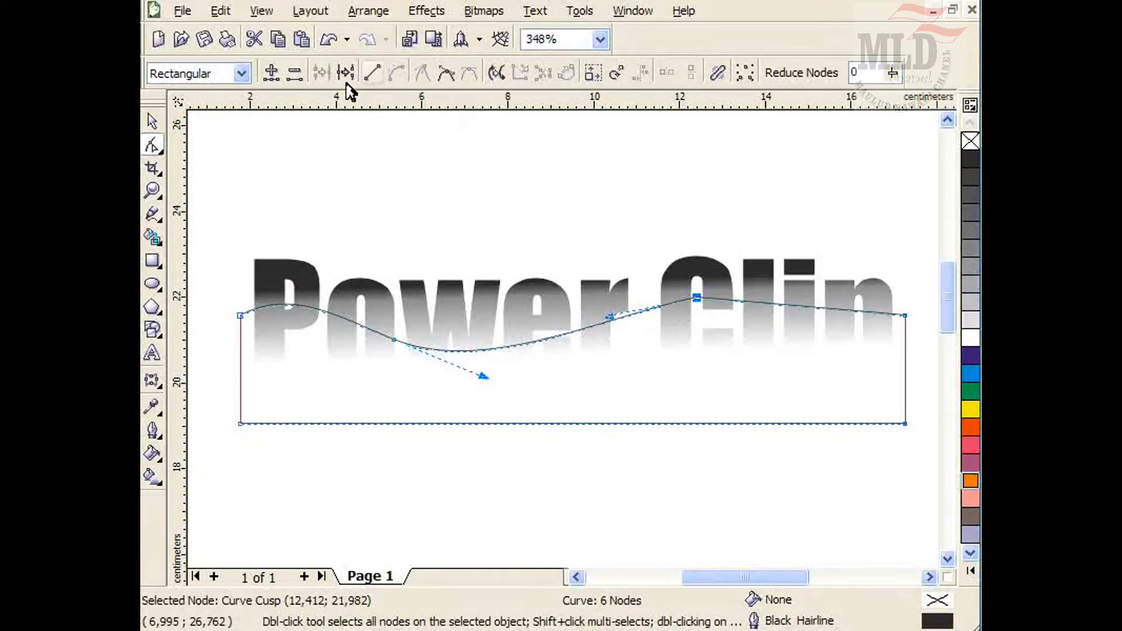
# Add nodes near the right end, reshape that part of the wave, and raise the top-right corner slightly.
pyautogui.doubleClick(794, 306)
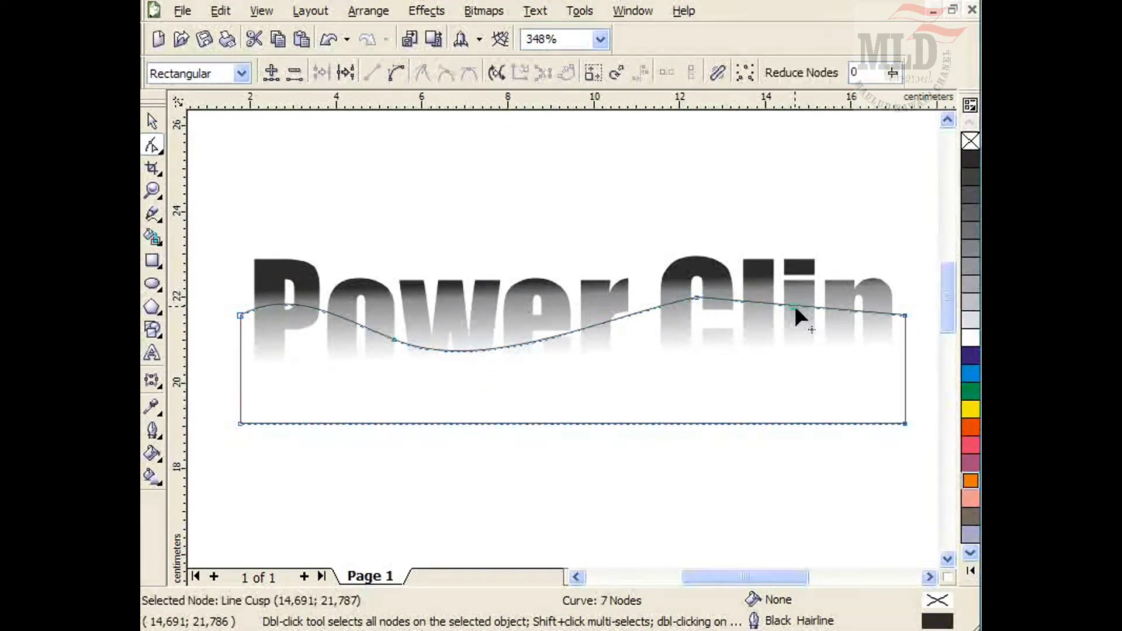
pyautogui.click(399, 76)
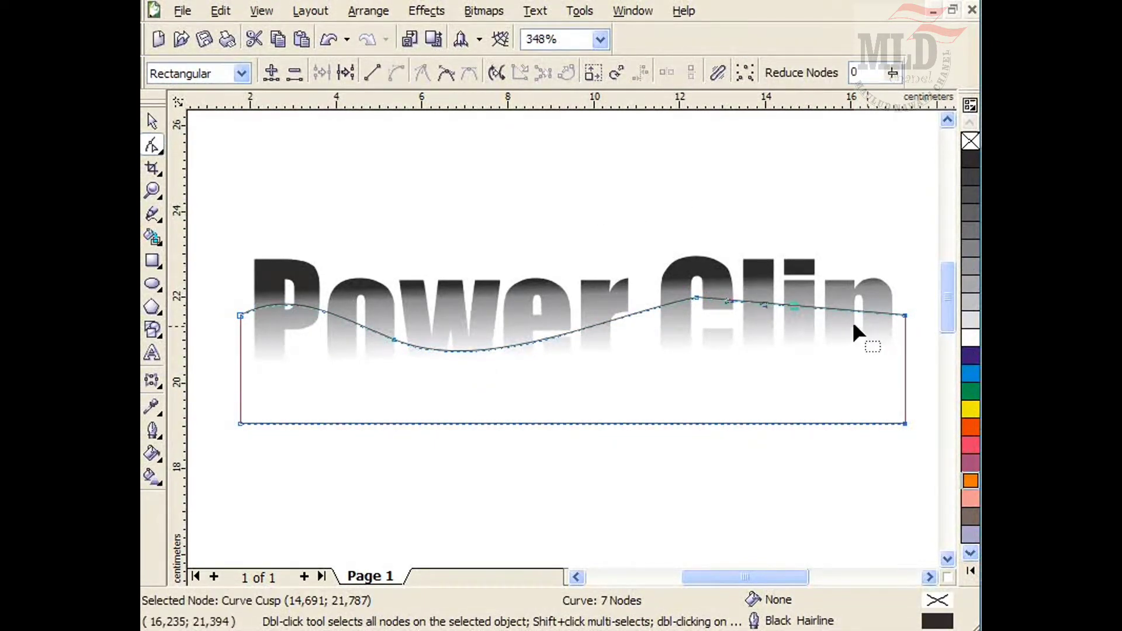
pyautogui.moveTo(793, 306); pyautogui.dragTo(801, 323)
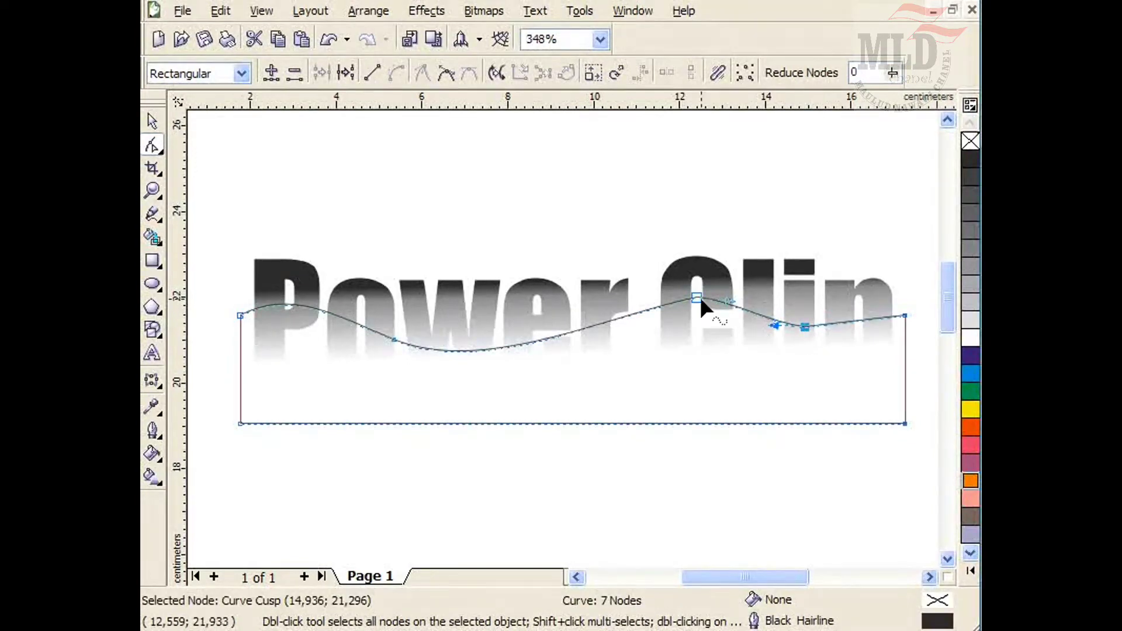
pyautogui.moveTo(698, 298); pyautogui.dragTo(686, 331)
pyautogui.doubleClick(681, 306)
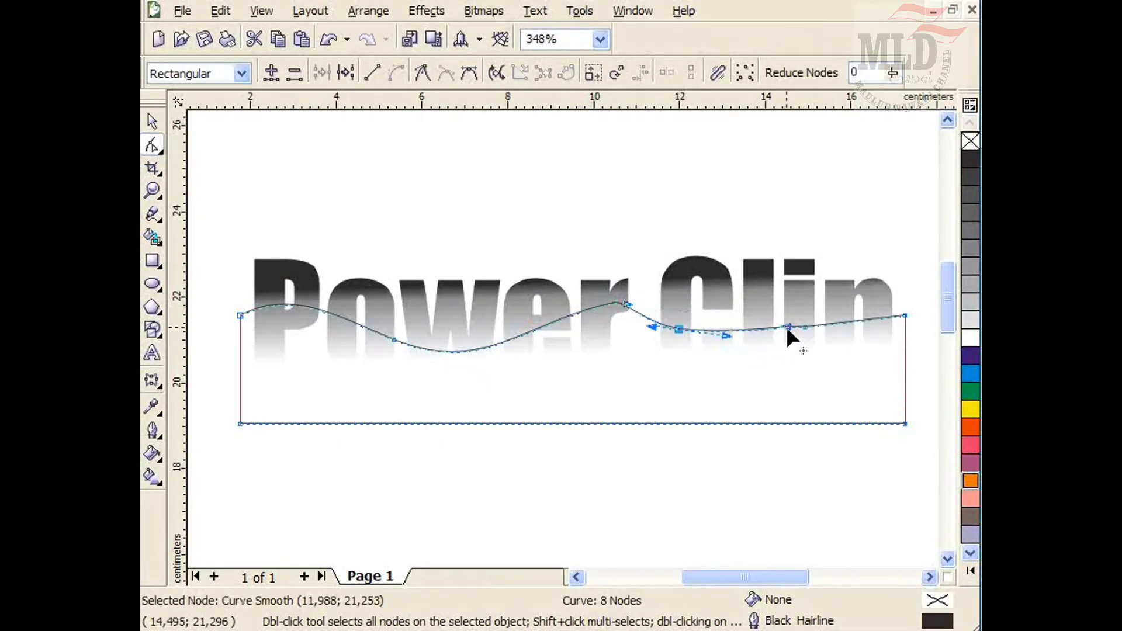
pyautogui.moveTo(786, 324); pyautogui.dragTo(755, 293)
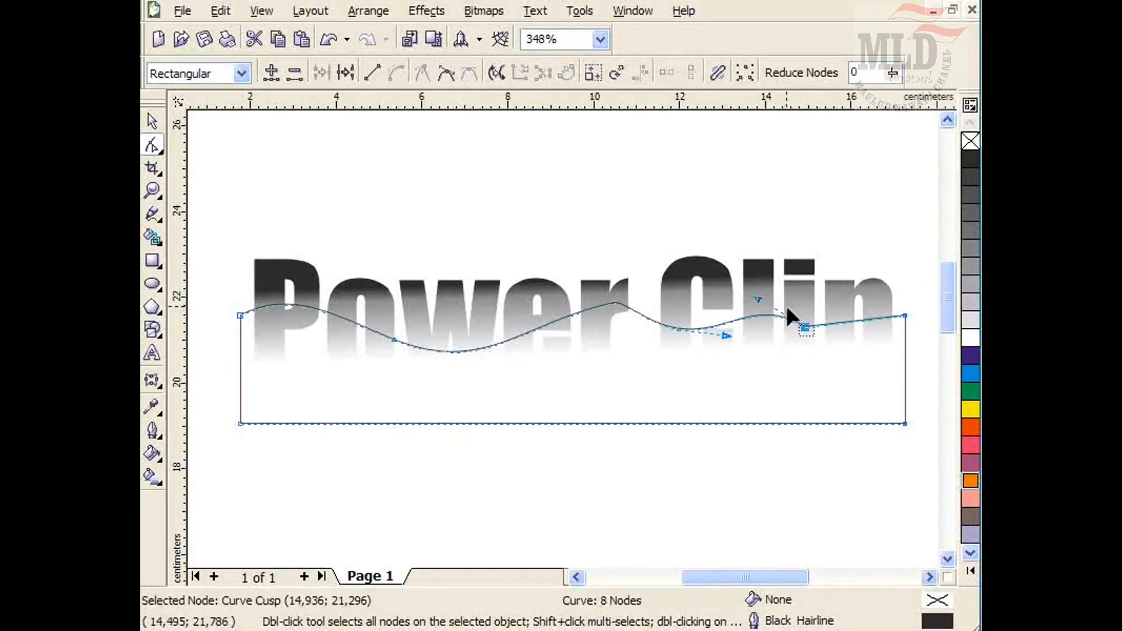
pyautogui.moveTo(903, 314); pyautogui.dragTo(901, 302)
# Fill the wave shape with Ice Blue and remove its outline.
pyautogui.click(152, 121)
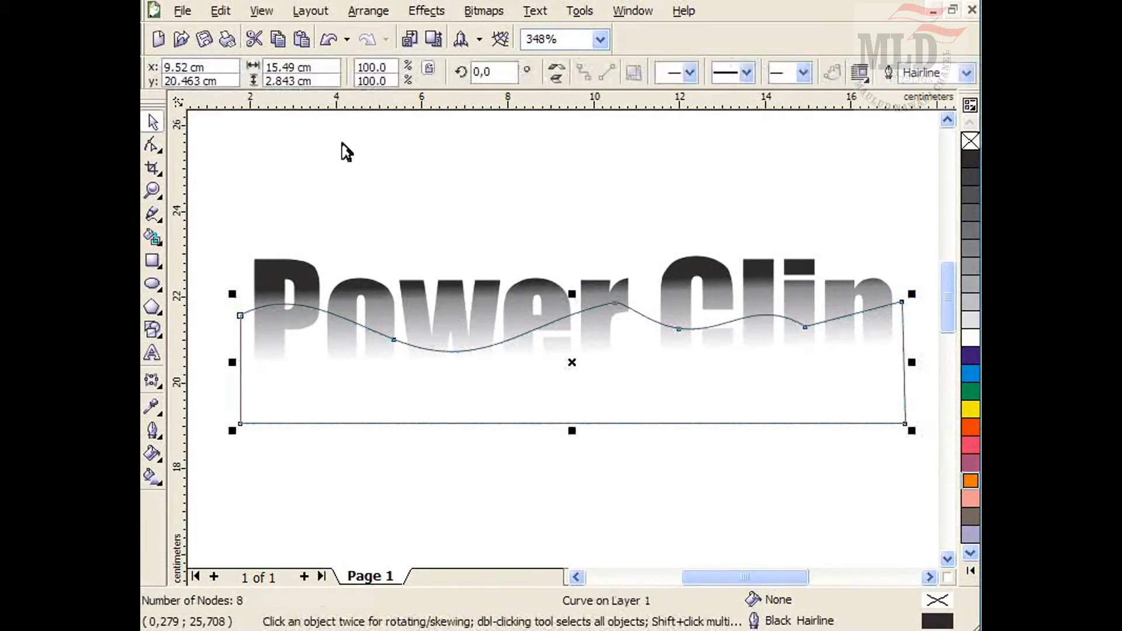
pyautogui.click(724, 427)
pyautogui.click(713, 423)
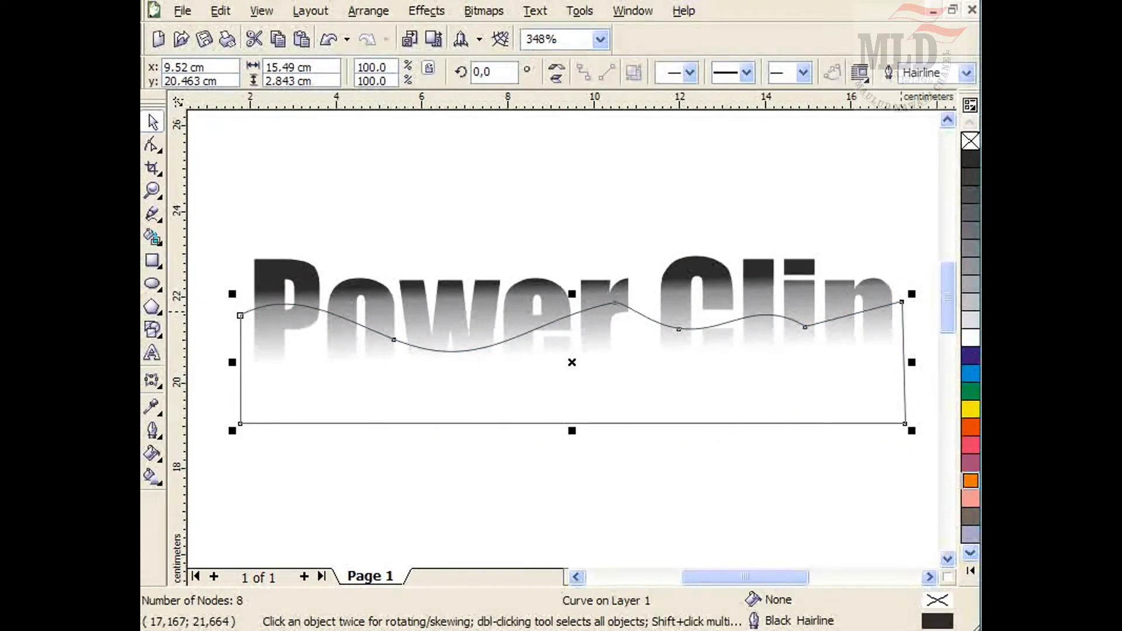
pyautogui.click(969, 537)
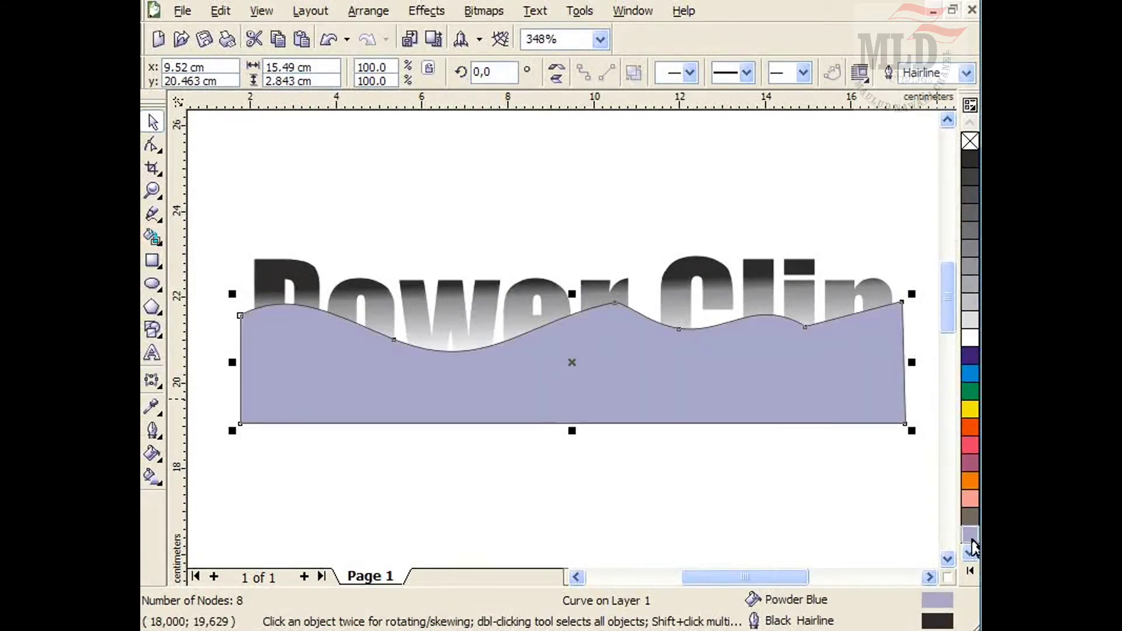
pyautogui.rightClick(970, 141)
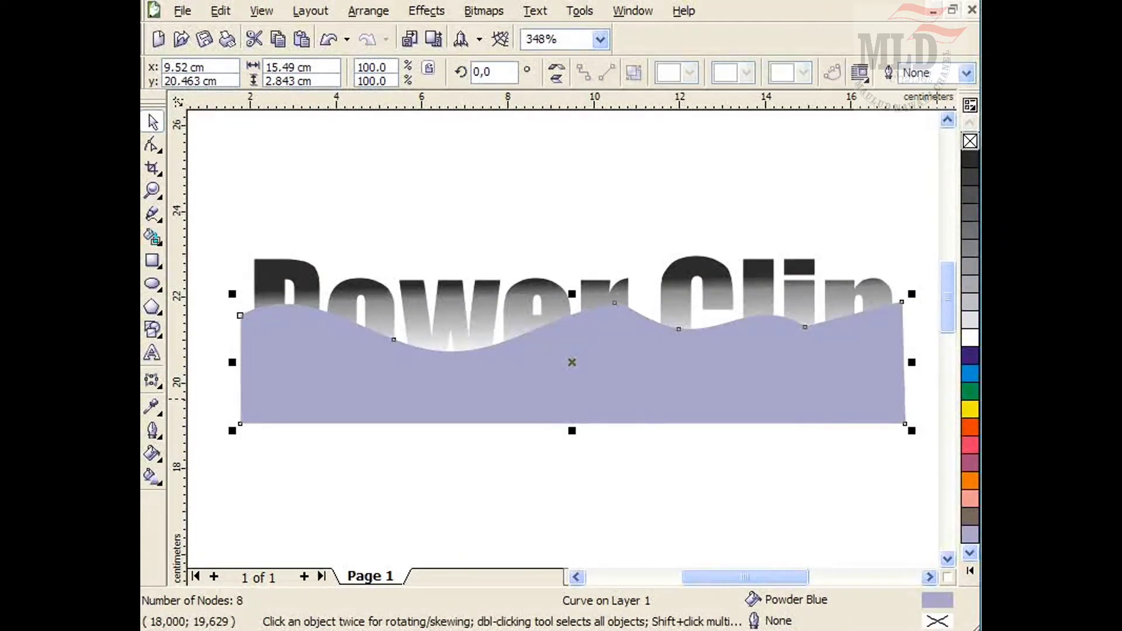
pyautogui.click(970, 570)
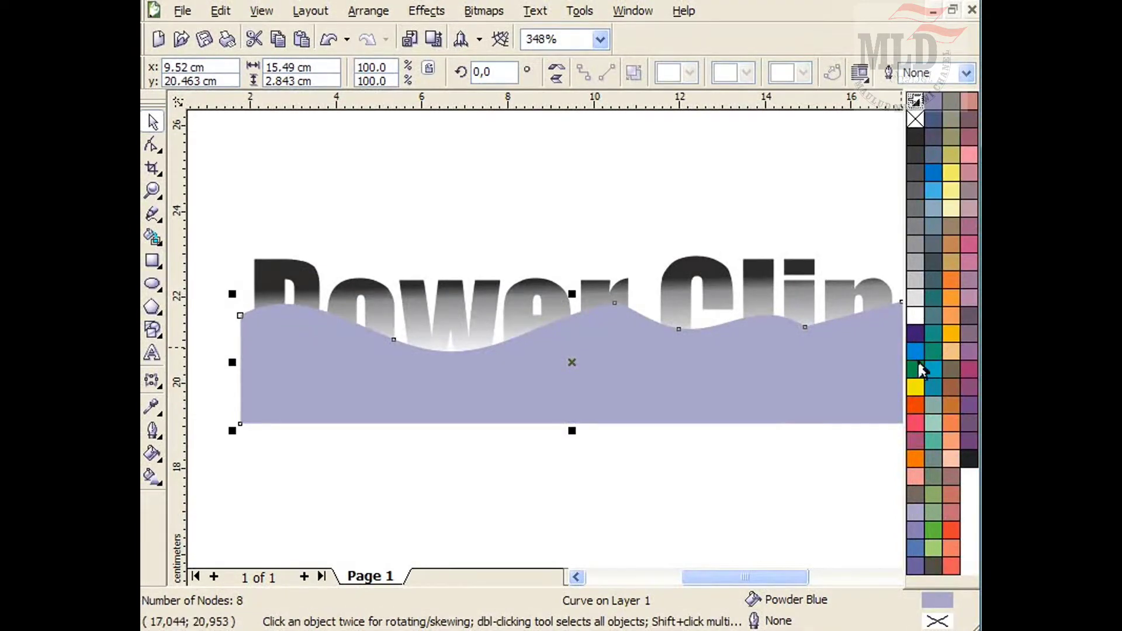
pyautogui.click(933, 190)
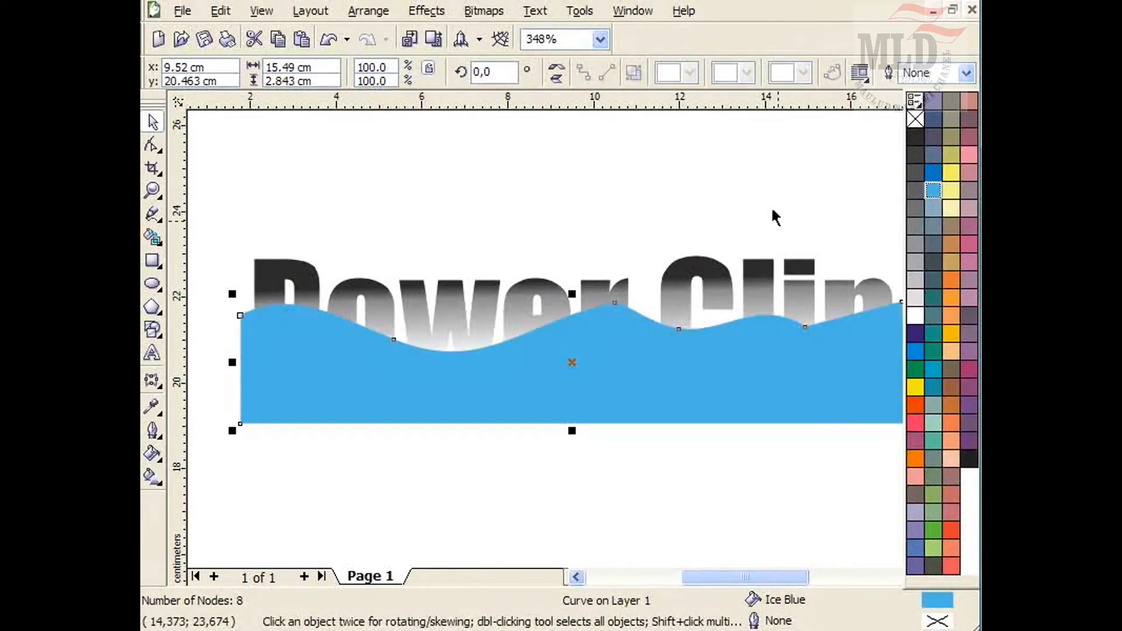
pyautogui.click(707, 518)
pyautogui.click(683, 492)
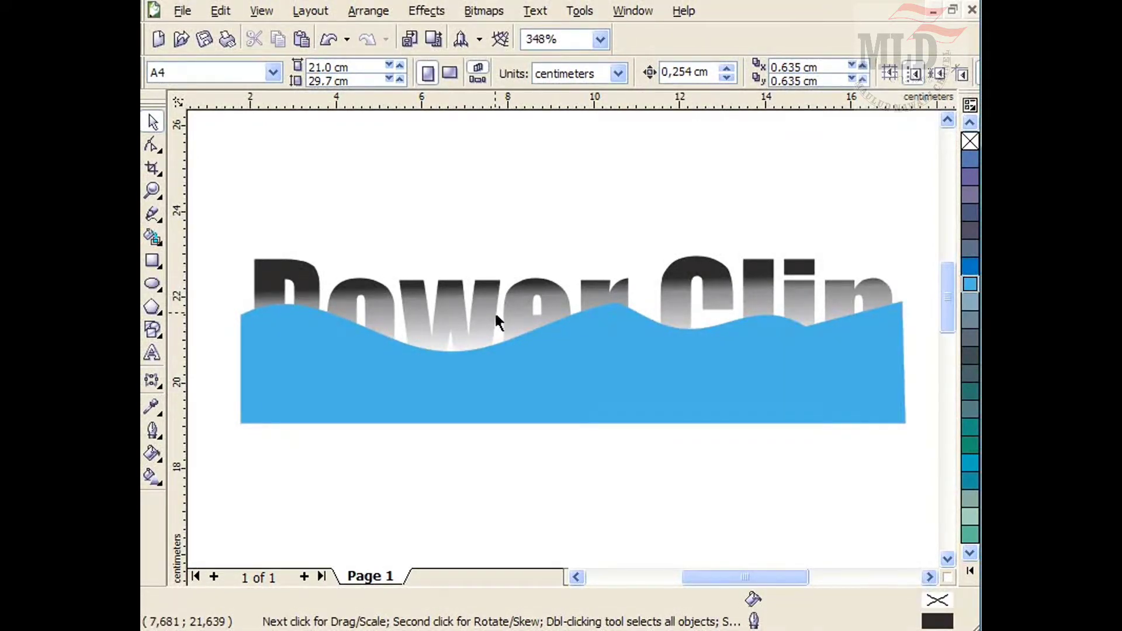
# Place the blue wave shape inside the 'Power Clip' text with PowerClip.
pyautogui.click(520, 399)
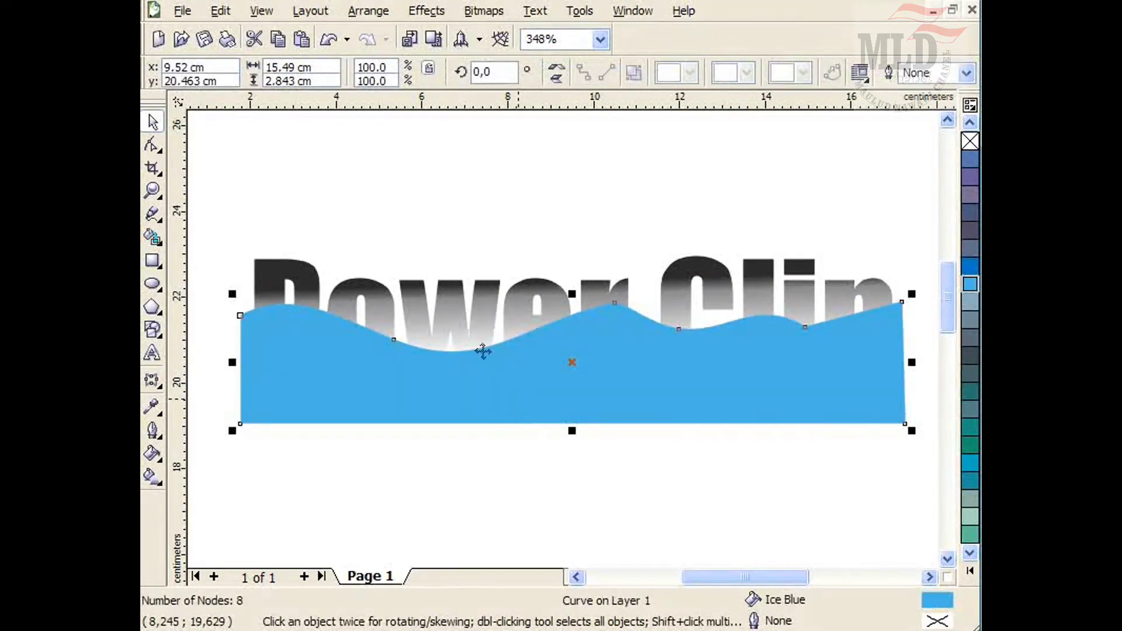
pyautogui.click(426, 11)
pyautogui.moveTo(478, 285)
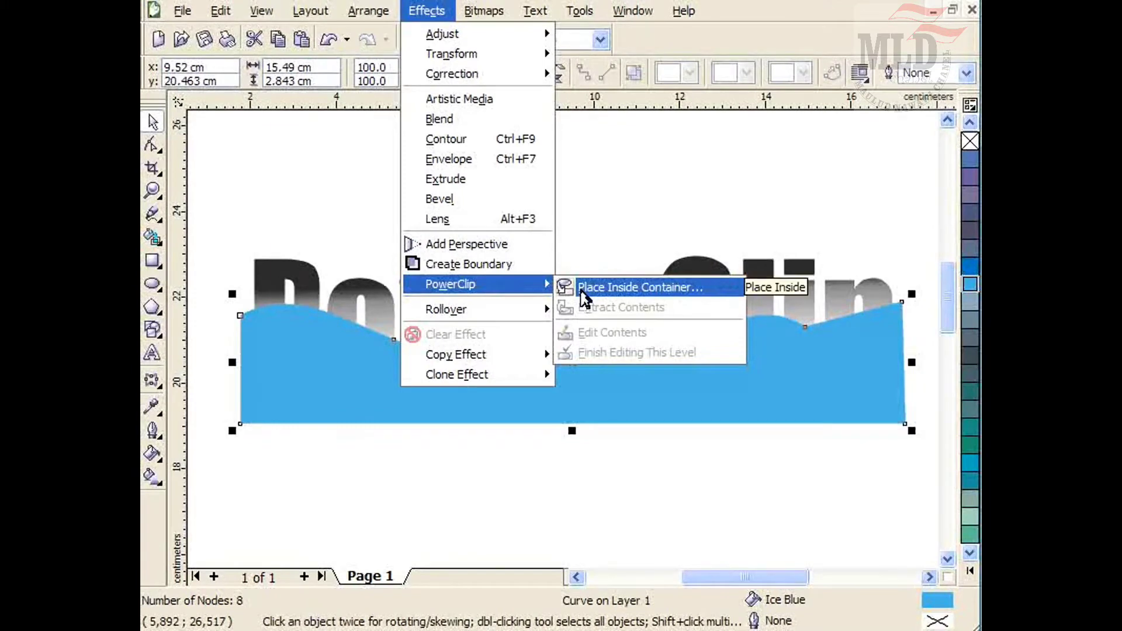
pyautogui.click(581, 291)
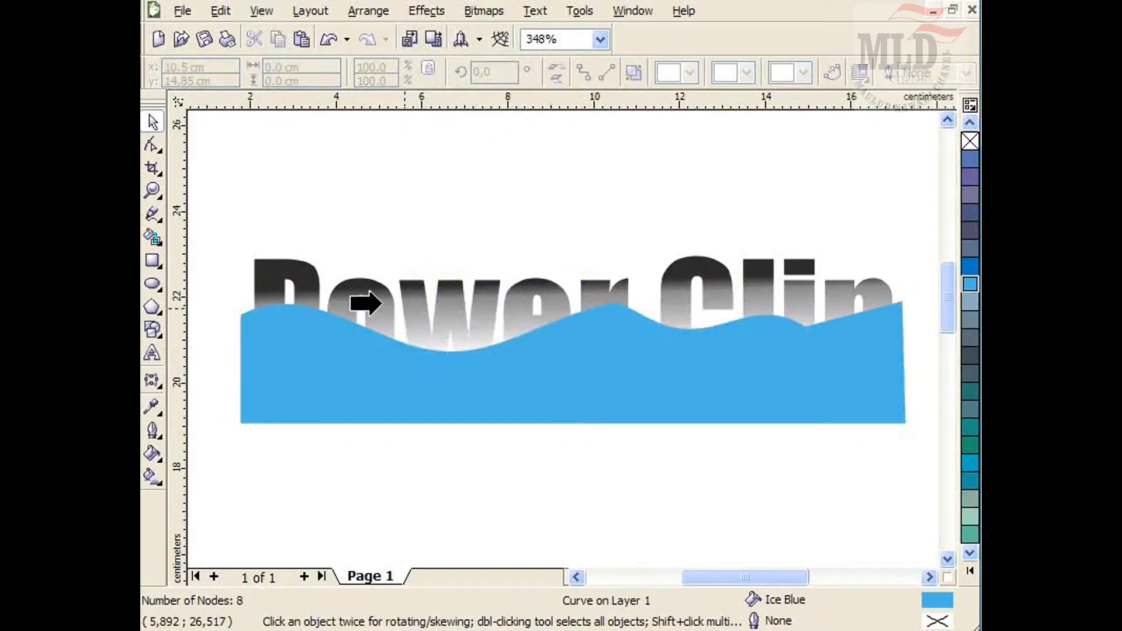
pyautogui.click(286, 279)
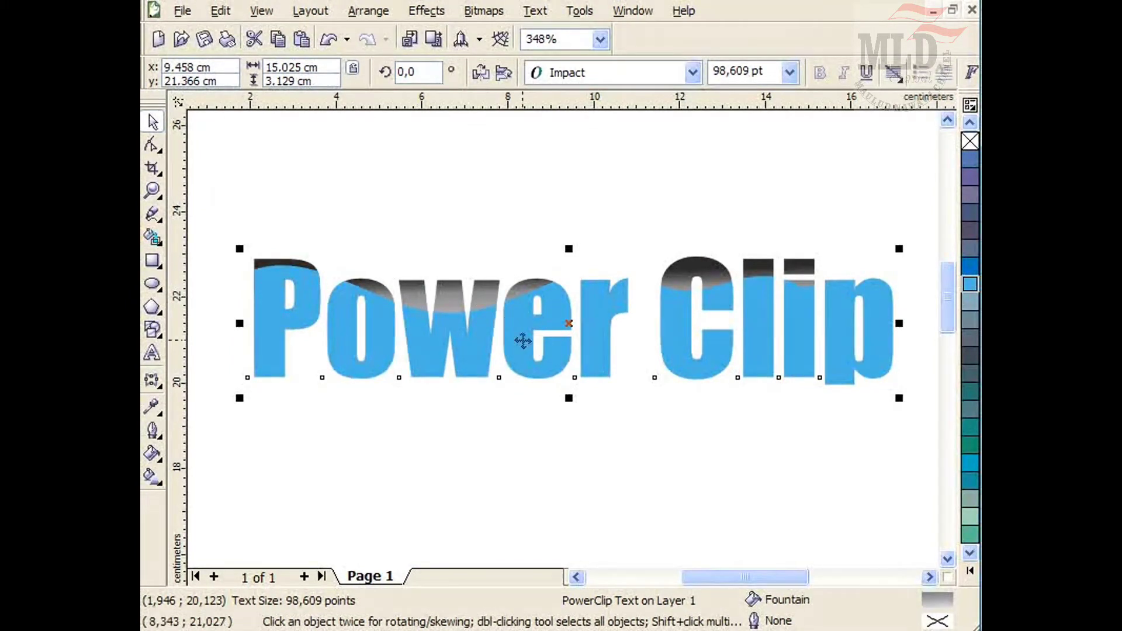
# Edit the PowerClip contents to move the wave shape lower inside the text, then finish editing.
pyautogui.rightClick(458, 334)
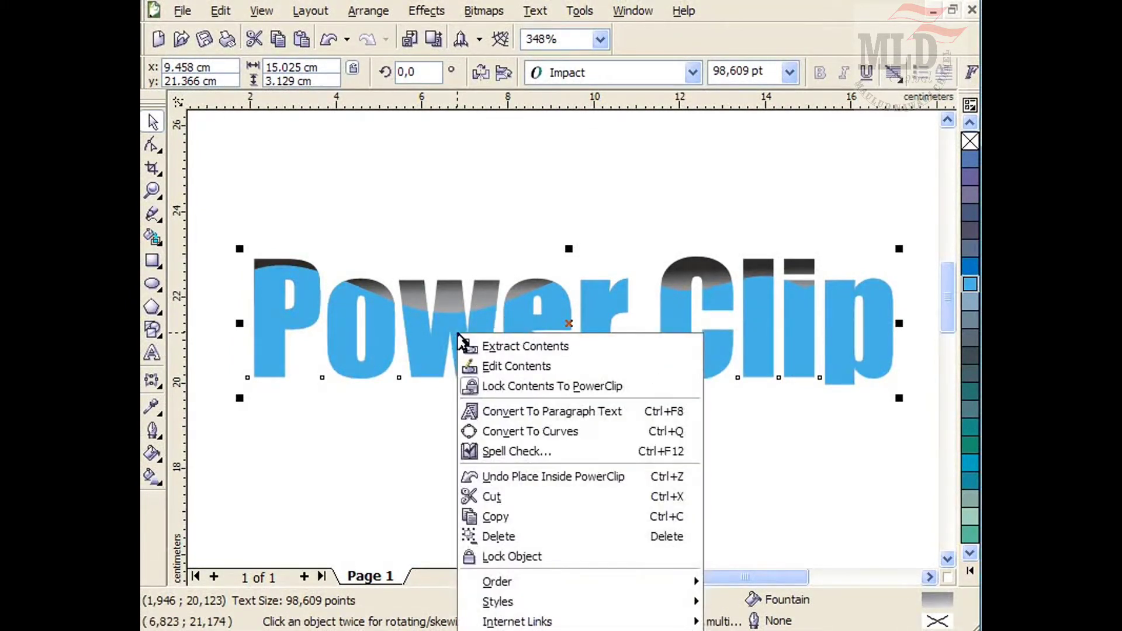
pyautogui.click(508, 367)
pyautogui.moveTo(632, 323); pyautogui.dragTo(660, 407)
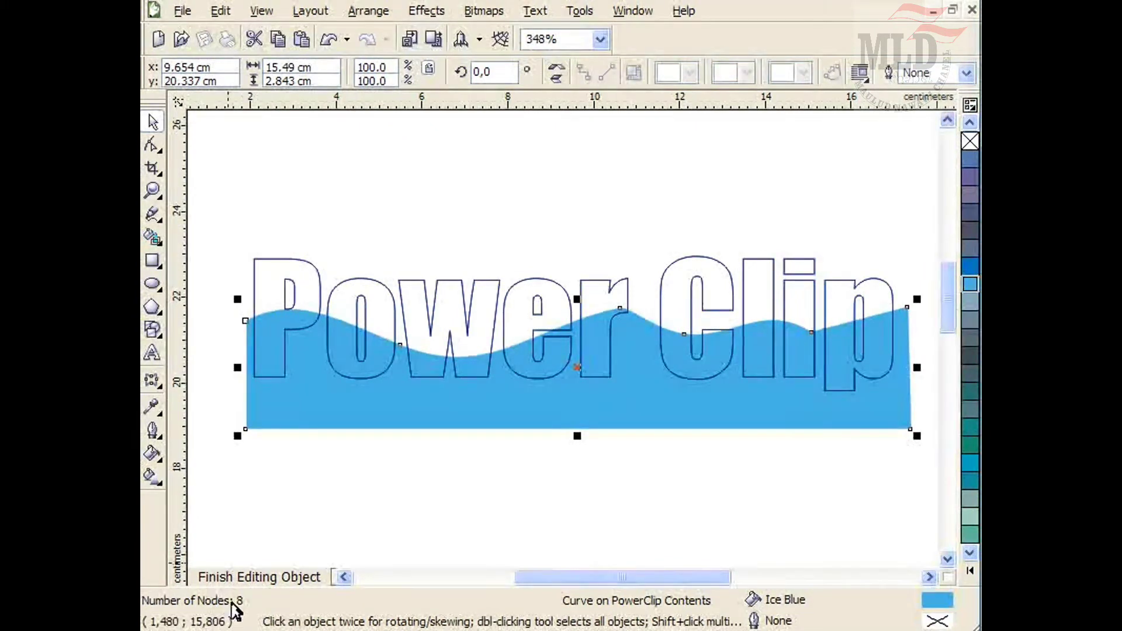
pyautogui.click(278, 579)
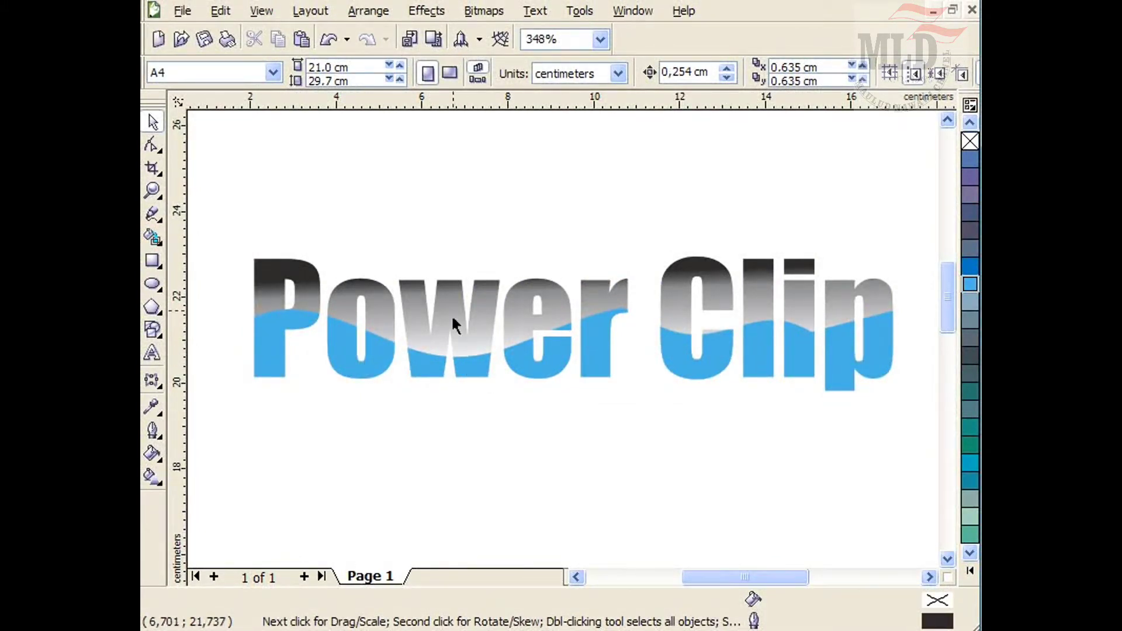
# Extract the wave shape from the text's PowerClip.
pyautogui.click(389, 349)
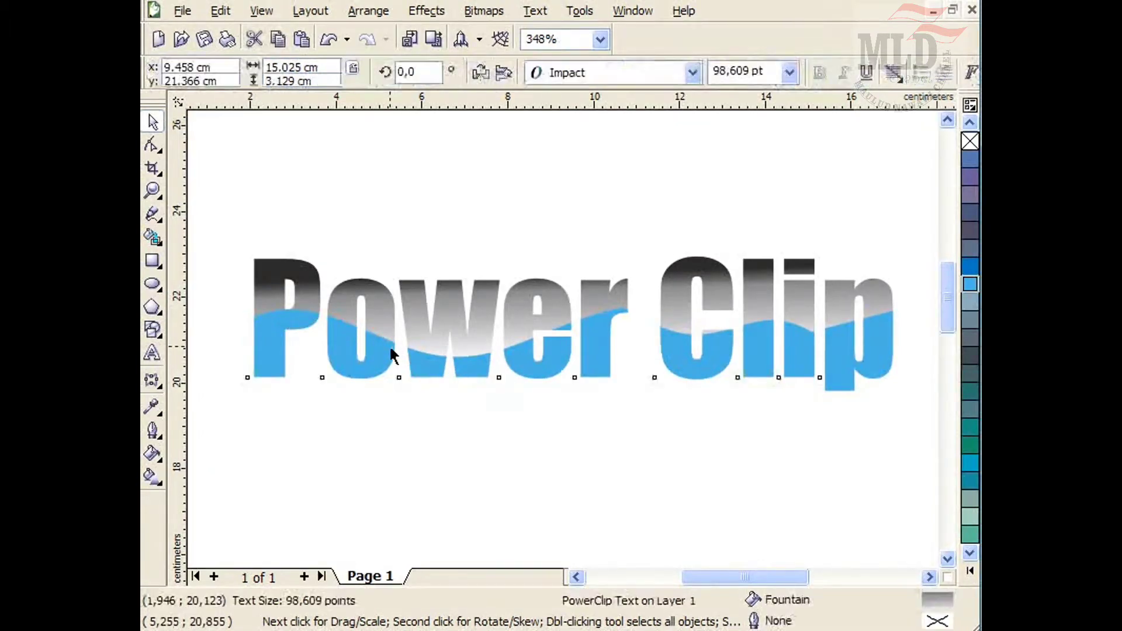
pyautogui.rightClick(389, 348)
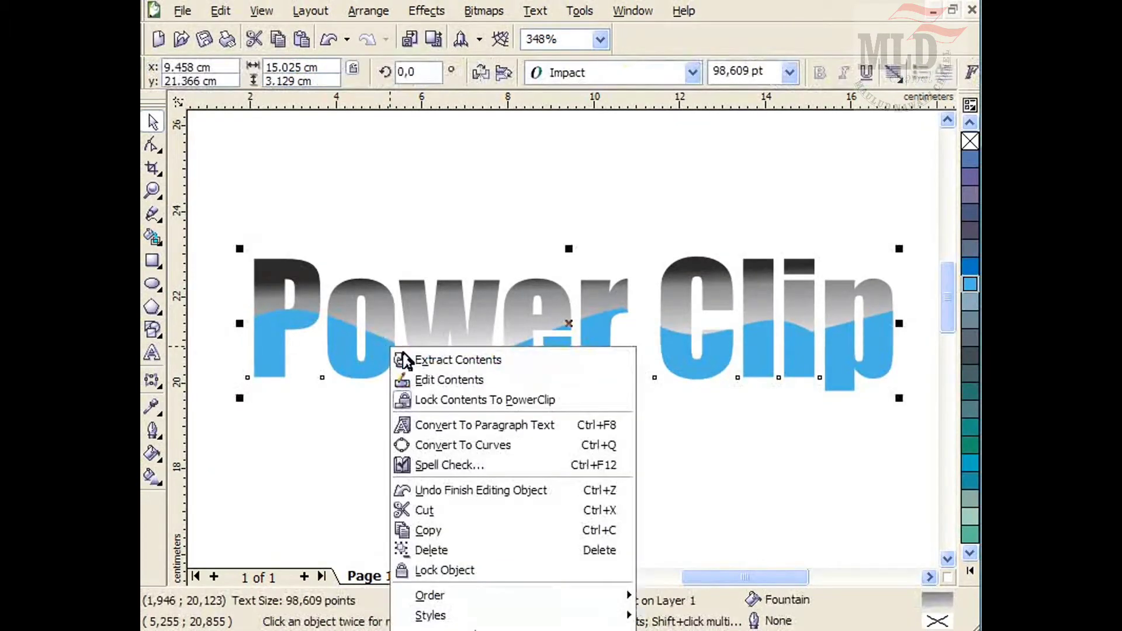
pyautogui.click(442, 368)
pyautogui.click(500, 493)
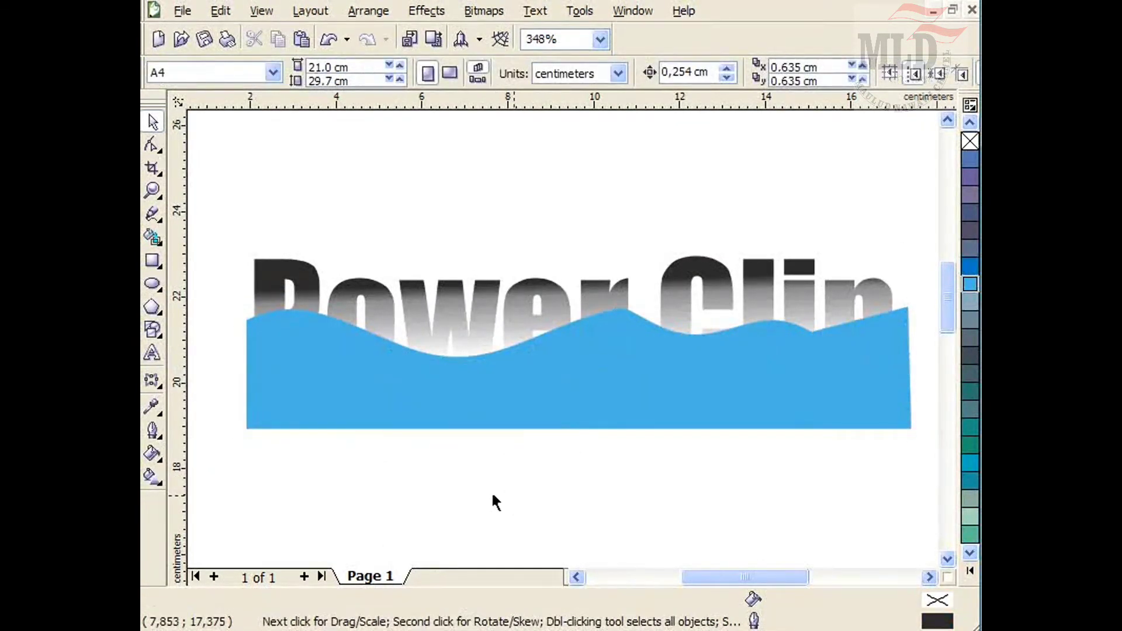
# Turn off the 'Auto-center new PowerClip contents' option in the Edit workspace options.
pyautogui.click(546, 408)
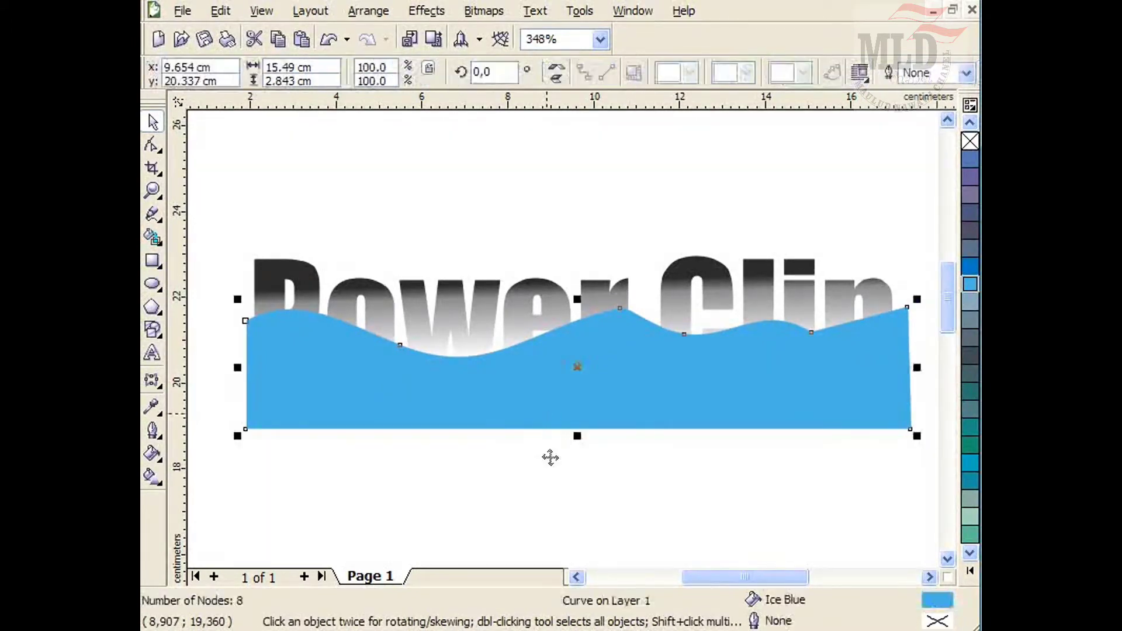
pyautogui.click(586, 14)
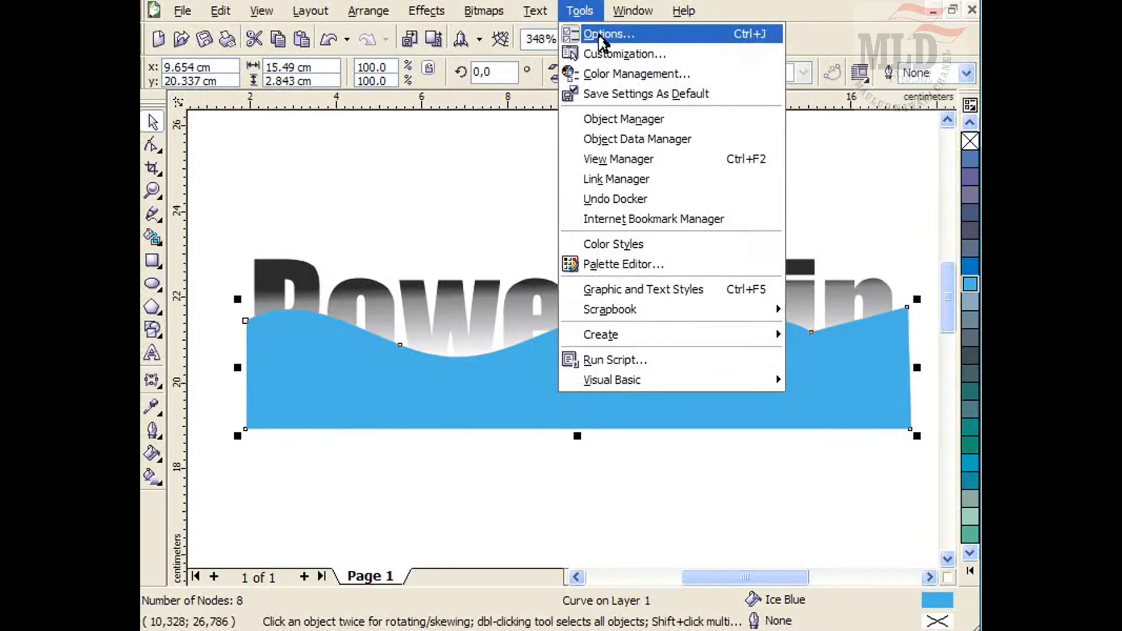
pyautogui.click(597, 35)
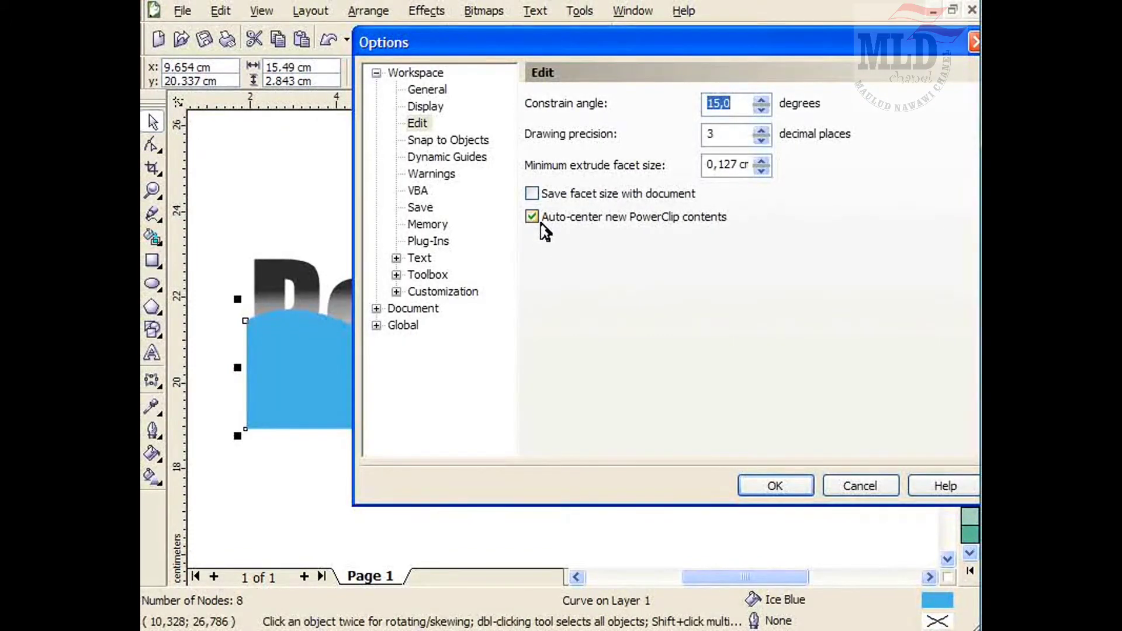
pyautogui.click(418, 73)
pyautogui.click(418, 123)
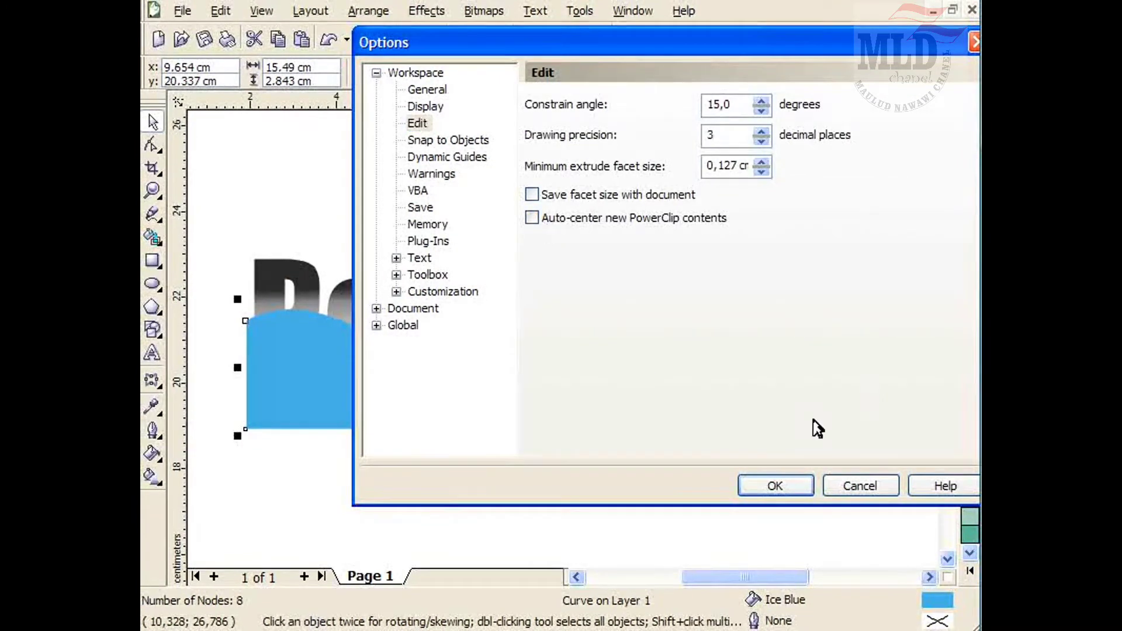
pyautogui.click(765, 484)
pyautogui.click(475, 251)
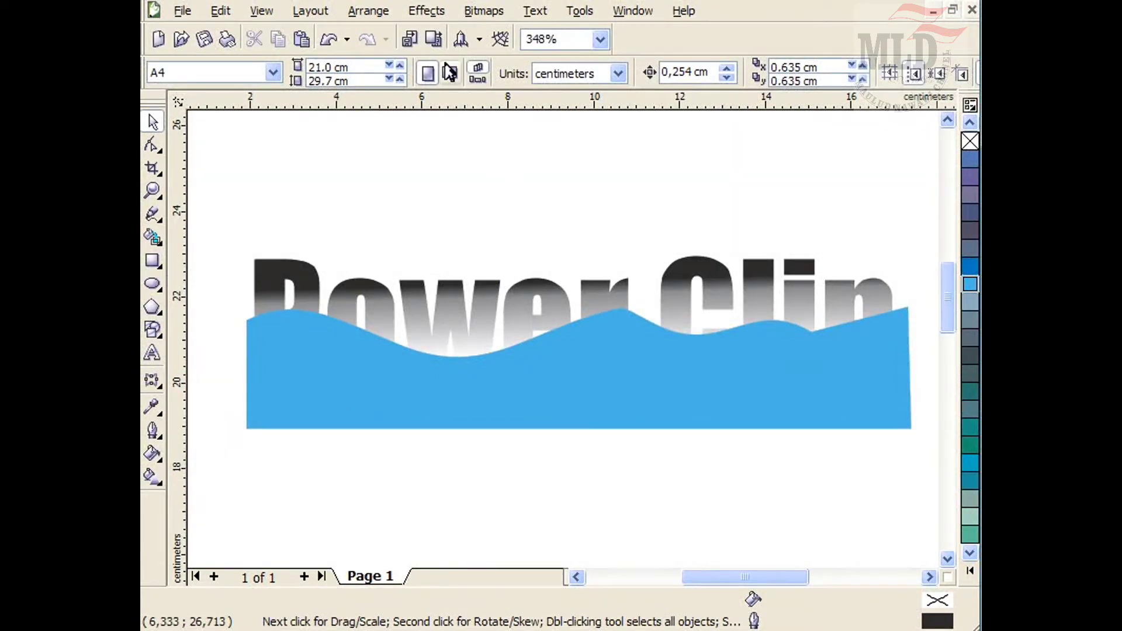
pyautogui.click(430, 25)
pyautogui.moveTo(453, 285)
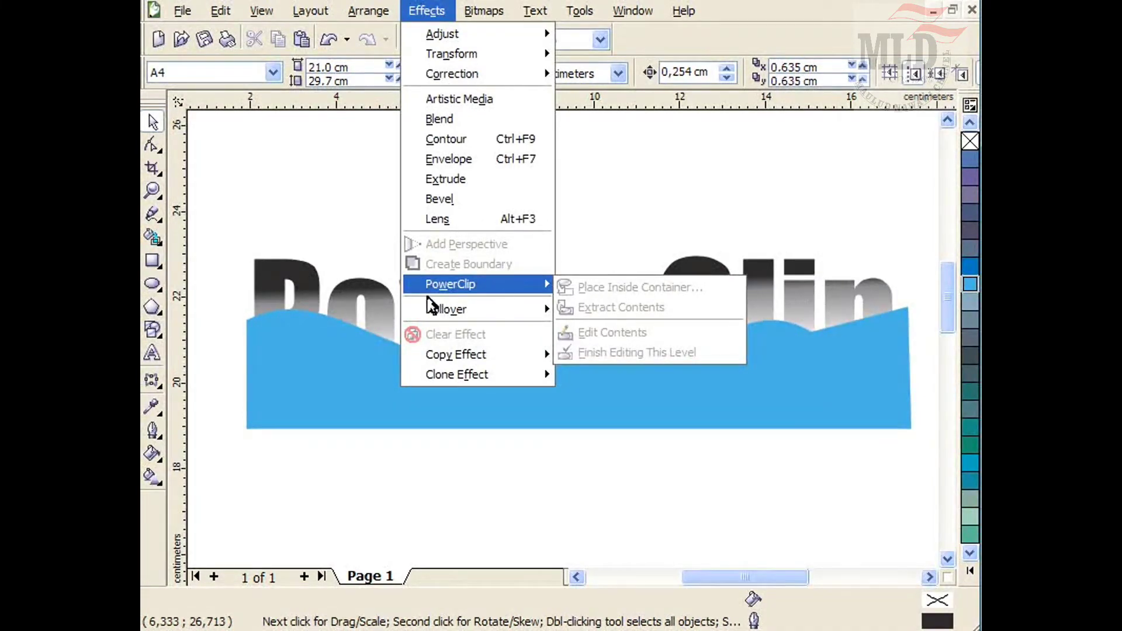
pyautogui.click(603, 249)
# Place the wave shape inside the 'Power Clip' text with PowerClip.
pyautogui.click(555, 408)
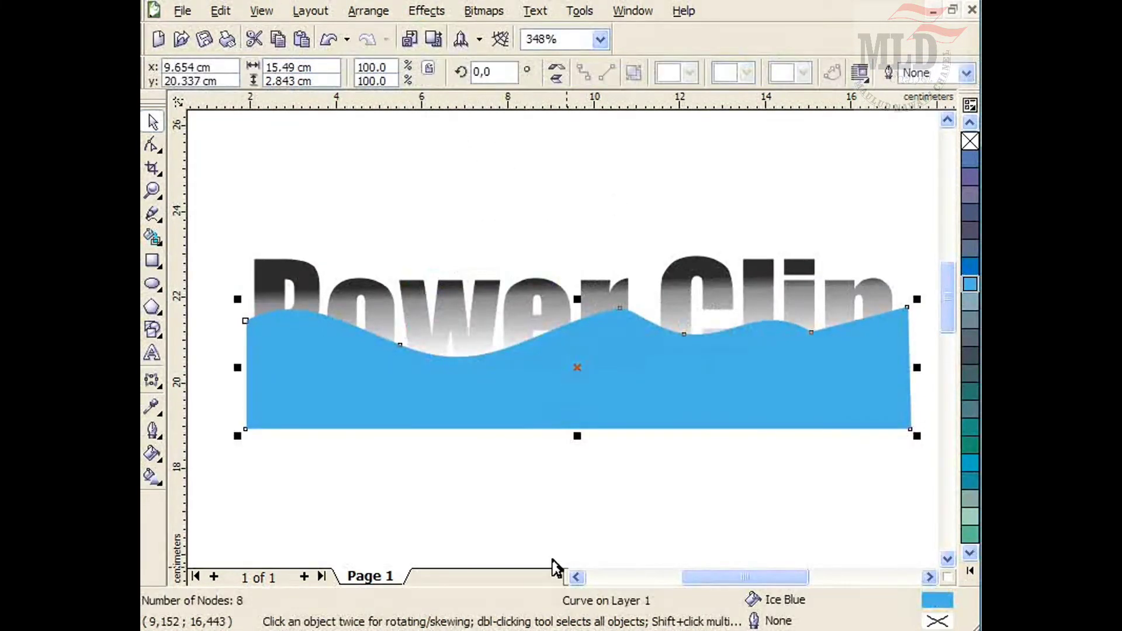
pyautogui.hotkey('alt', 'c')
pyautogui.press('w')
pyautogui.press('p')
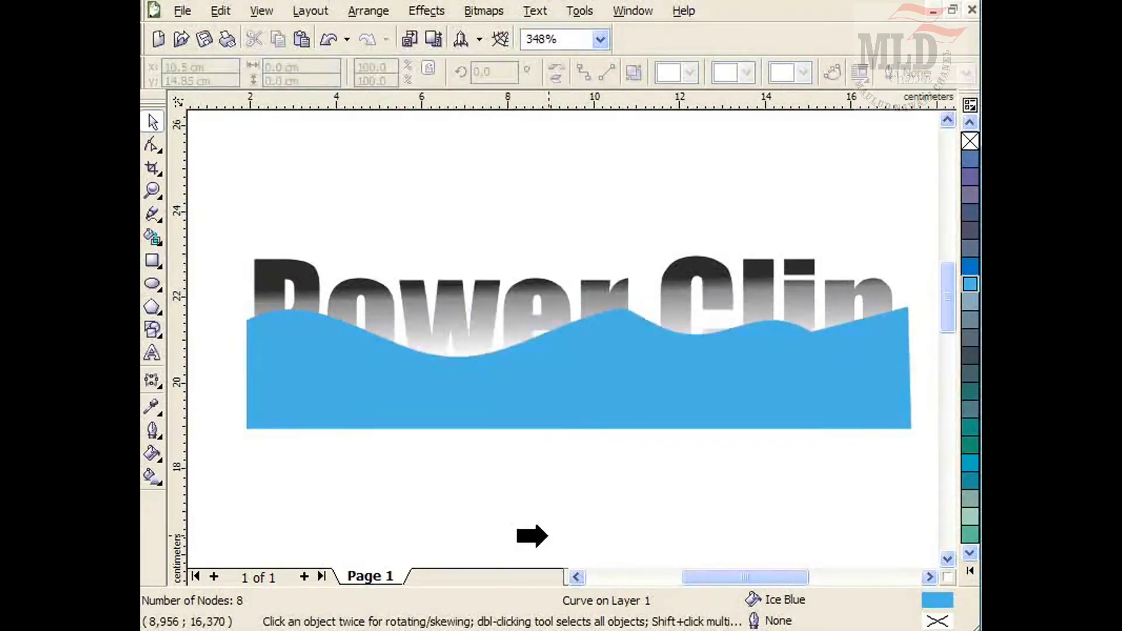
pyautogui.click(273, 269)
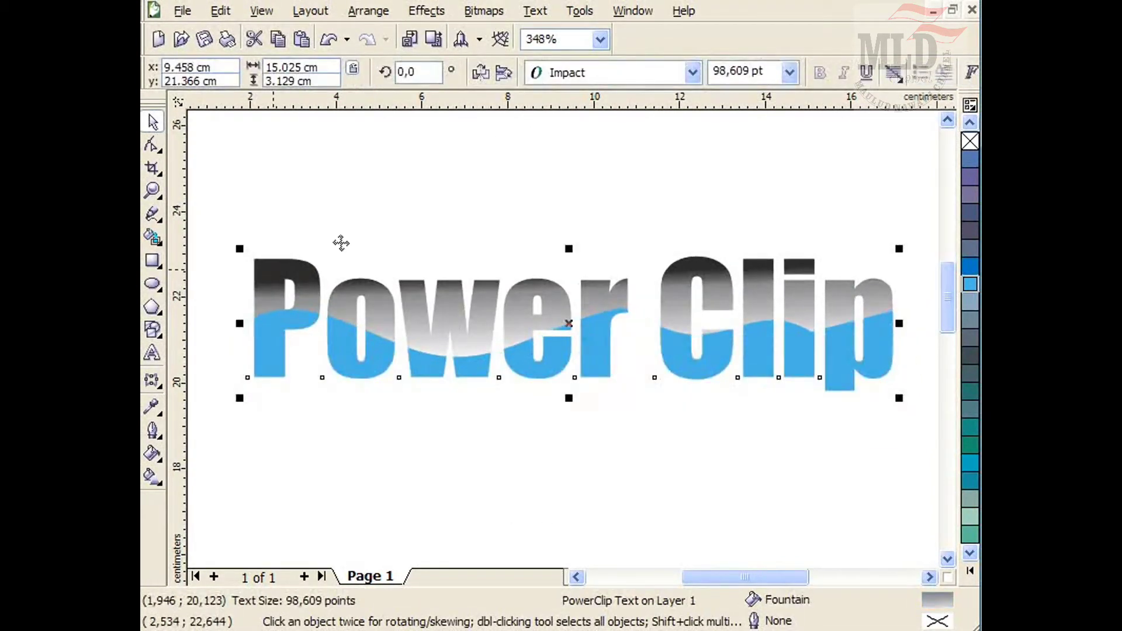
pyautogui.click(577, 447)
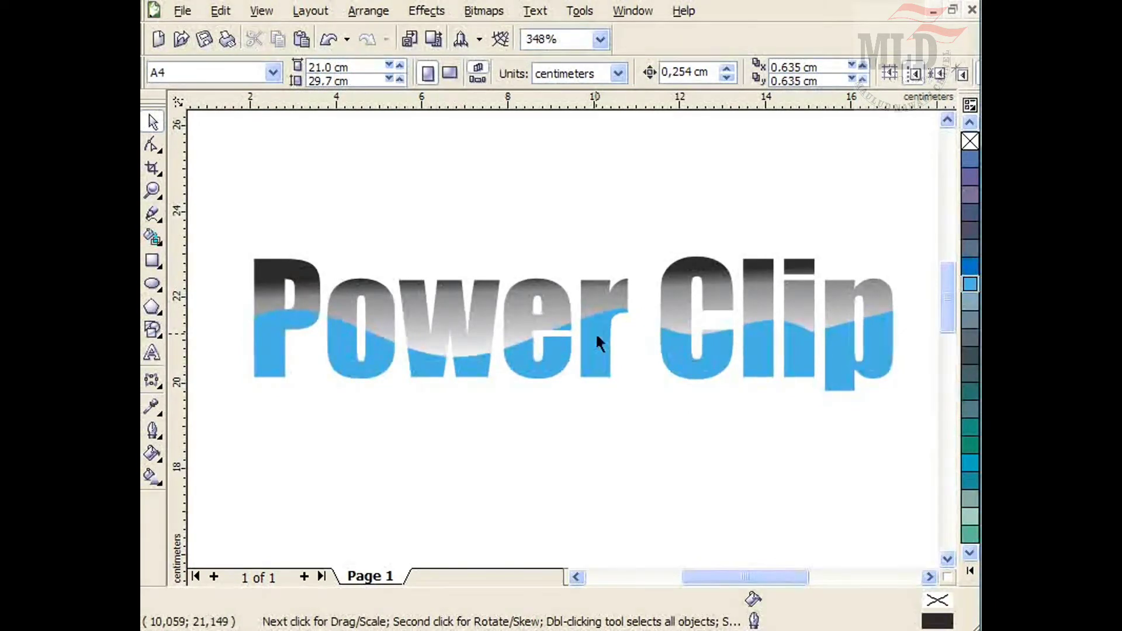
# Undo the placement and nudge the wave shape slightly upward.
pyautogui.hotkey('ctrl', 'z')
pyautogui.click(553, 466)
pyautogui.moveTo(582, 405); pyautogui.dragTo(582, 398)
# Place the wave shape inside the 'Power Clip' text with PowerClip again.
pyautogui.hotkey('alt', 'c')
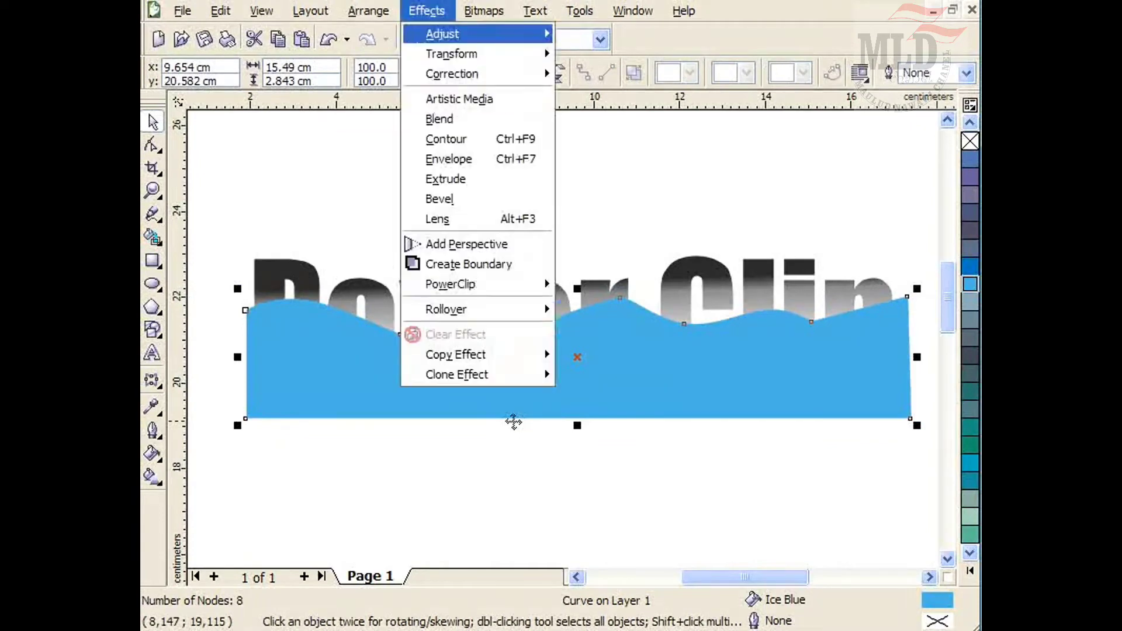
pyautogui.press('w')
pyautogui.press('p')
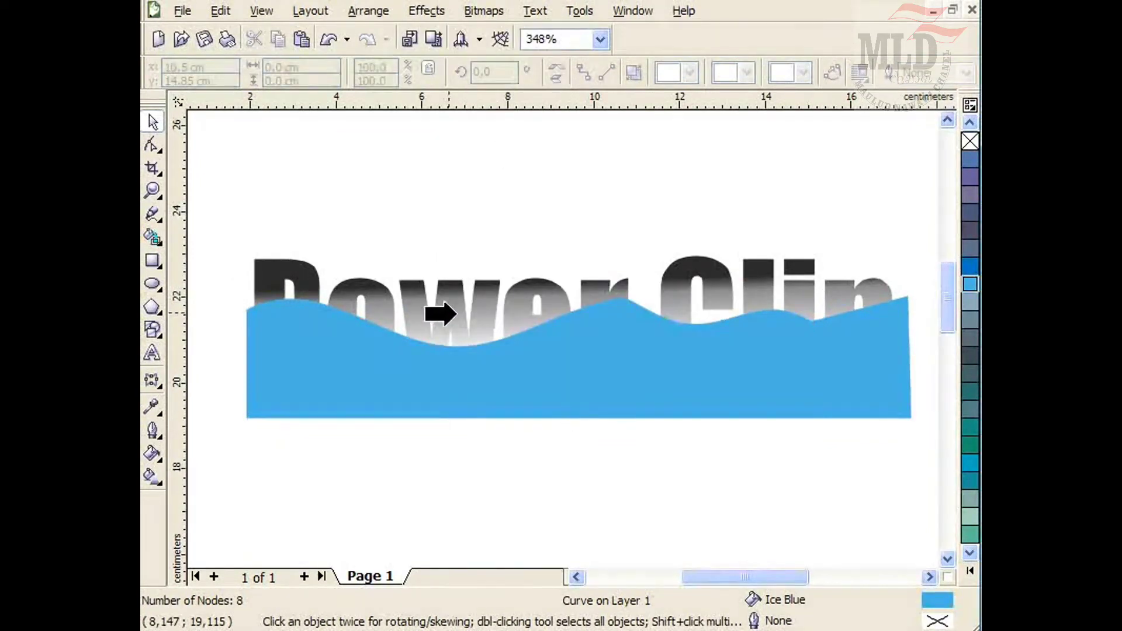
pyautogui.click(454, 314)
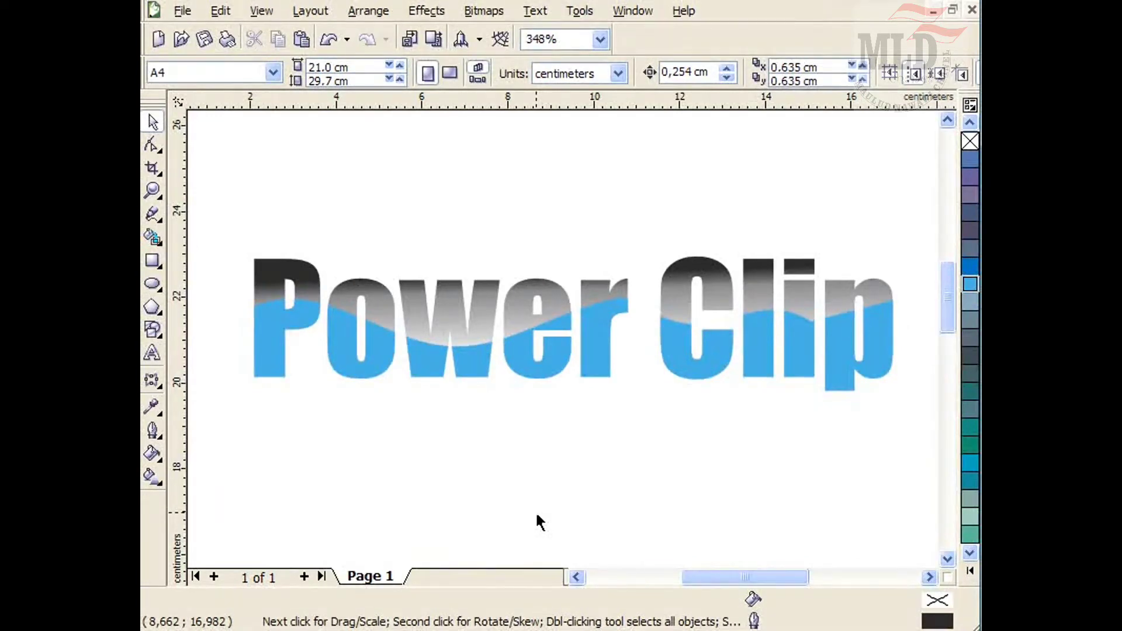
# Give the 'Power Clip' text a 1.0 mm yellow outline.
pyautogui.scroll(1, 538, 521)
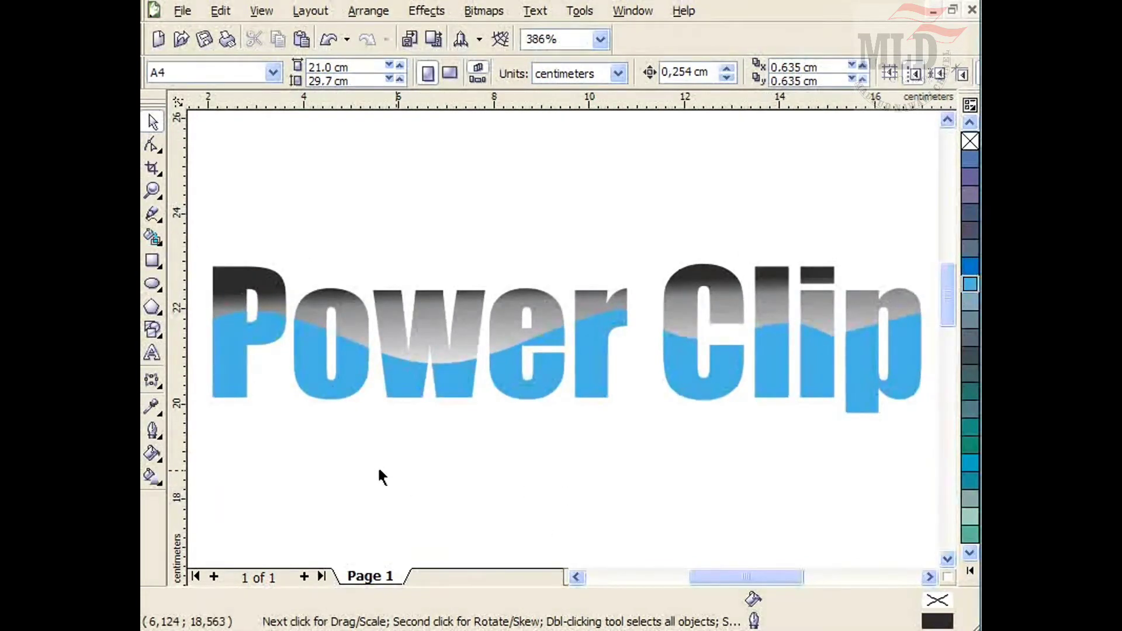
pyautogui.click(319, 371)
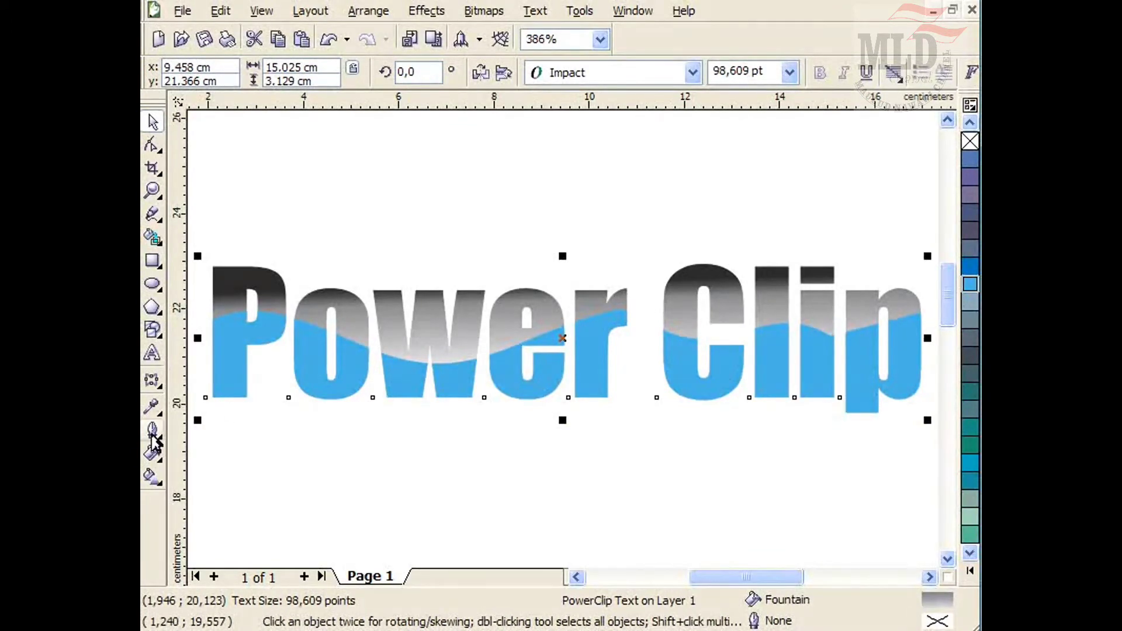
pyautogui.click(152, 436)
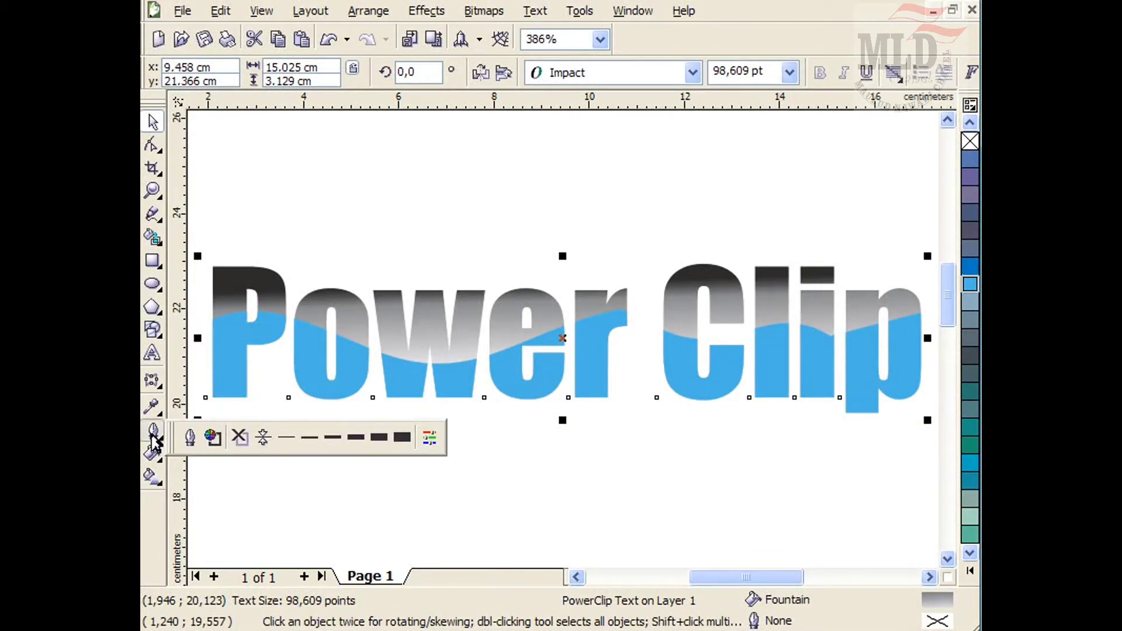
pyautogui.click(189, 437)
pyautogui.click(441, 202)
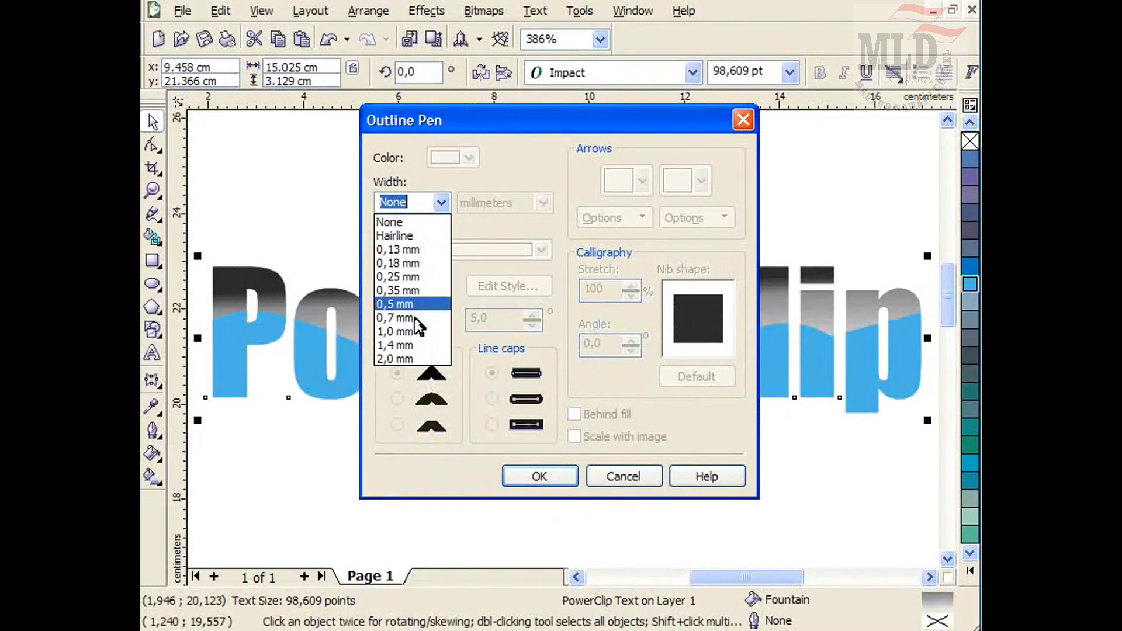
pyautogui.click(411, 337)
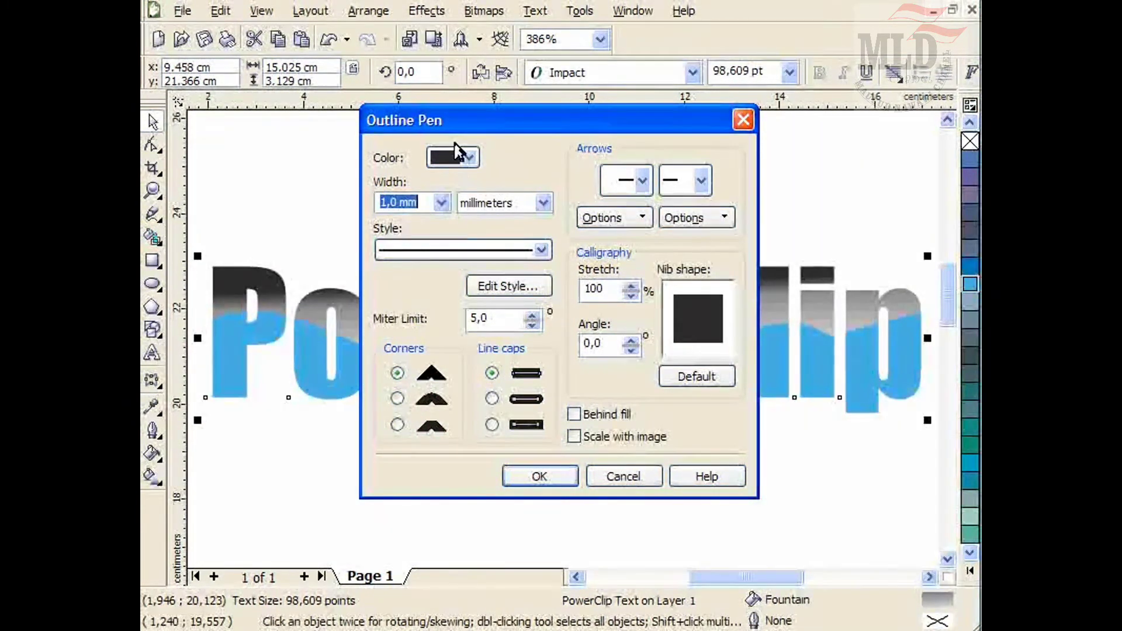
pyautogui.click(462, 159)
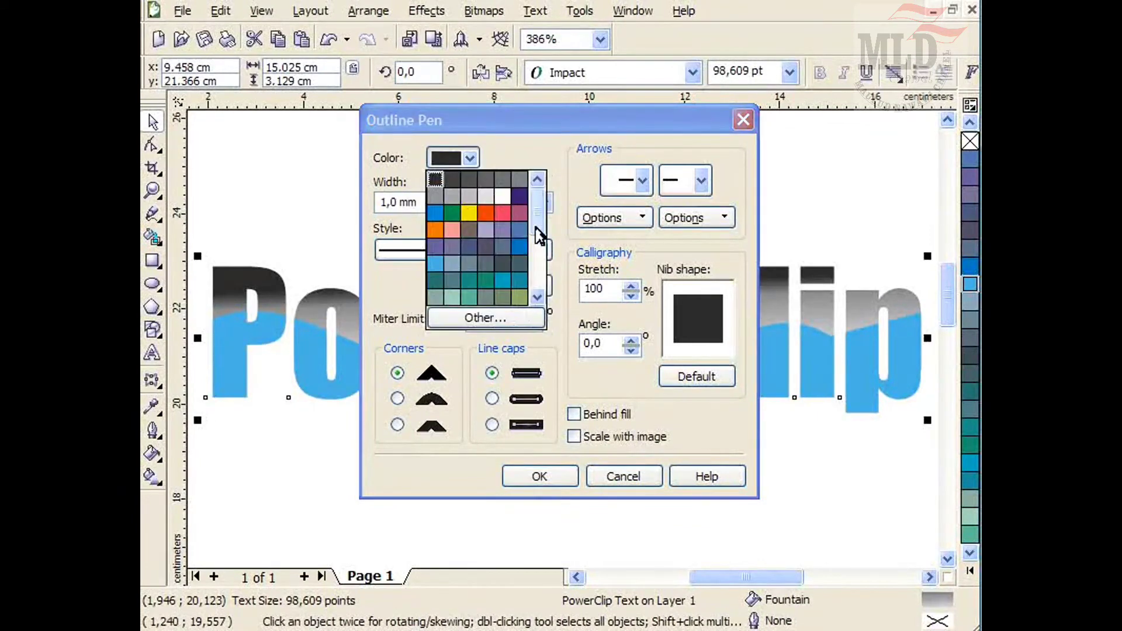
pyautogui.click(469, 214)
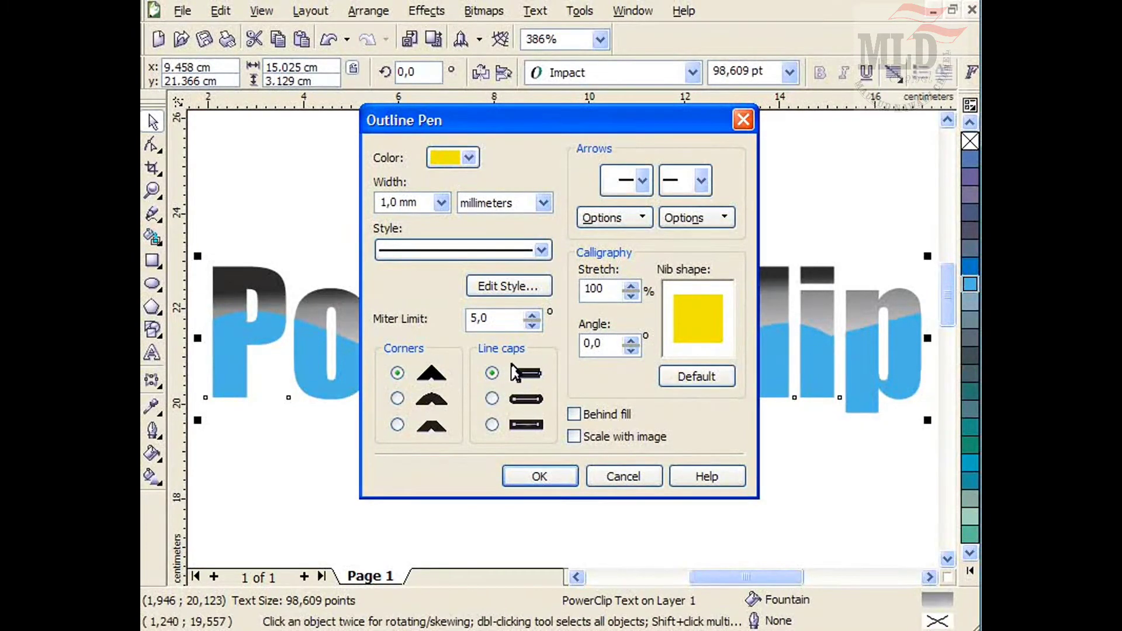
pyautogui.click(526, 478)
pyautogui.click(496, 454)
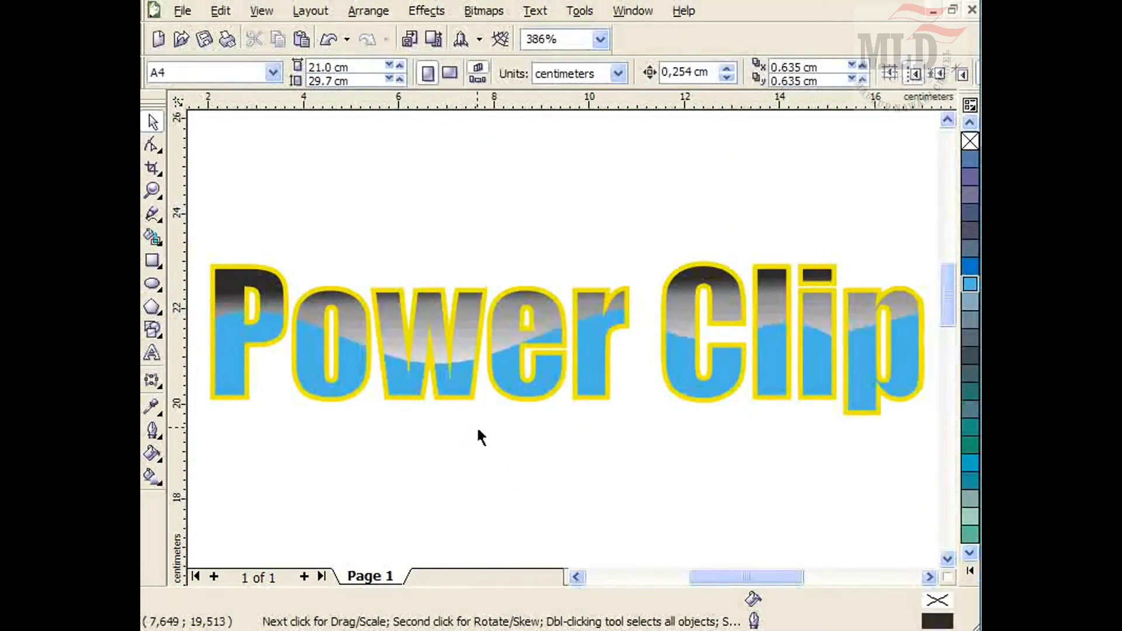
# Change the text's outline colour to Cyan from the expanded colour palette.
pyautogui.click(363, 375)
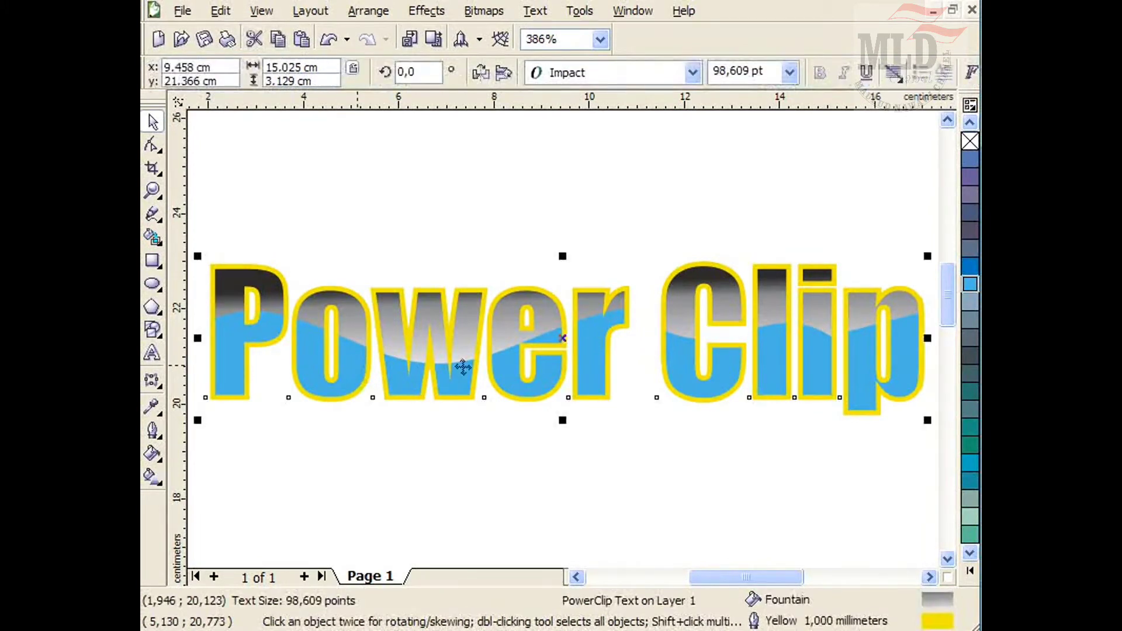
pyautogui.click(967, 577)
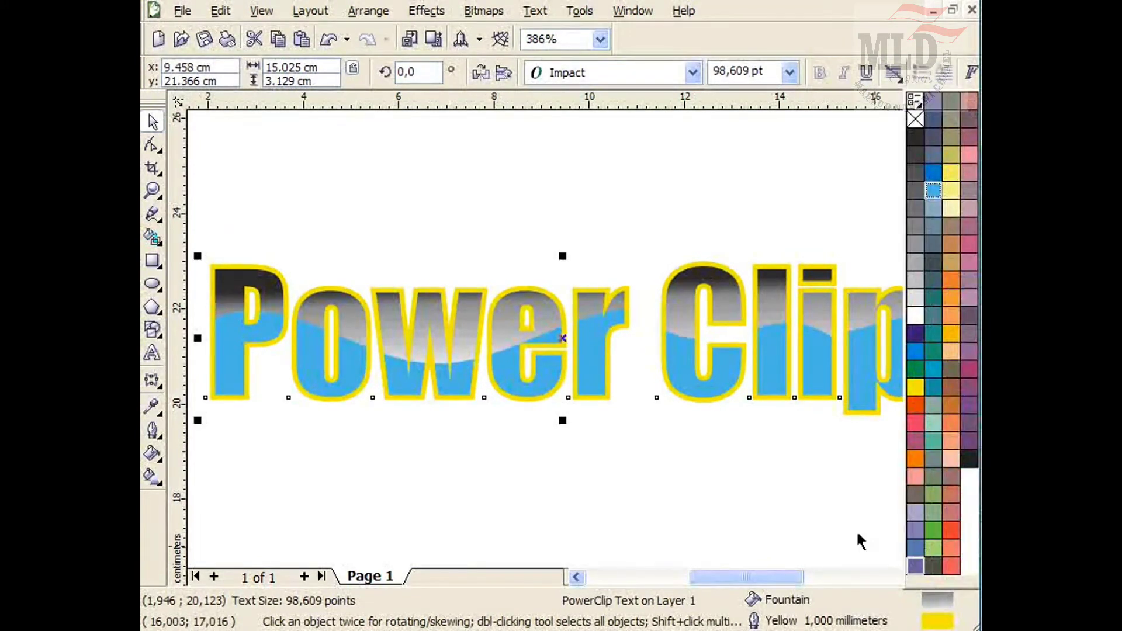
pyautogui.rightClick(916, 338)
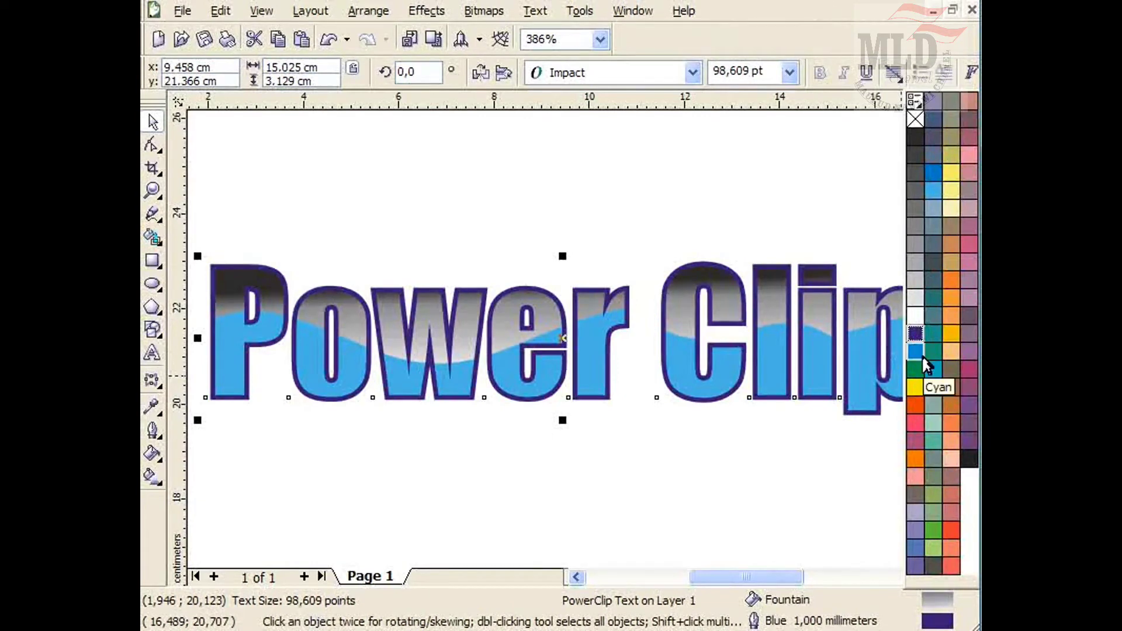
pyautogui.rightClick(924, 359)
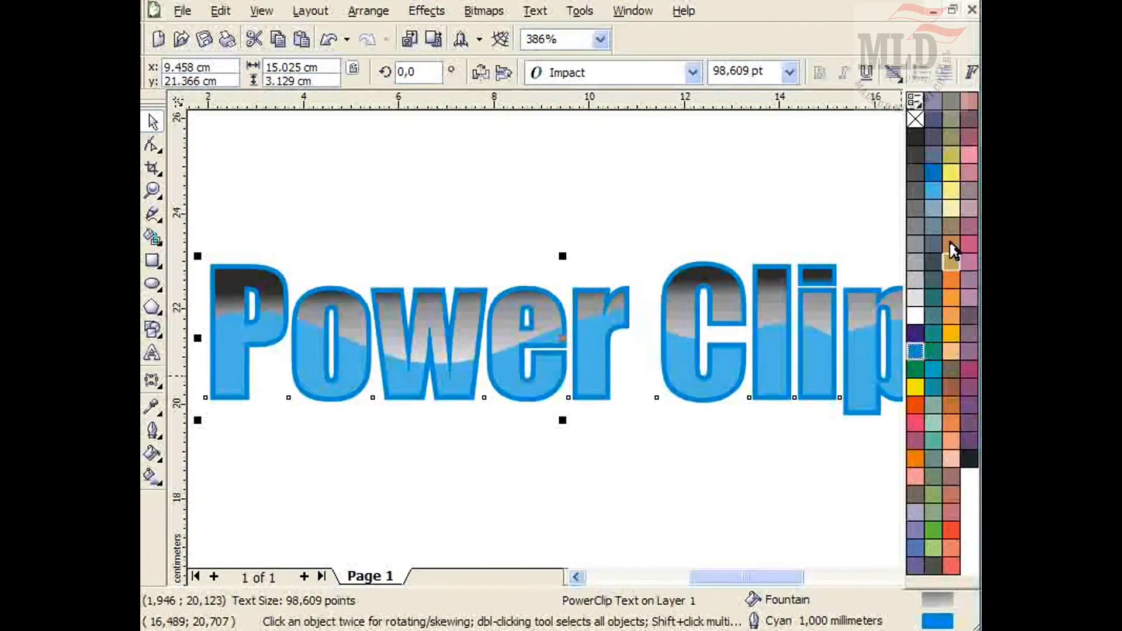
# Change the text's outline colour to Sky Blue and deselect the text.
pyautogui.rightClick(933, 173)
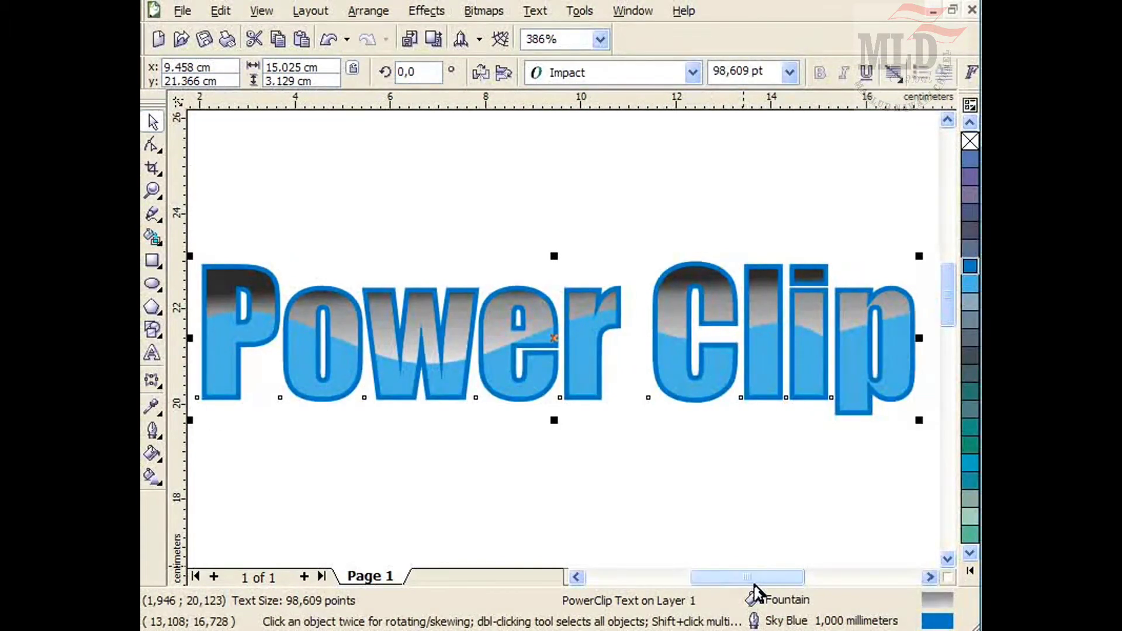
pyautogui.click(720, 528)
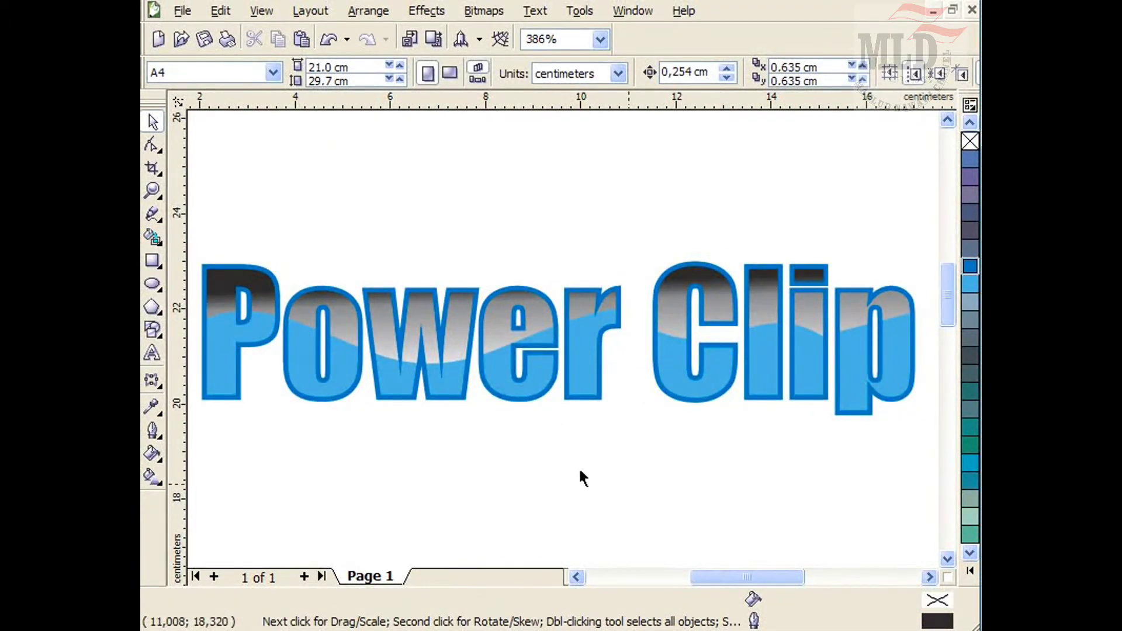
# Add a drop shadow below the 'Power Clip' text and raise its opacity to 64.
pyautogui.click(154, 381)
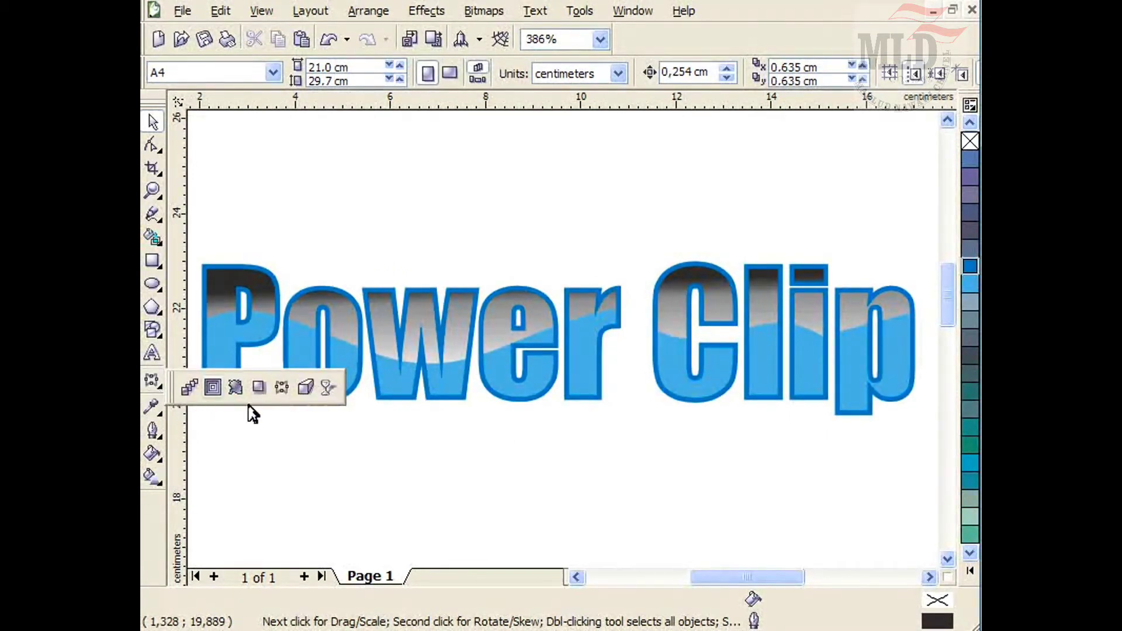
pyautogui.click(259, 386)
pyautogui.click(380, 352)
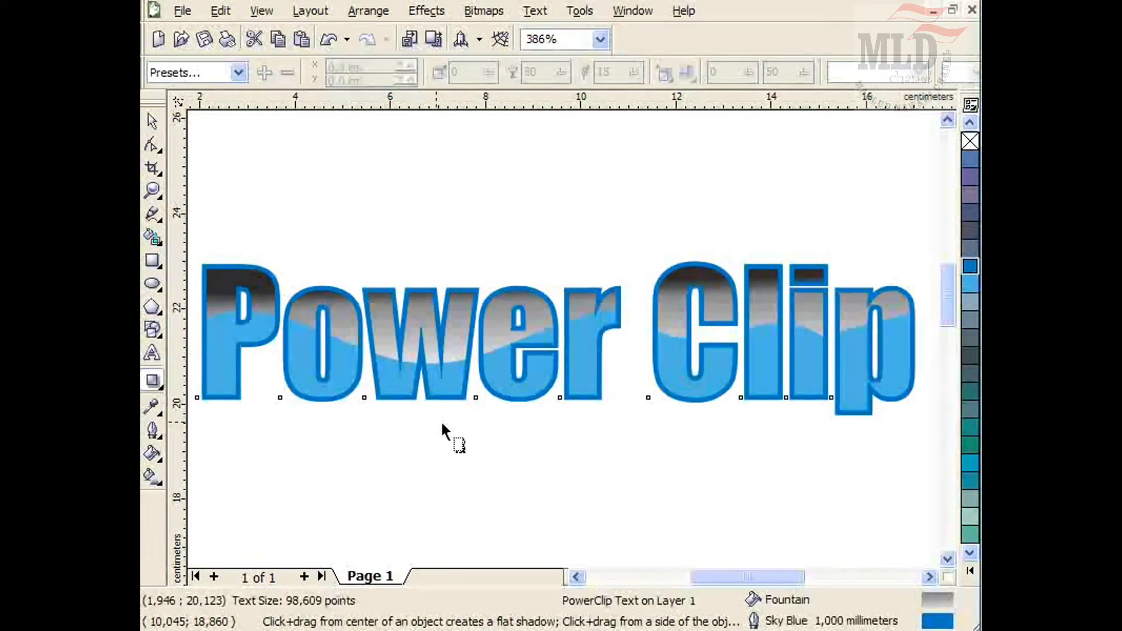
pyautogui.moveTo(428, 344); pyautogui.dragTo(594, 423)
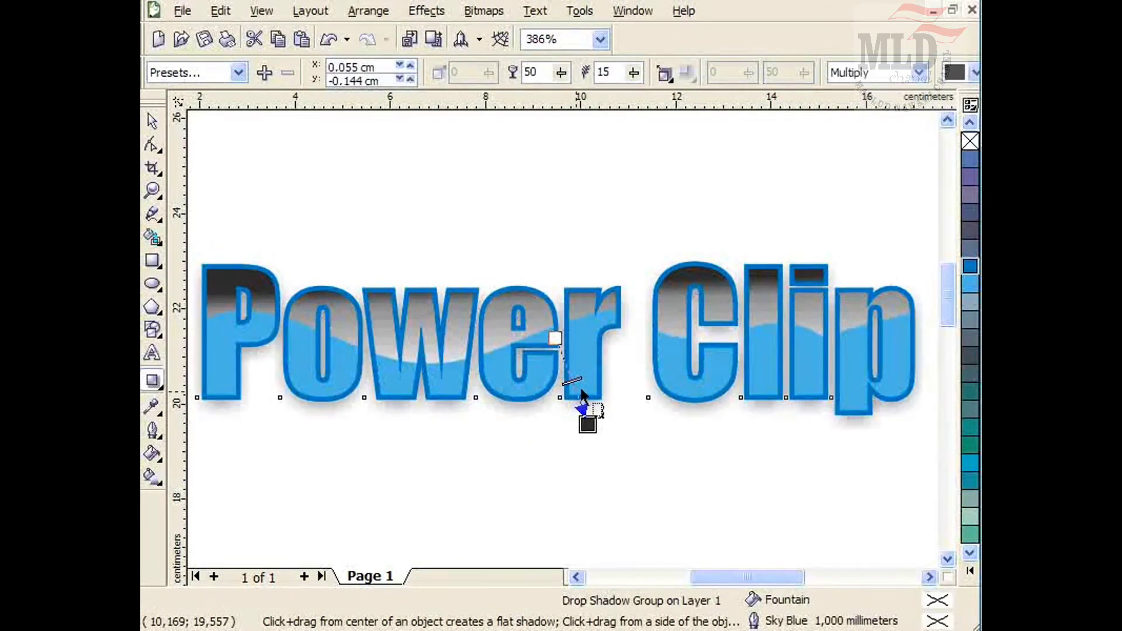
pyautogui.moveTo(572, 380); pyautogui.dragTo(579, 393)
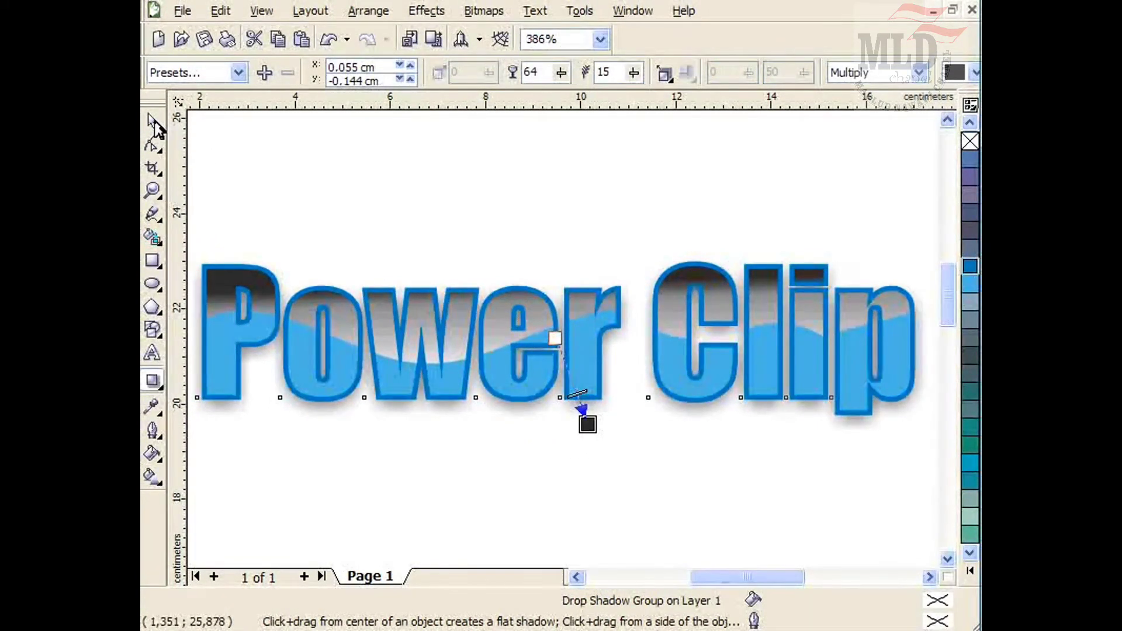
pyautogui.click(152, 121)
pyautogui.click(335, 177)
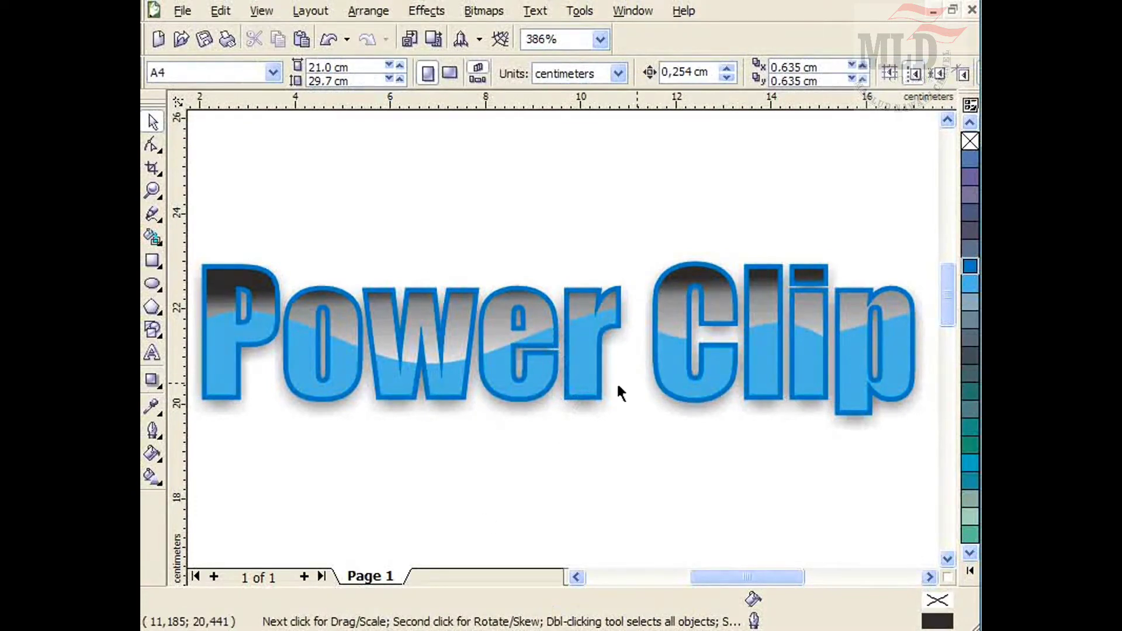
# Try to arch the 'Power Clip' text with the Envelope tool and undo the envelope edits.
pyautogui.click(575, 392)
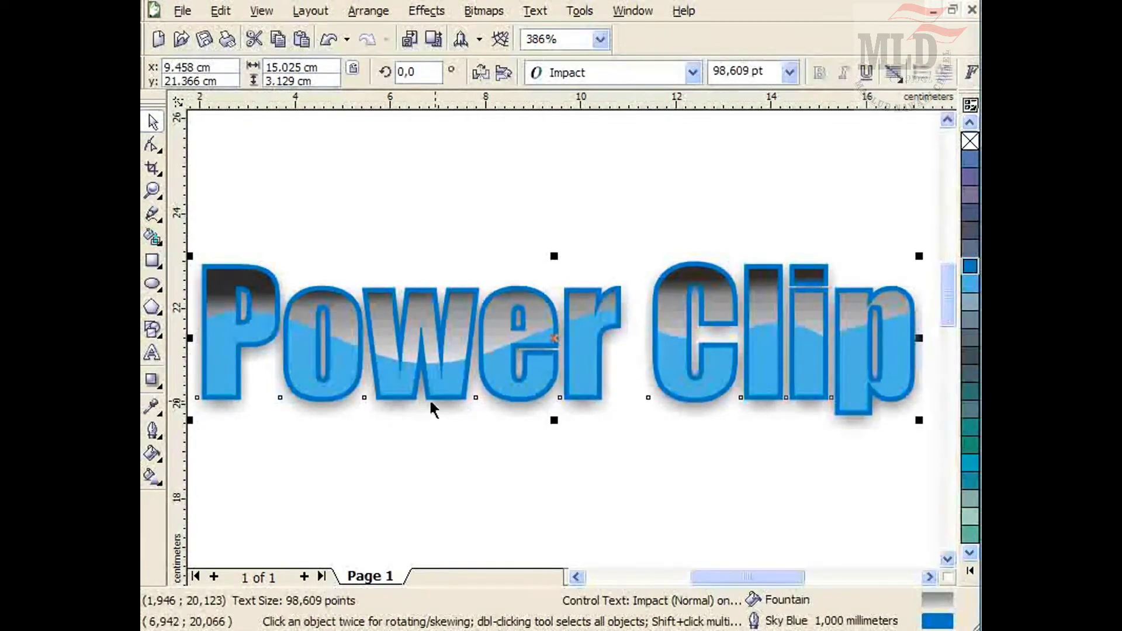
pyautogui.click(155, 382)
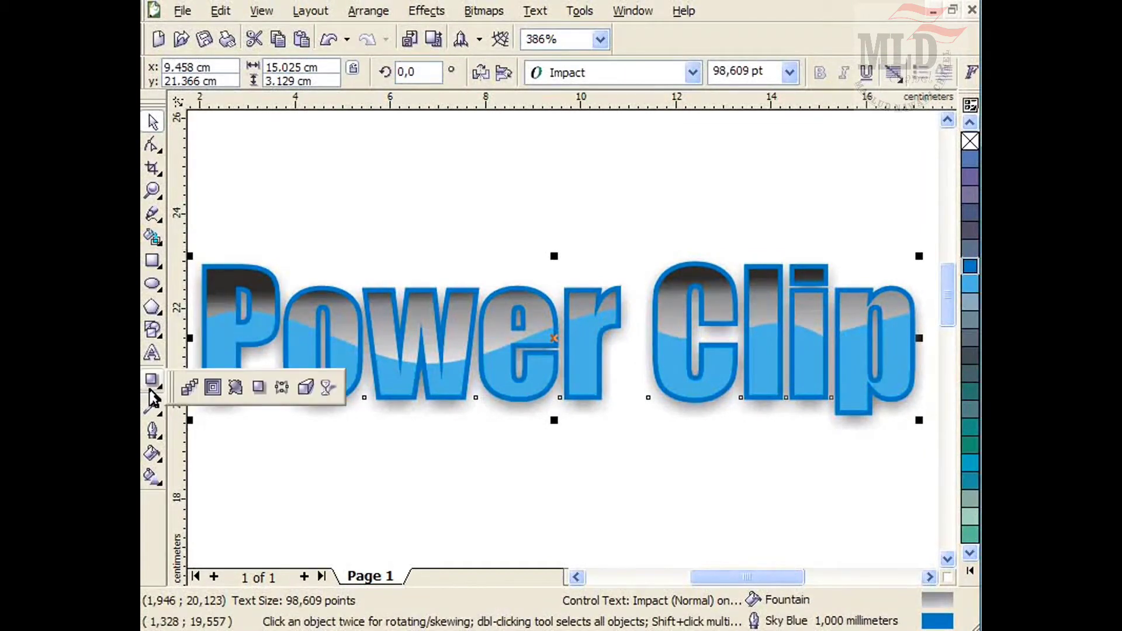
pyautogui.click(281, 387)
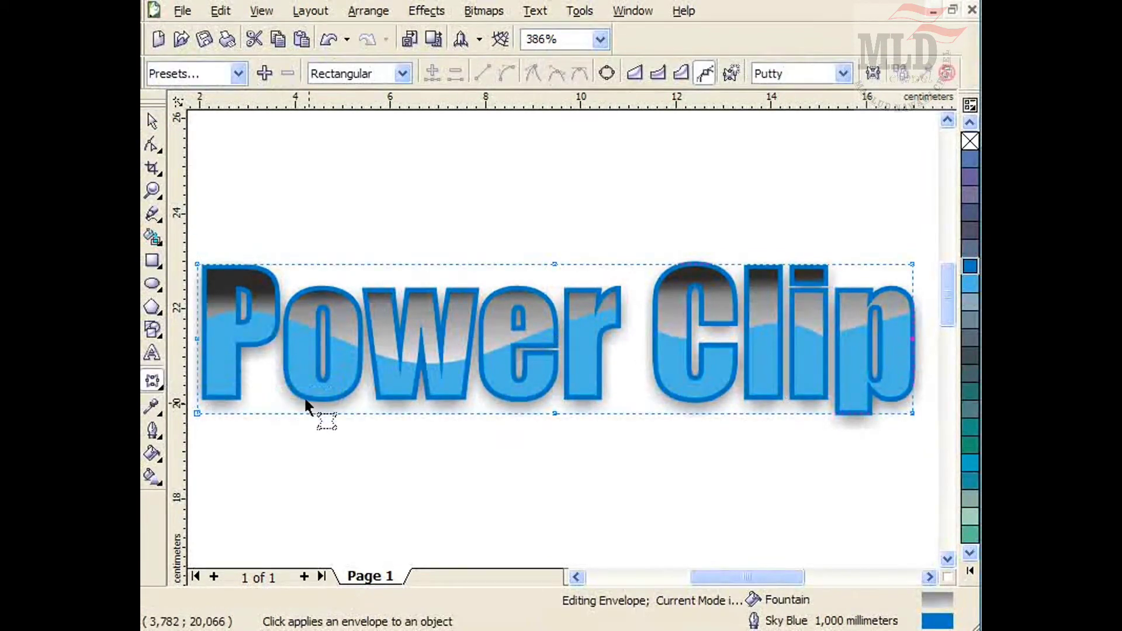
pyautogui.moveTo(903, 311); pyautogui.dragTo(888, 319)
pyautogui.moveTo(838, 263); pyautogui.dragTo(817, 165)
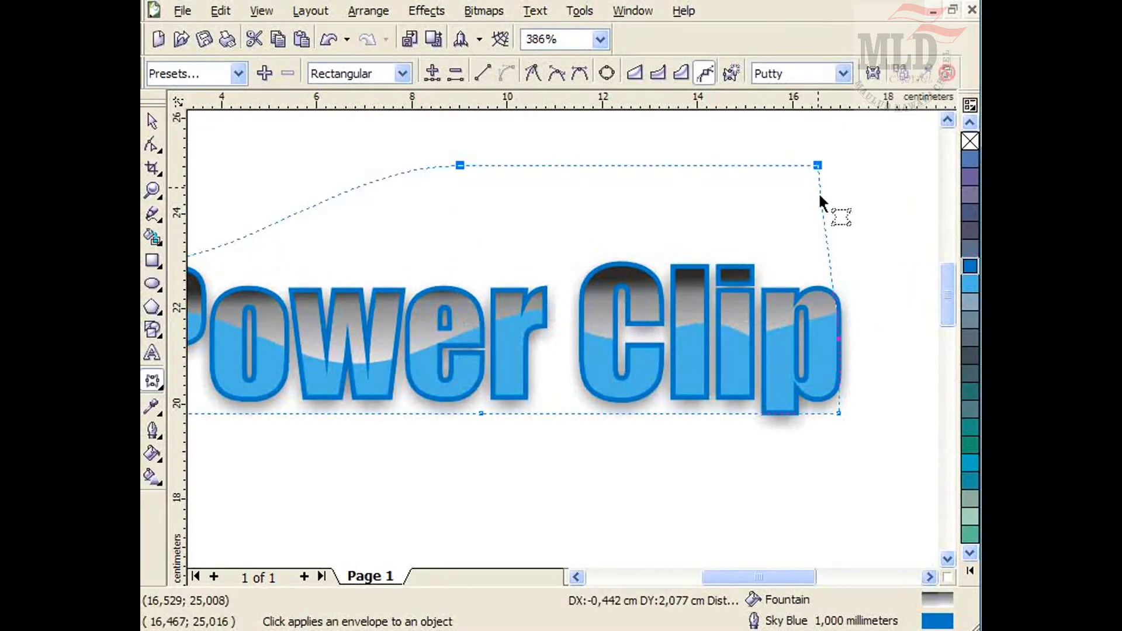
pyautogui.moveTo(730, 587); pyautogui.dragTo(704, 578)
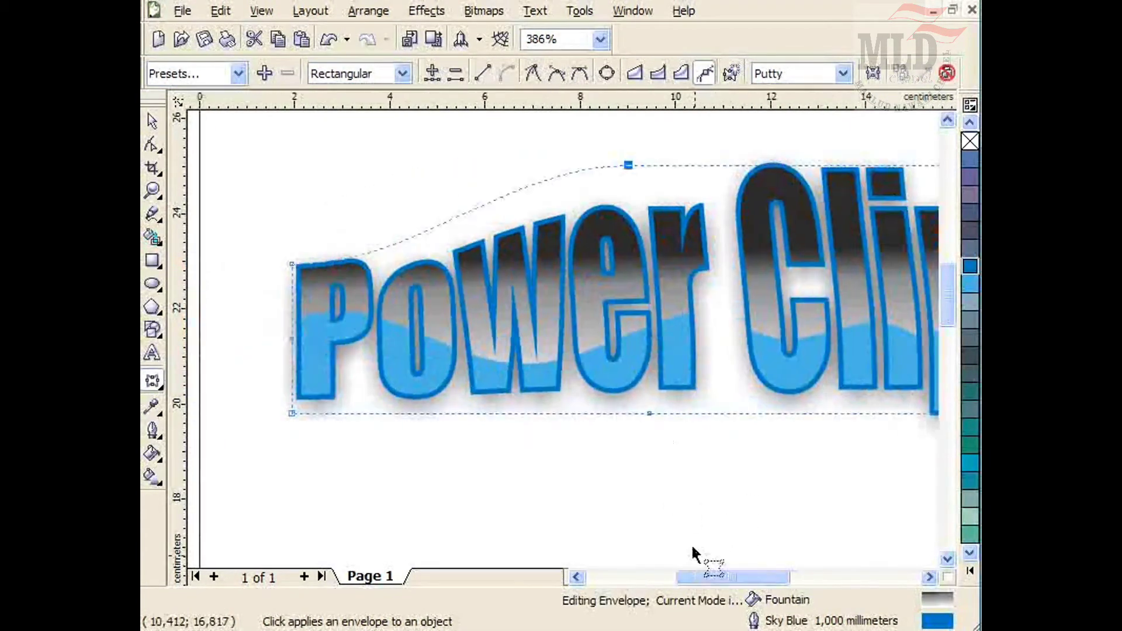
pyautogui.moveTo(650, 411); pyautogui.dragTo(626, 299)
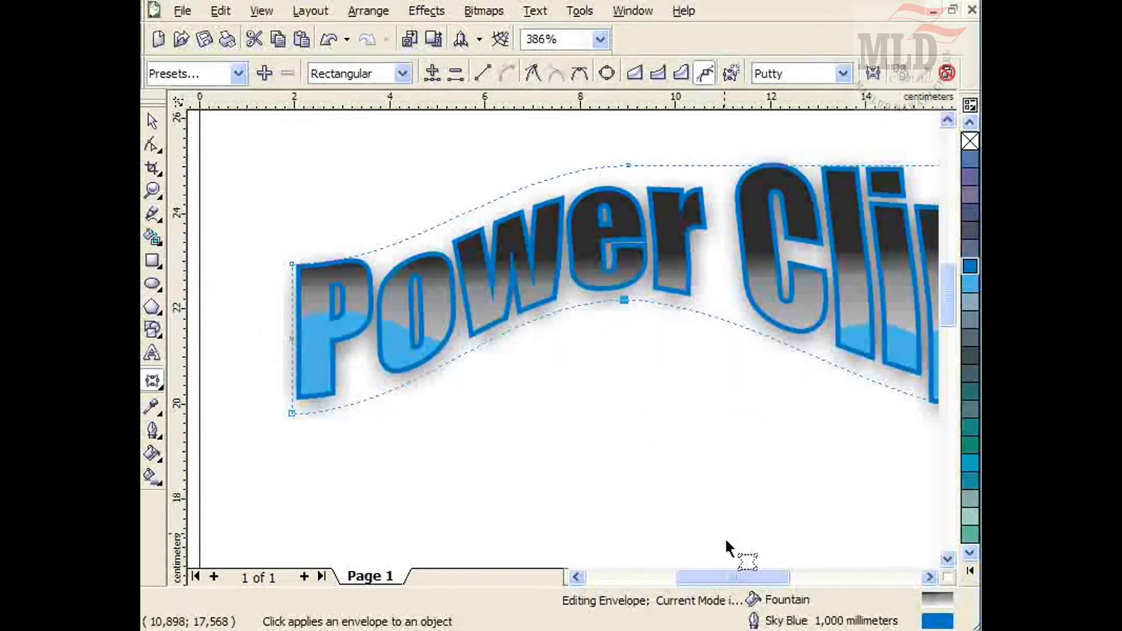
pyautogui.moveTo(726, 580); pyautogui.dragTo(743, 581)
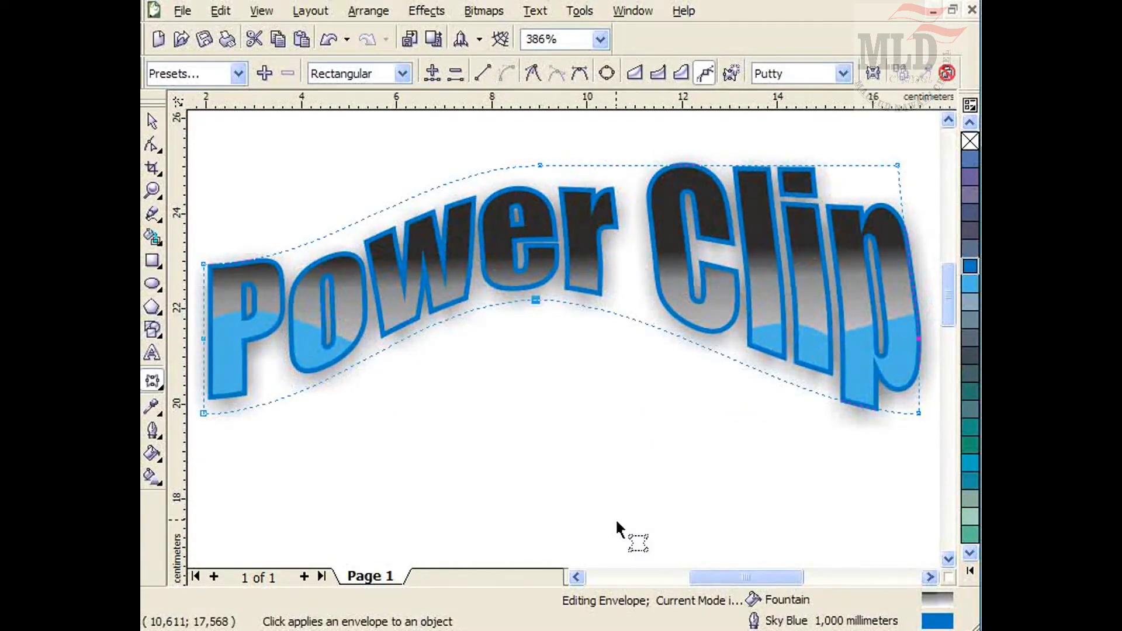
pyautogui.hotkey('ctrl', 'z')
pyautogui.hotkey('ctrl', 'z')
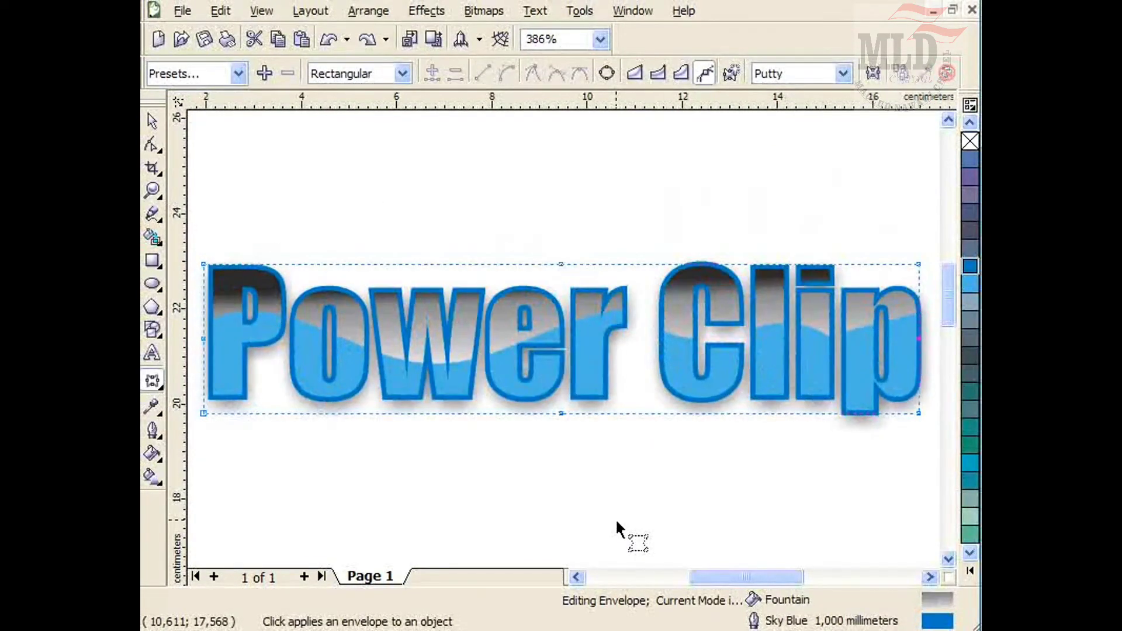
# Add perspective to the text, raising the top-right corner and lowering the bottom-right corner to enlarge its right end.
pyautogui.click(428, 11)
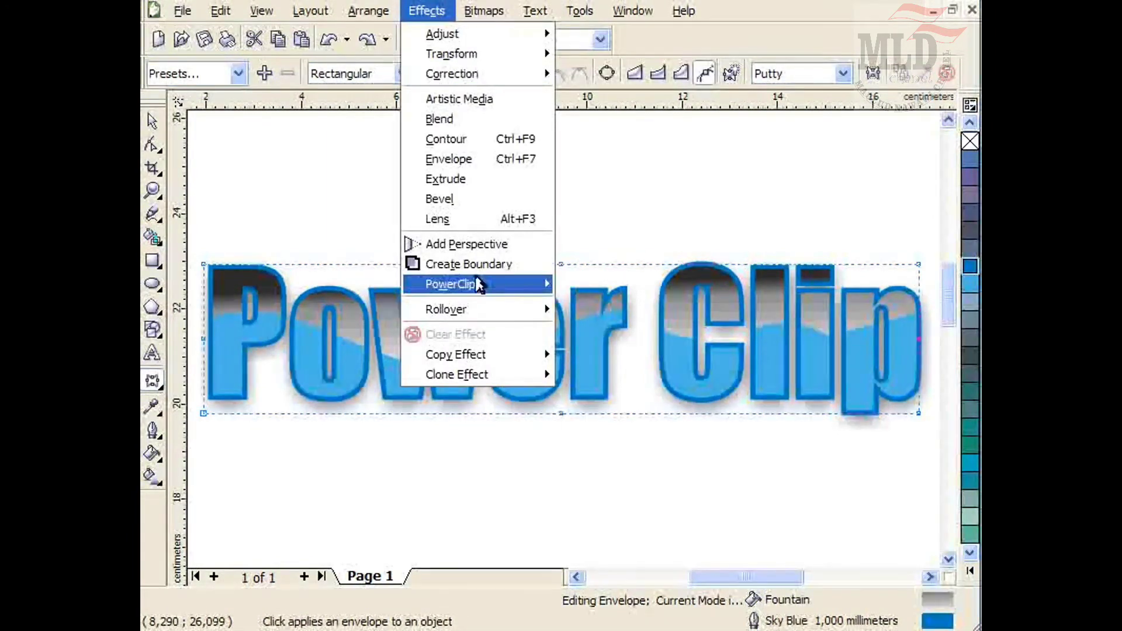
pyautogui.click(474, 245)
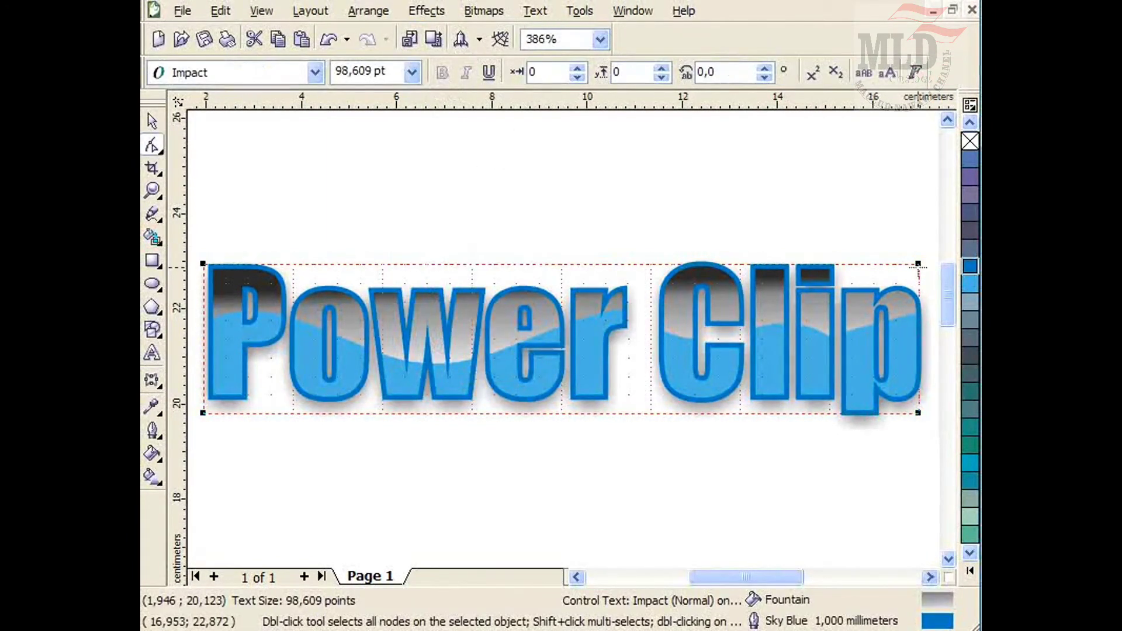
pyautogui.moveTo(918, 263); pyautogui.dragTo(916, 150)
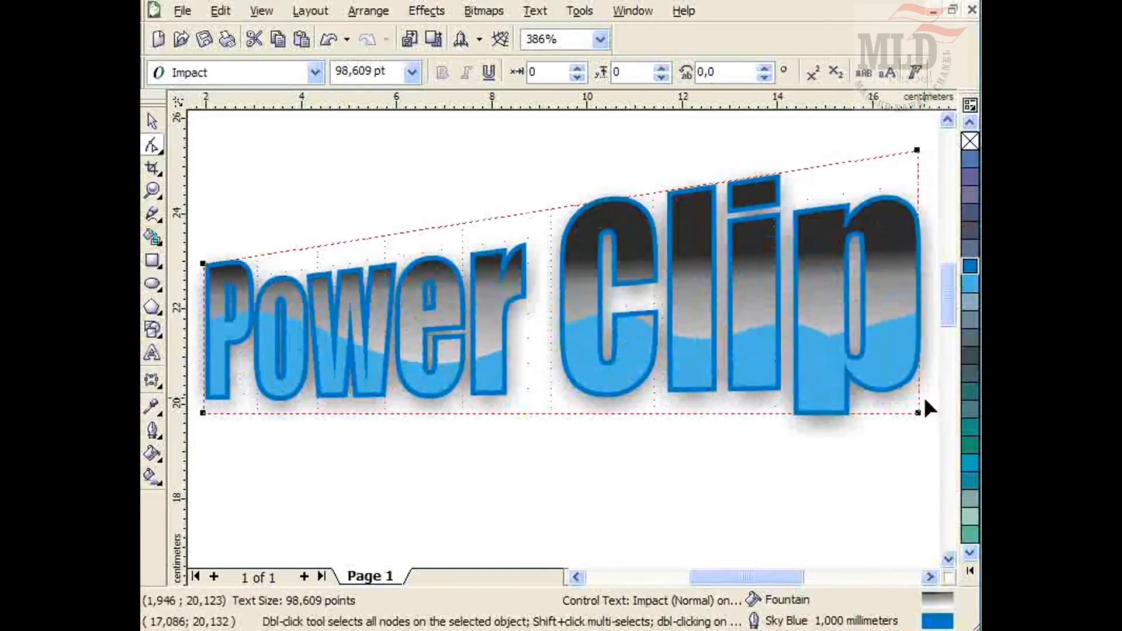
pyautogui.moveTo(918, 412); pyautogui.dragTo(919, 530)
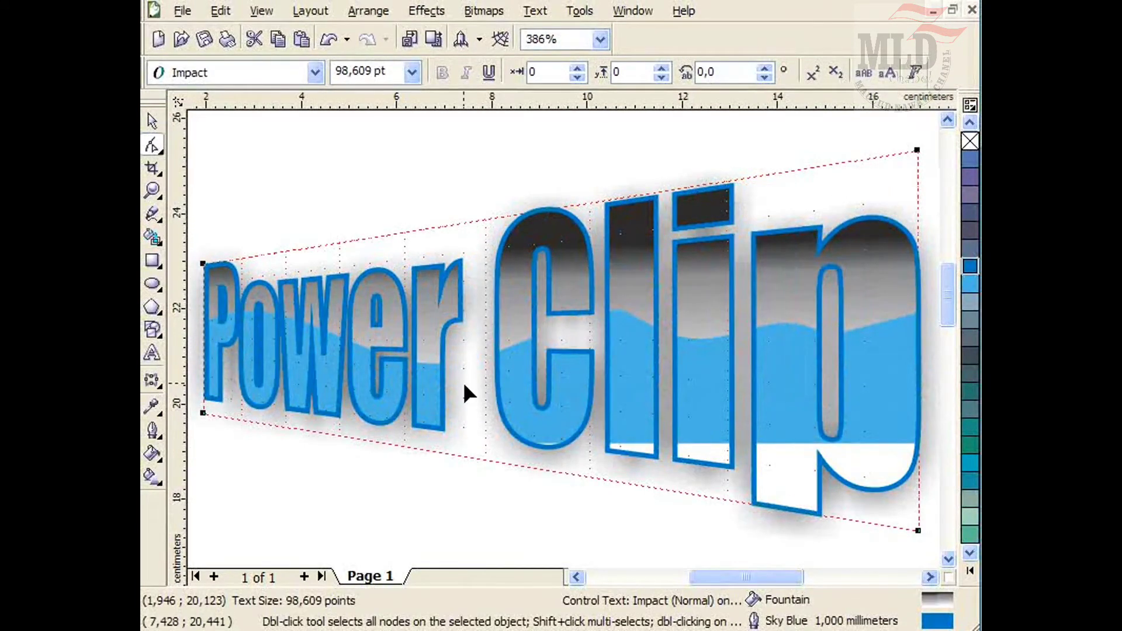
pyautogui.click(153, 122)
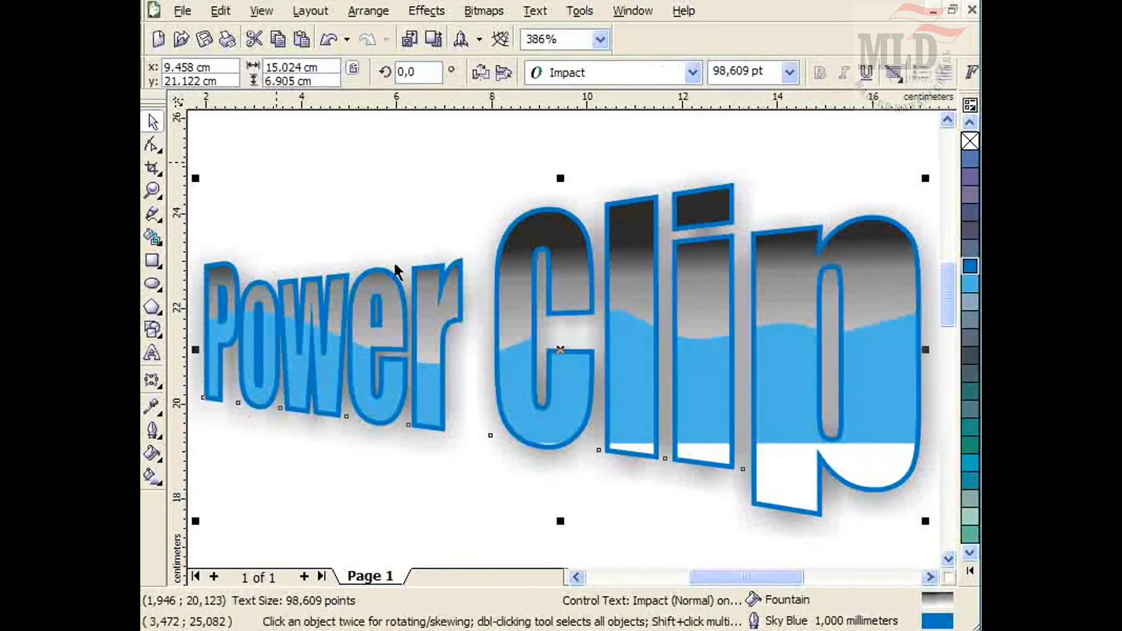
# Edit the PowerClip contents and rotate the wave shape to 354°.
pyautogui.press('Escape')
pyautogui.rightClick(619, 398)
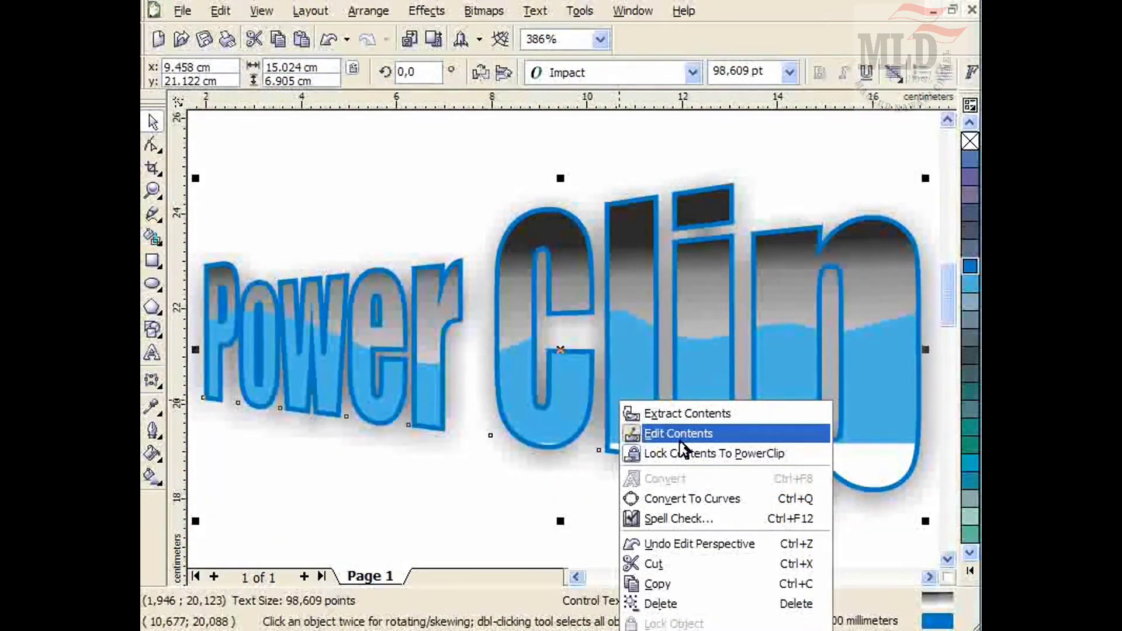
pyautogui.click(678, 434)
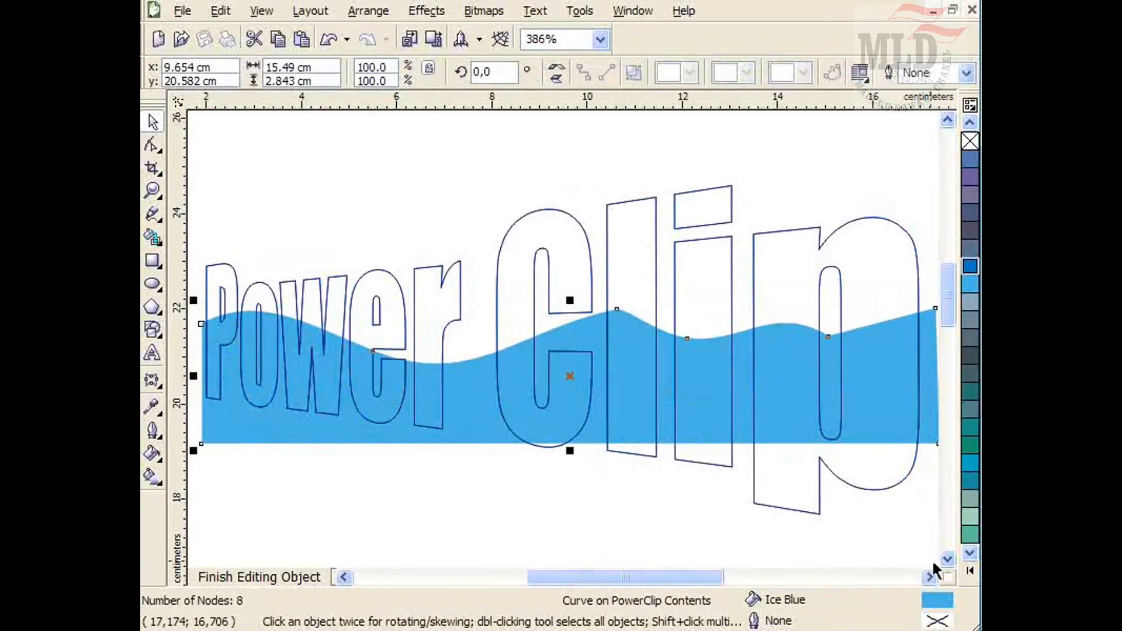
pyautogui.click(410, 419)
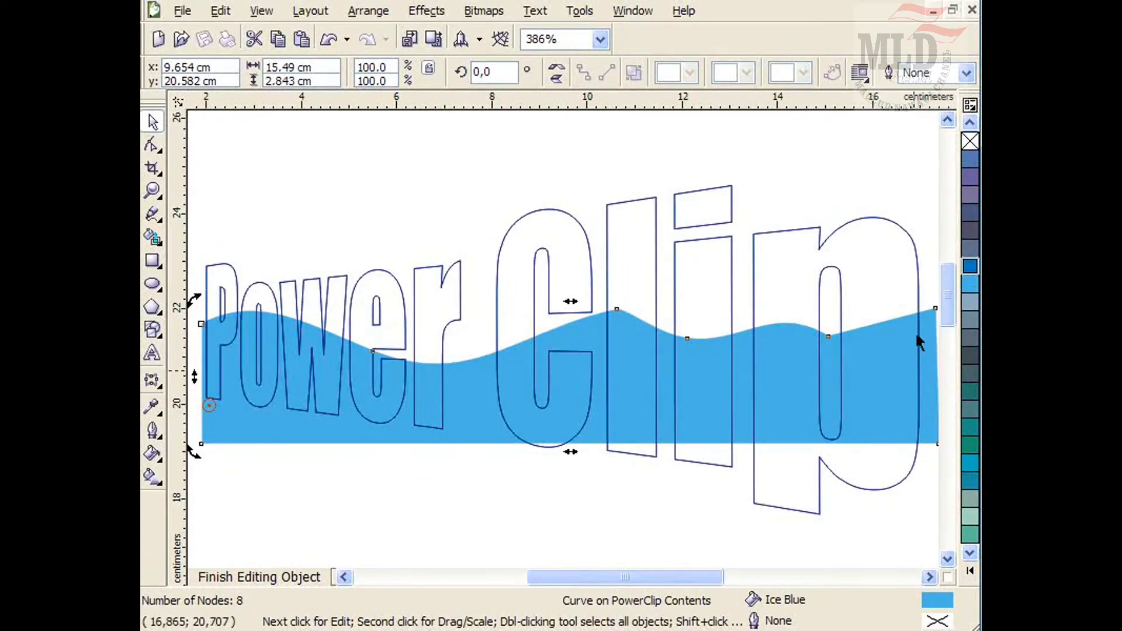
pyautogui.press('F3')
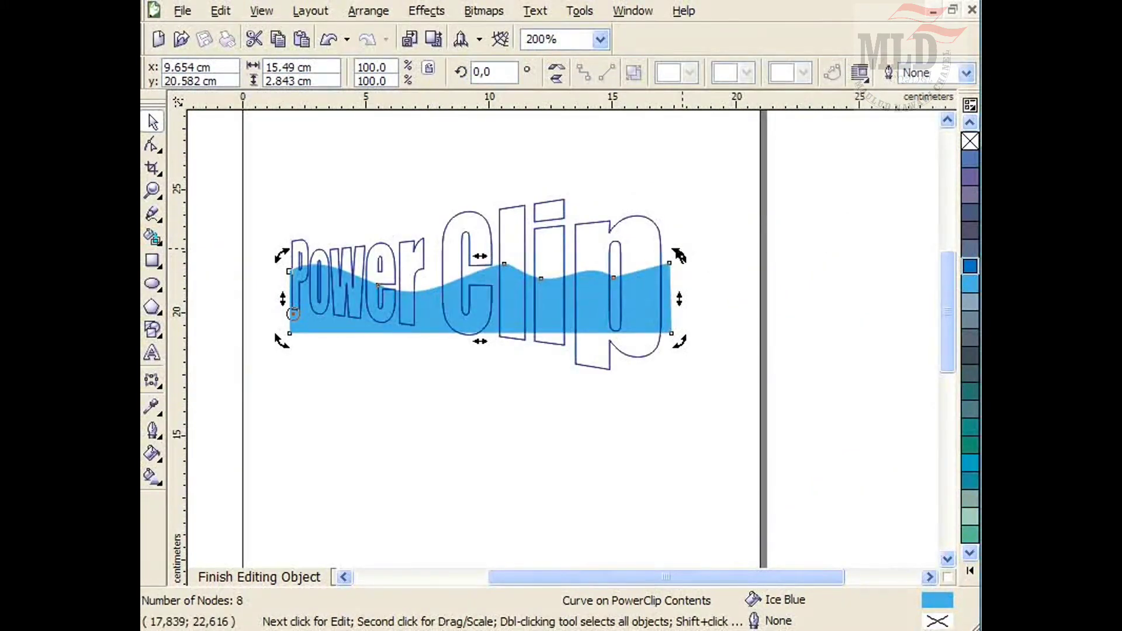
pyautogui.moveTo(679, 260); pyautogui.dragTo(684, 304)
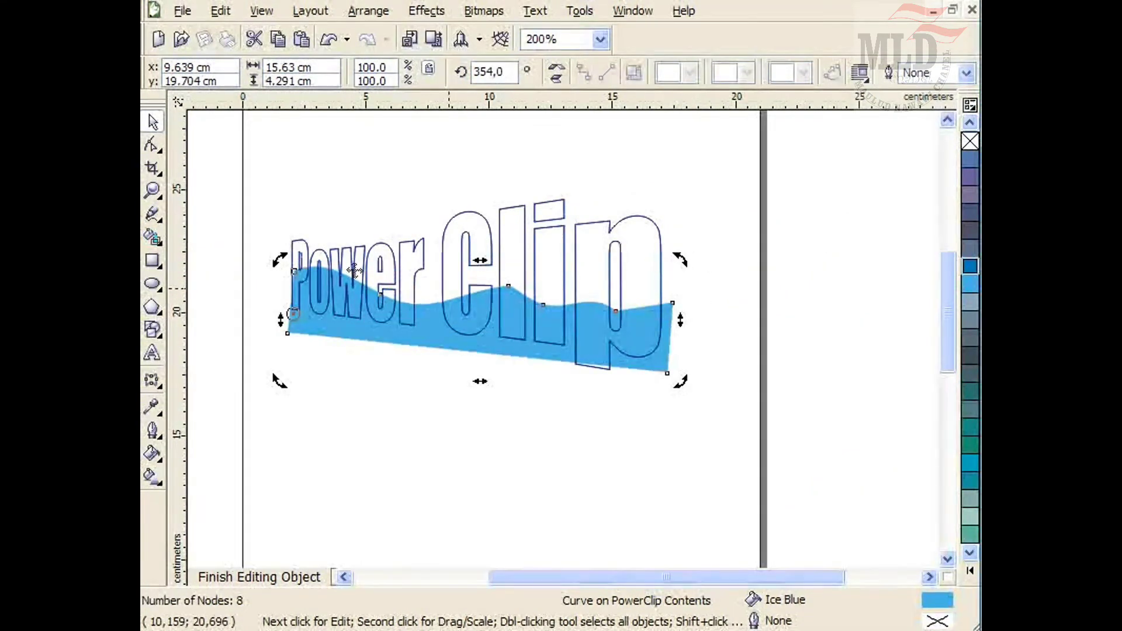
# Reshape the wave with the Shape tool, raising its right end and moving the crest nodes rightward.
pyautogui.click(153, 146)
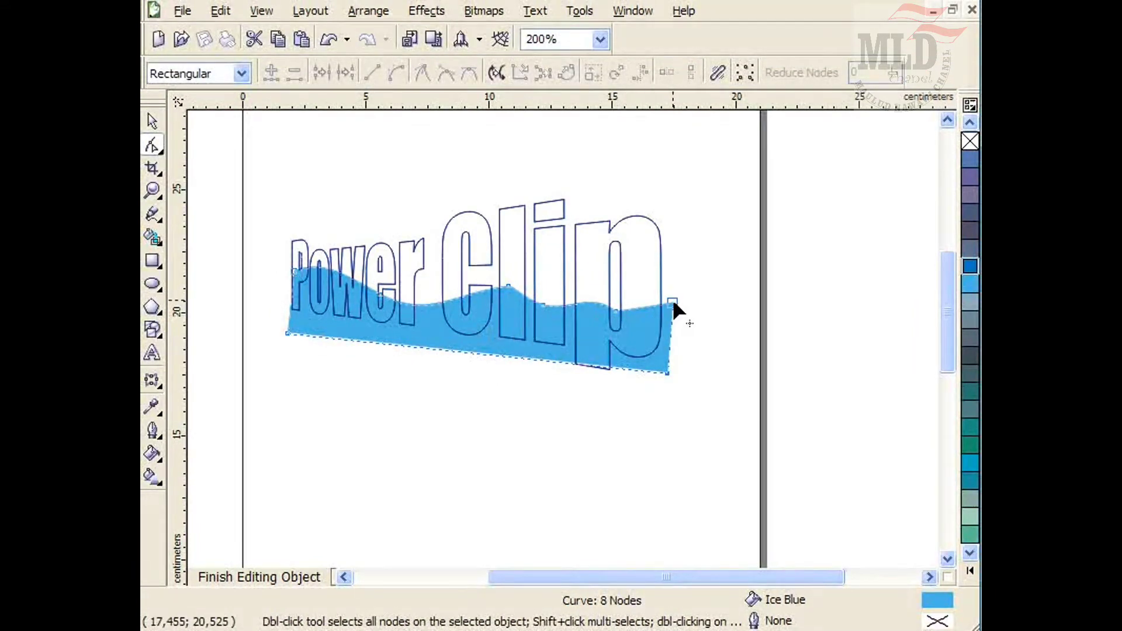
pyautogui.moveTo(672, 300)
pyautogui.mouseDown()
pyautogui.moveTo(670, 274)
pyautogui.moveTo(668, 286)
pyautogui.mouseUp()
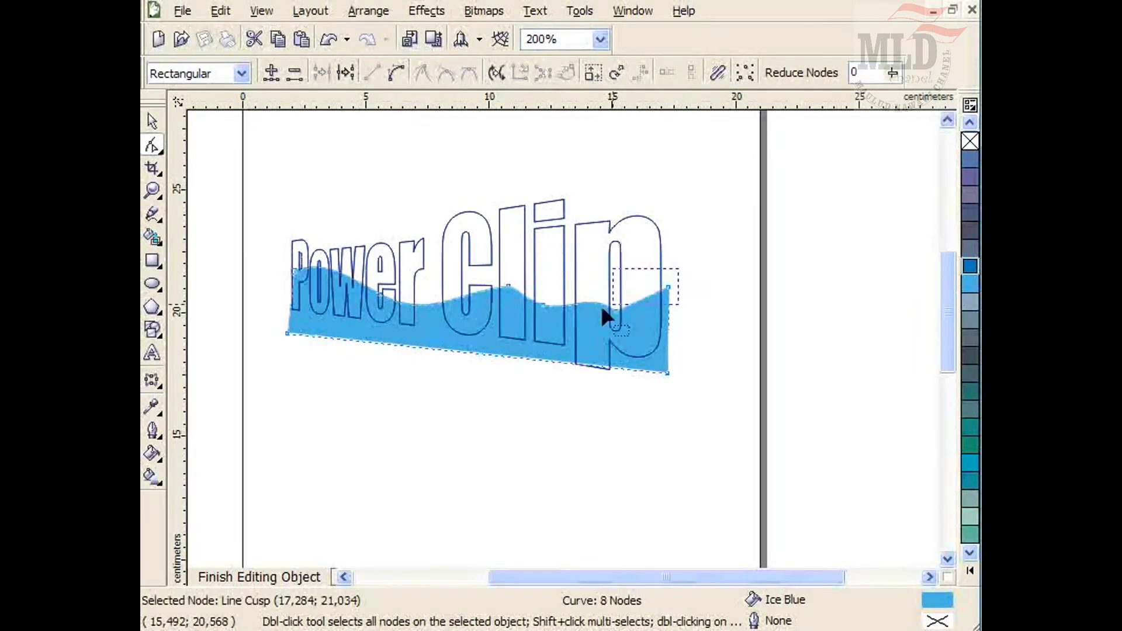
pyautogui.moveTo(602, 310); pyautogui.dragTo(544, 330)
pyautogui.moveTo(618, 310)
pyautogui.mouseDown()
pyautogui.moveTo(616, 289)
pyautogui.moveTo(616, 308)
pyautogui.mouseUp()
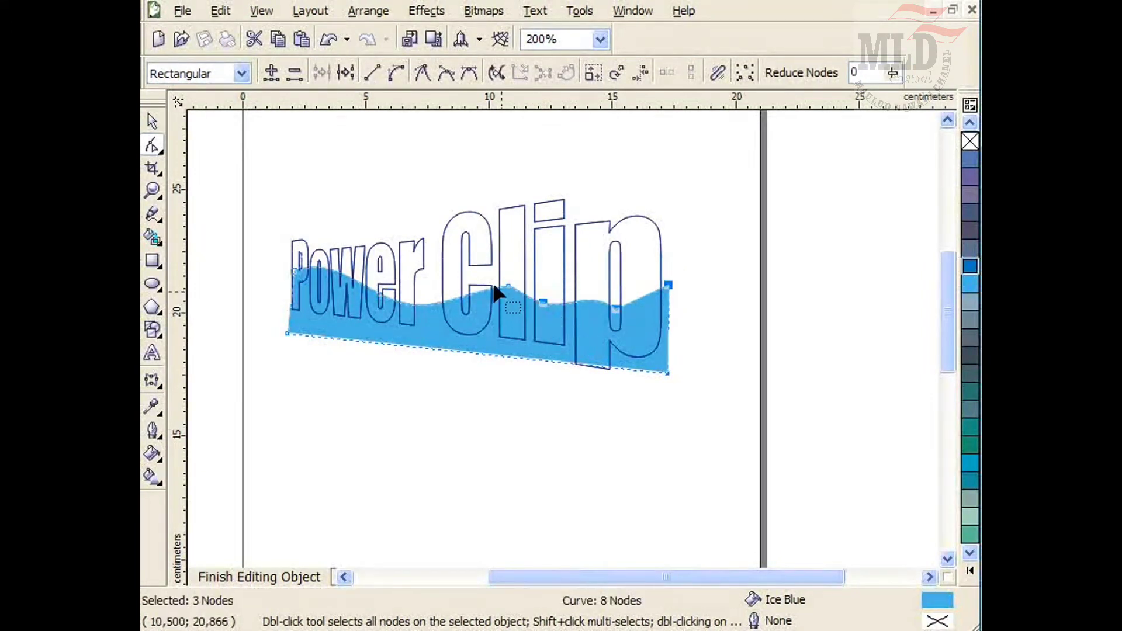
pyautogui.moveTo(492, 283); pyautogui.dragTo(542, 287)
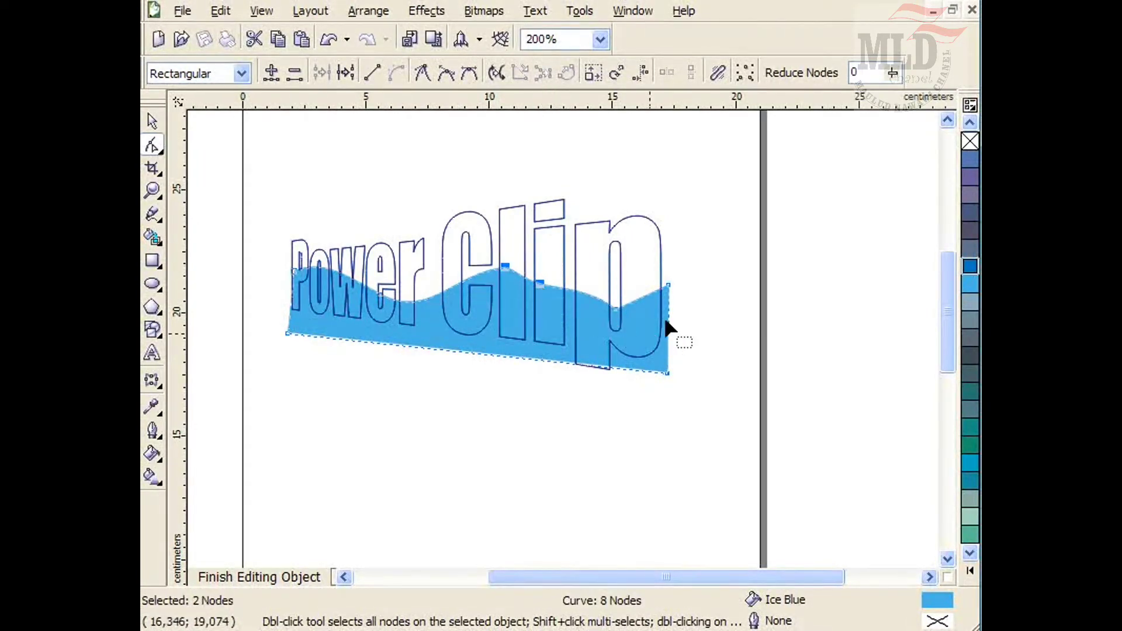
# Add perspective to the wave shape, nudge its top-right corner up, and finish editing the PowerClip.
pyautogui.click(428, 11)
pyautogui.click(454, 255)
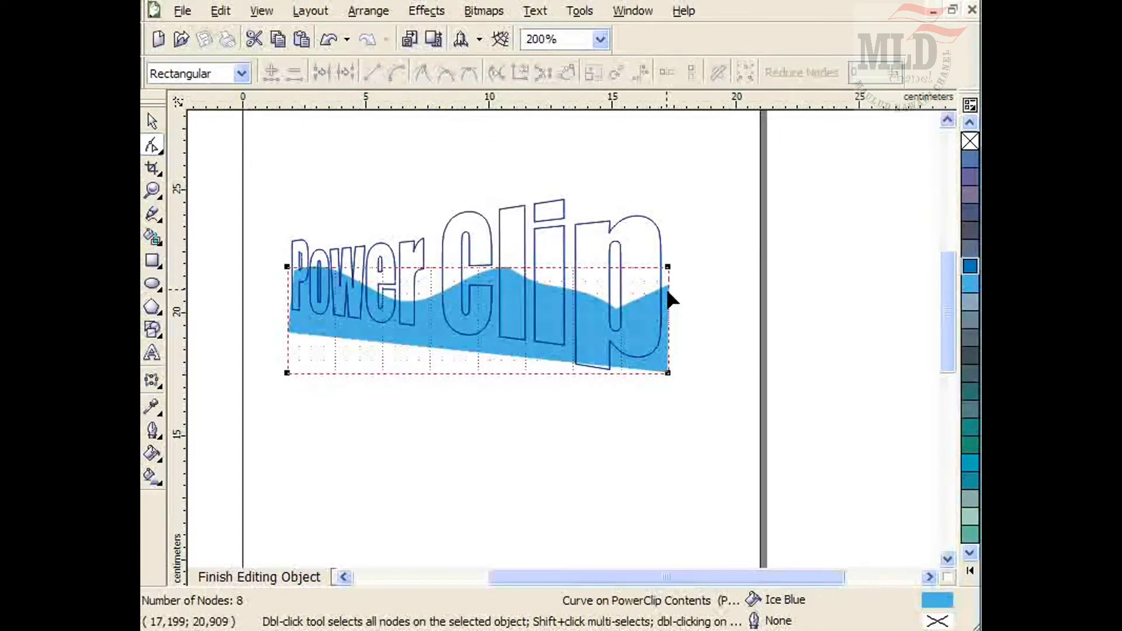
pyautogui.moveTo(667, 266)
pyautogui.mouseDown()
pyautogui.moveTo(668, 251)
pyautogui.moveTo(695, 260)
pyautogui.moveTo(664, 259)
pyautogui.mouseUp()
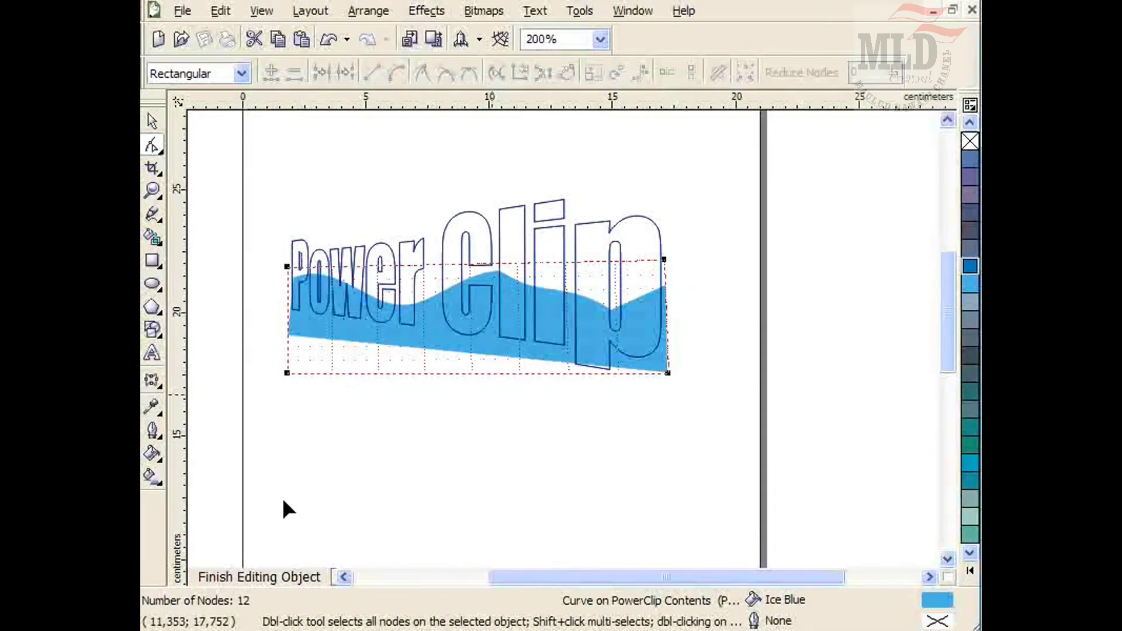
pyautogui.click(223, 565)
pyautogui.click(508, 462)
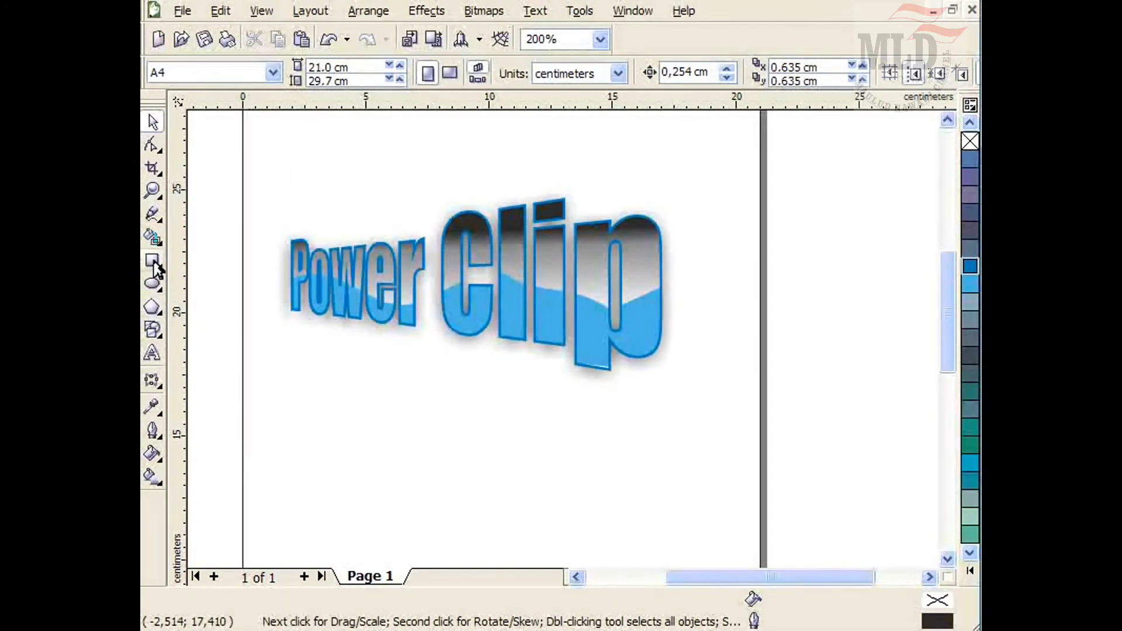
# Draw a rectangle about 4.1 cm by 3.9 cm below the text.
pyautogui.click(156, 317)
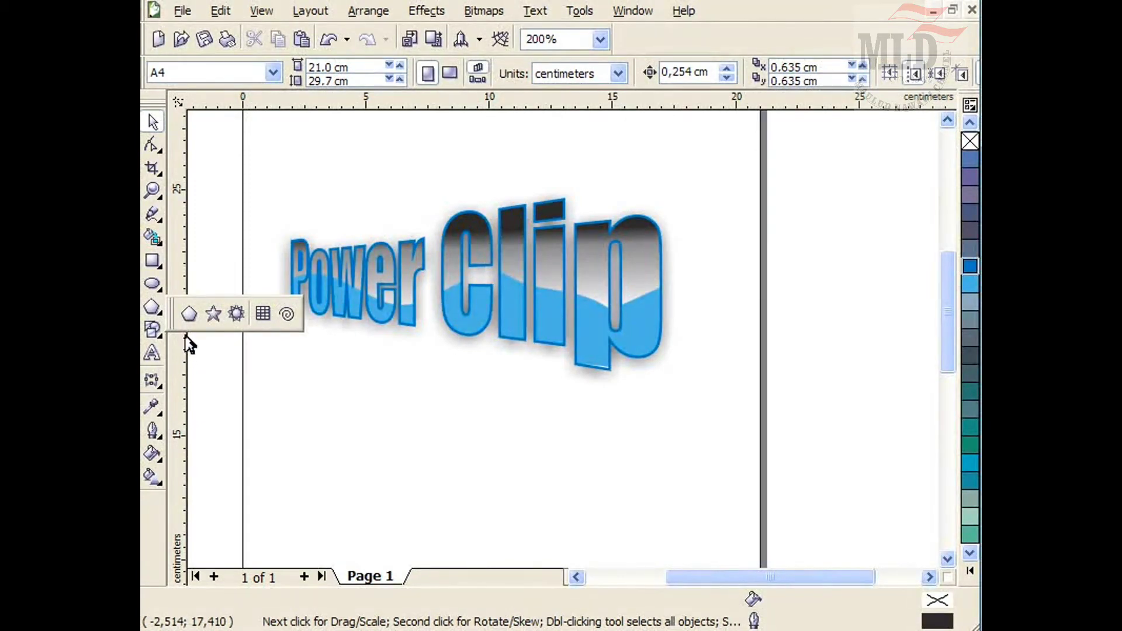
pyautogui.click(159, 269)
pyautogui.click(189, 267)
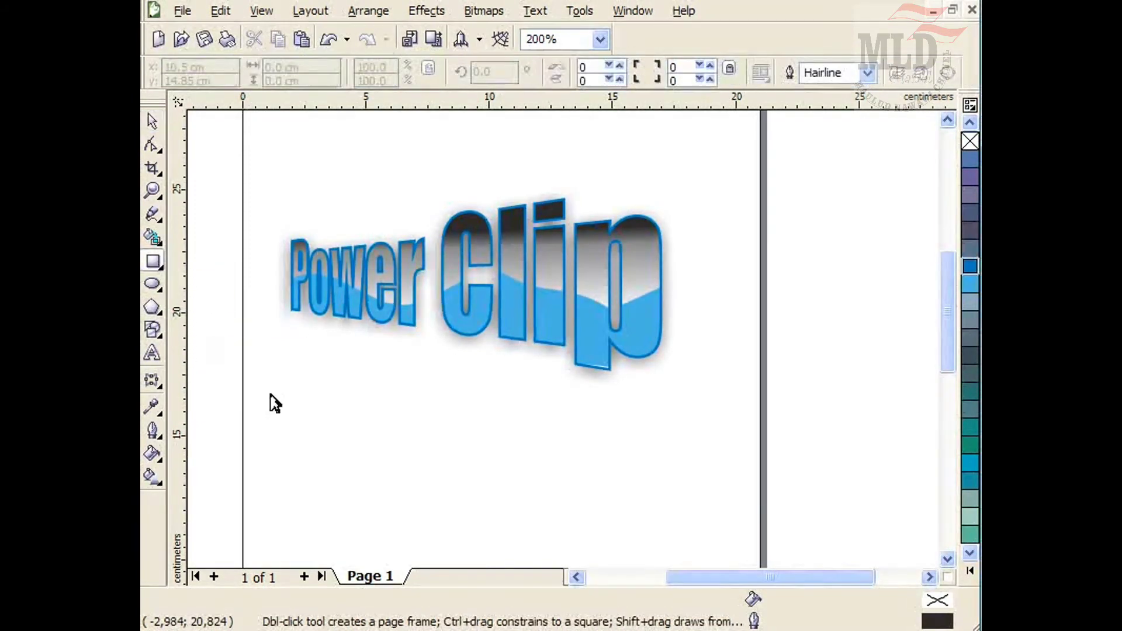
pyautogui.moveTo(359, 416); pyautogui.dragTo(461, 514)
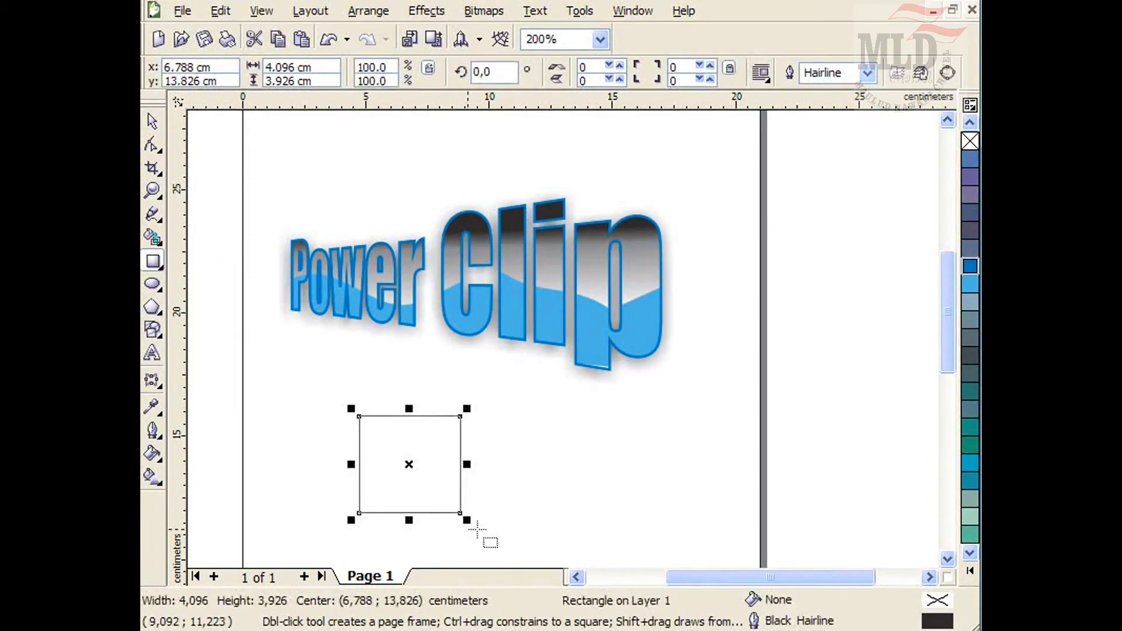
# Draw a rectangle about 4.3 by 4.4 cm rotated to 319.4° across the square's lower-right corner using the 3-point Rectangle tool.
pyautogui.click(946, 558)
pyautogui.scroll(2, 563, 337)
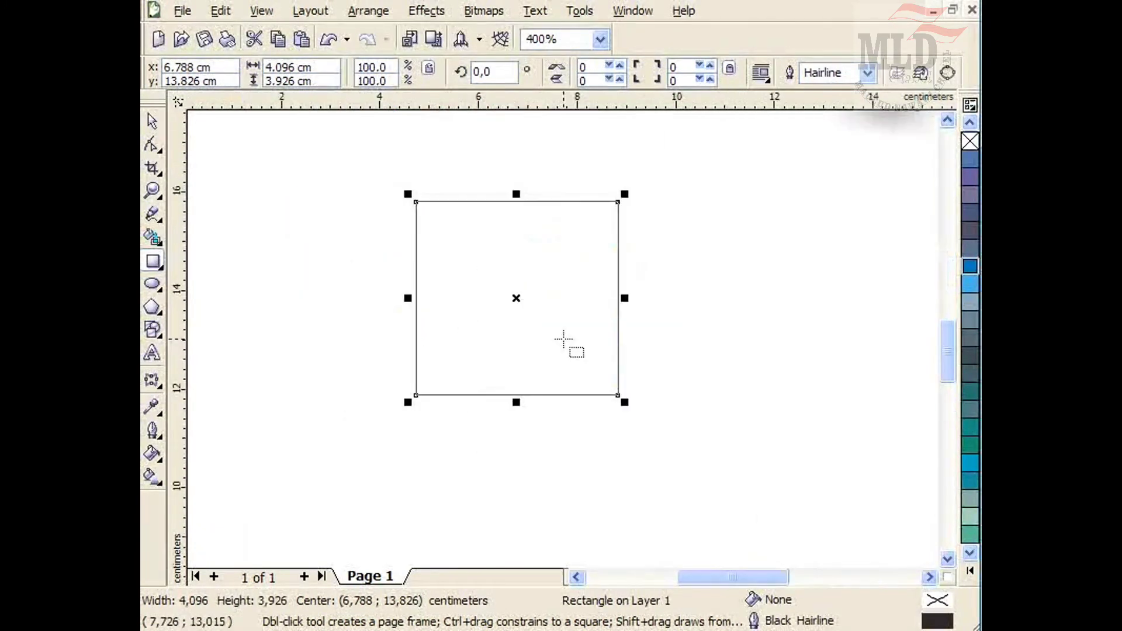
pyautogui.scroll(-1, 563, 338)
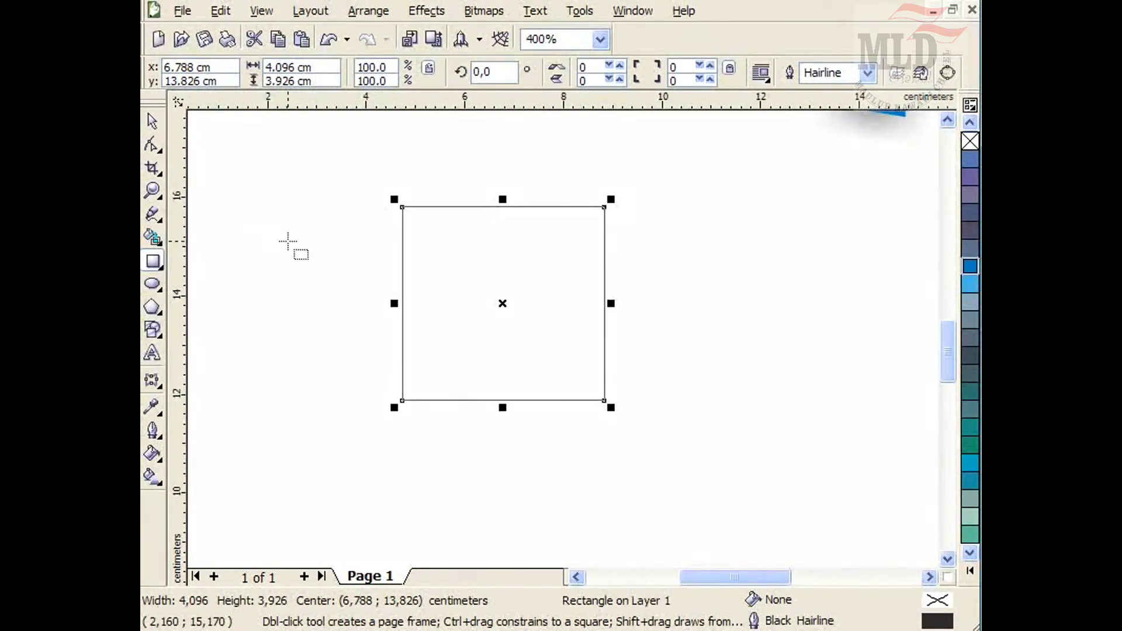
pyautogui.click(158, 266)
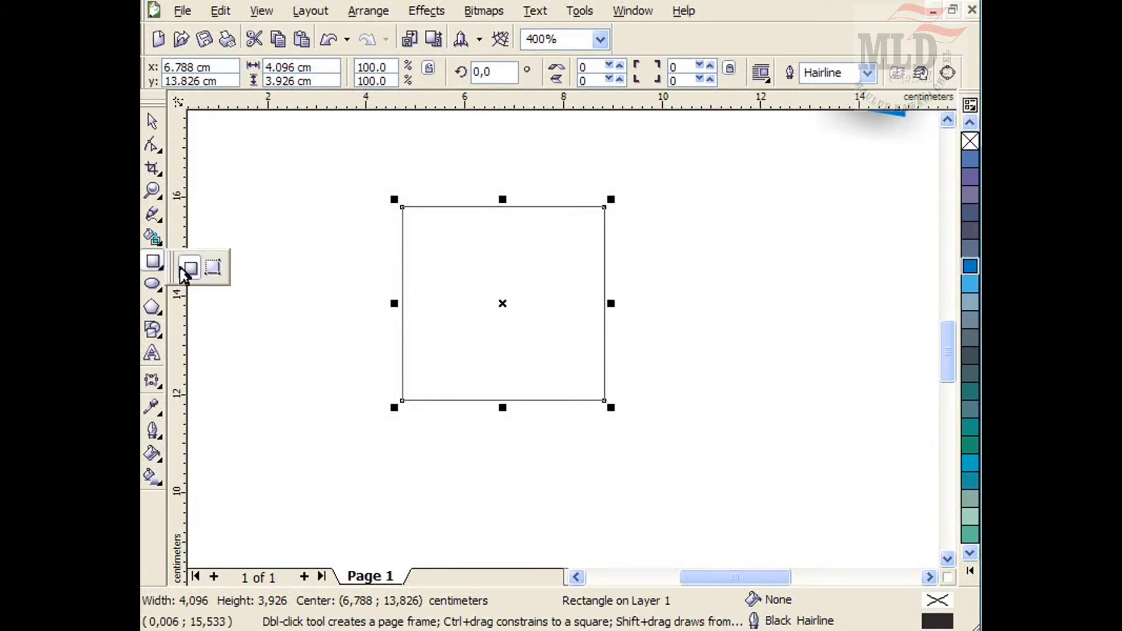
pyautogui.click(217, 267)
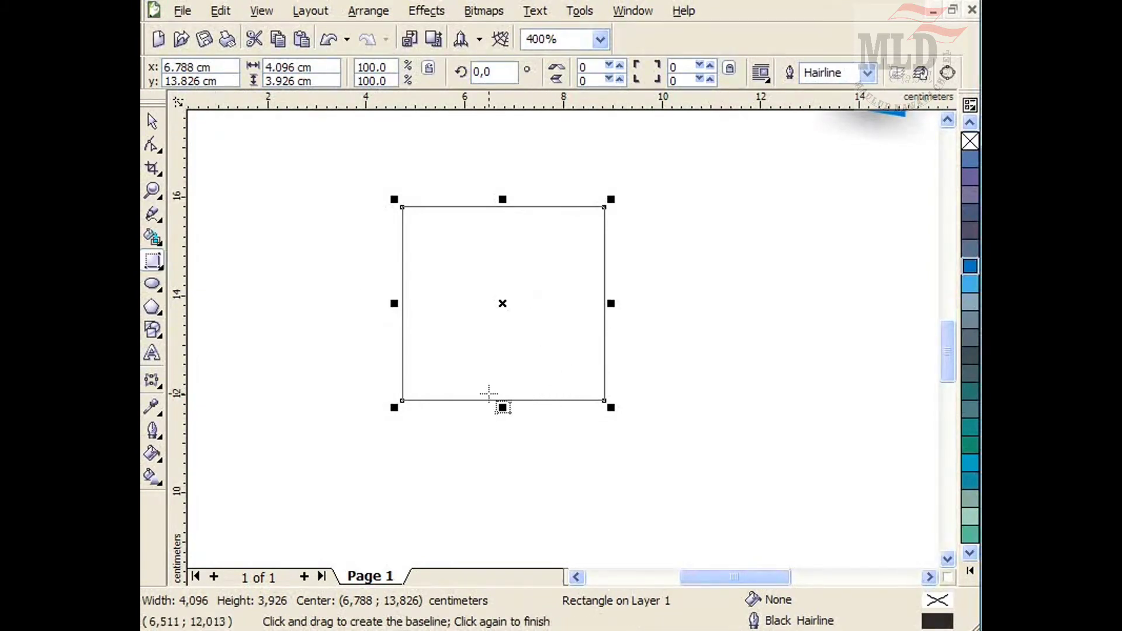
pyautogui.moveTo(502, 407); pyautogui.dragTo(537, 422)
pyautogui.moveTo(482, 381); pyautogui.dragTo(577, 463)
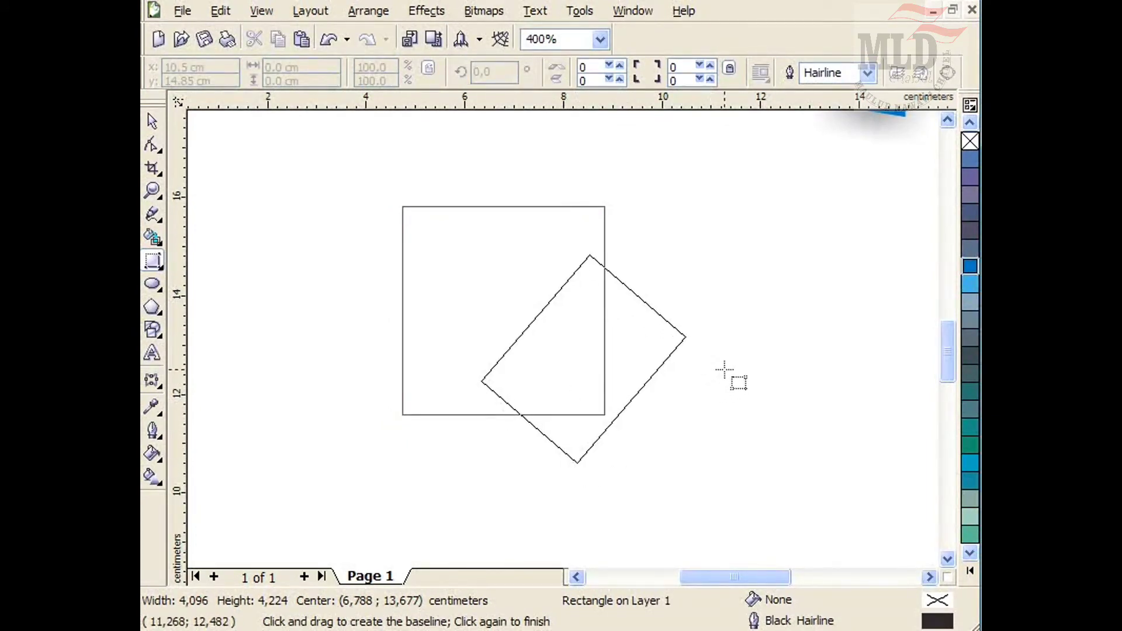
pyautogui.click(741, 369)
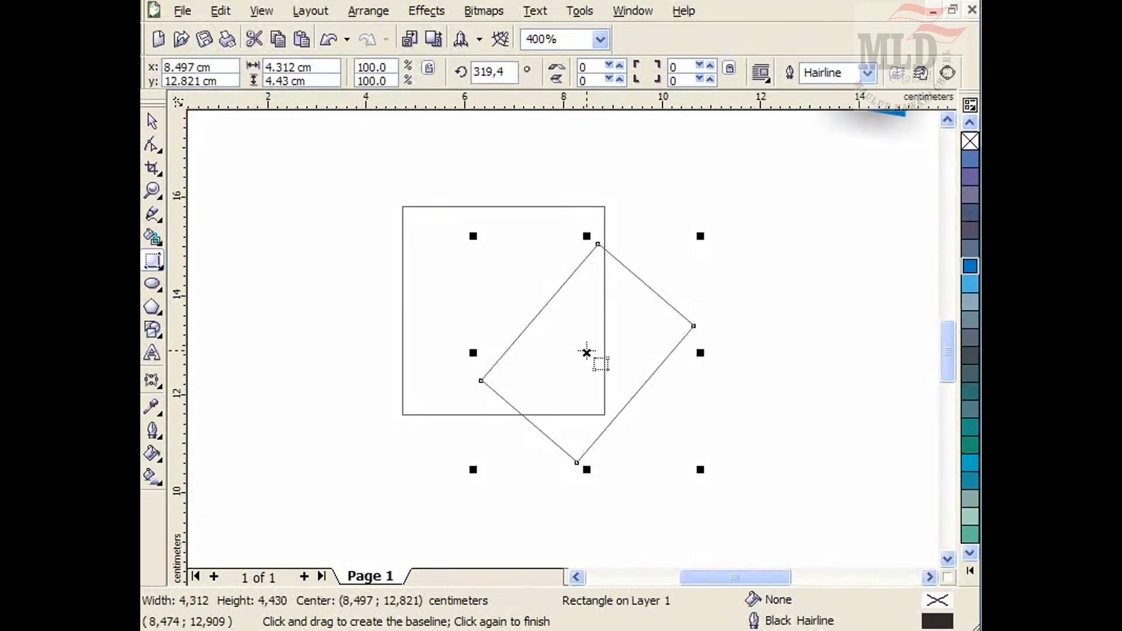
# Reposition the rotated rectangle and place a duplicate of it across the square's upper-left corner.
pyautogui.click(152, 122)
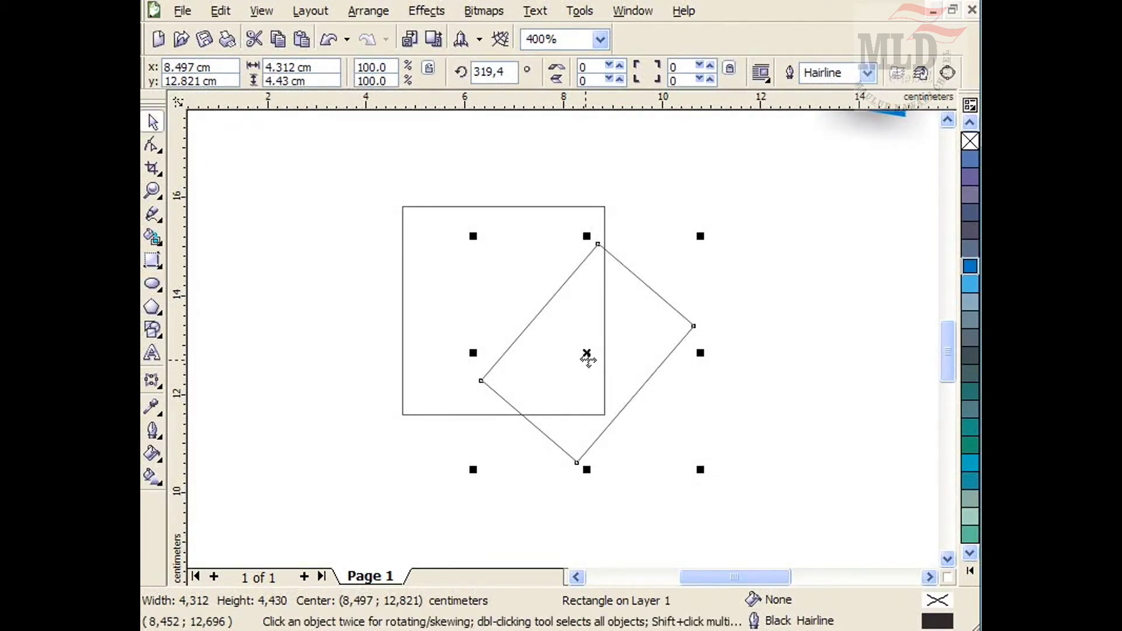
pyautogui.moveTo(589, 357); pyautogui.dragTo(614, 424)
pyautogui.moveTo(498, 323); pyautogui.dragTo(381, 200)
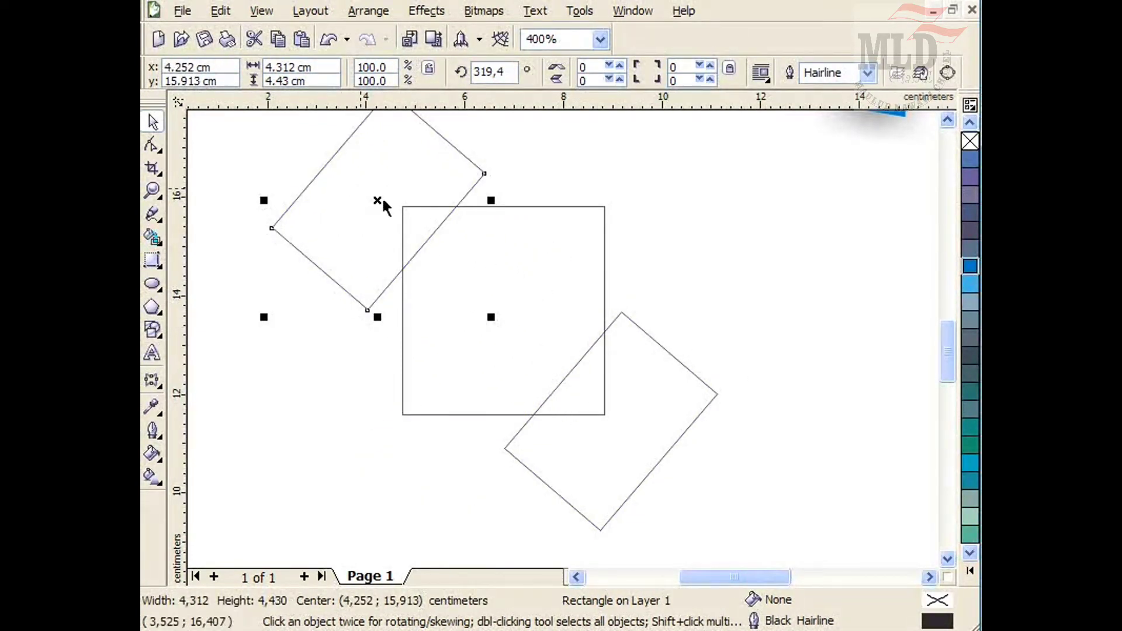
pyautogui.moveTo(379, 199); pyautogui.dragTo(385, 205)
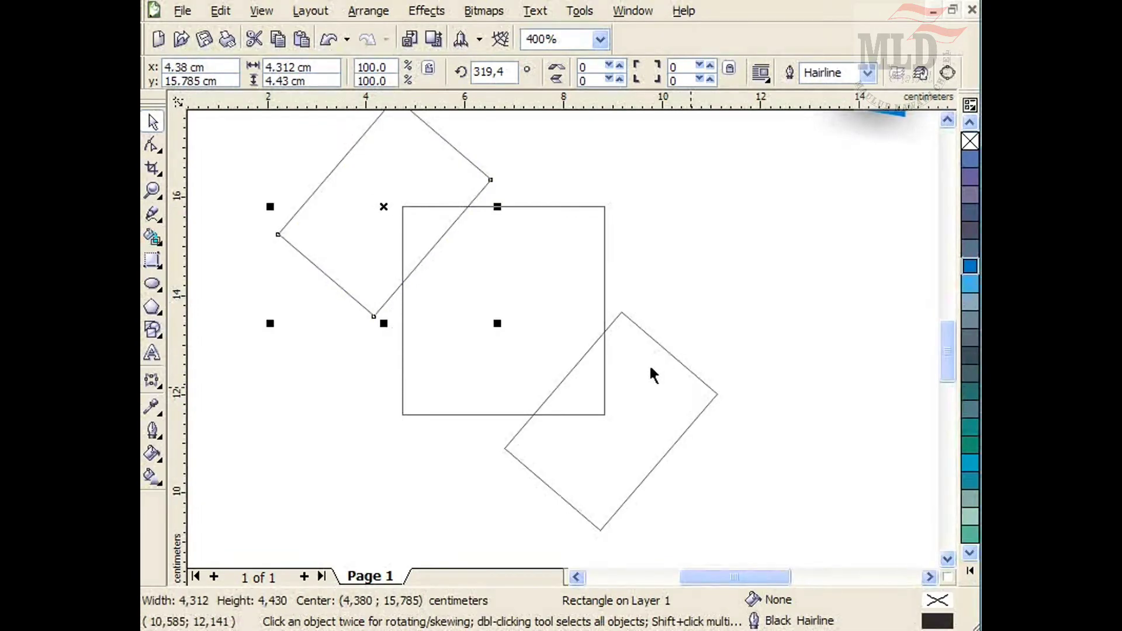
# Trim the square with each rotated rectangle to cut off its upper-left and lower-right corners.
pyautogui.keyDown('shift'); pyautogui.click(586, 214); pyautogui.keyUp('shift')
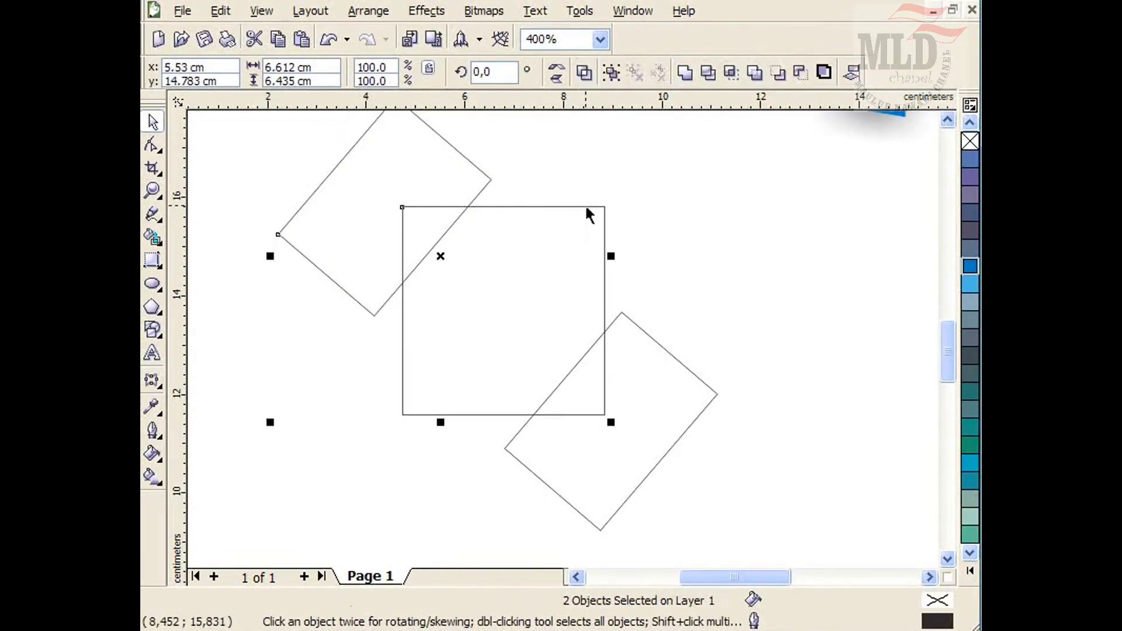
pyautogui.click(707, 73)
pyautogui.click(685, 280)
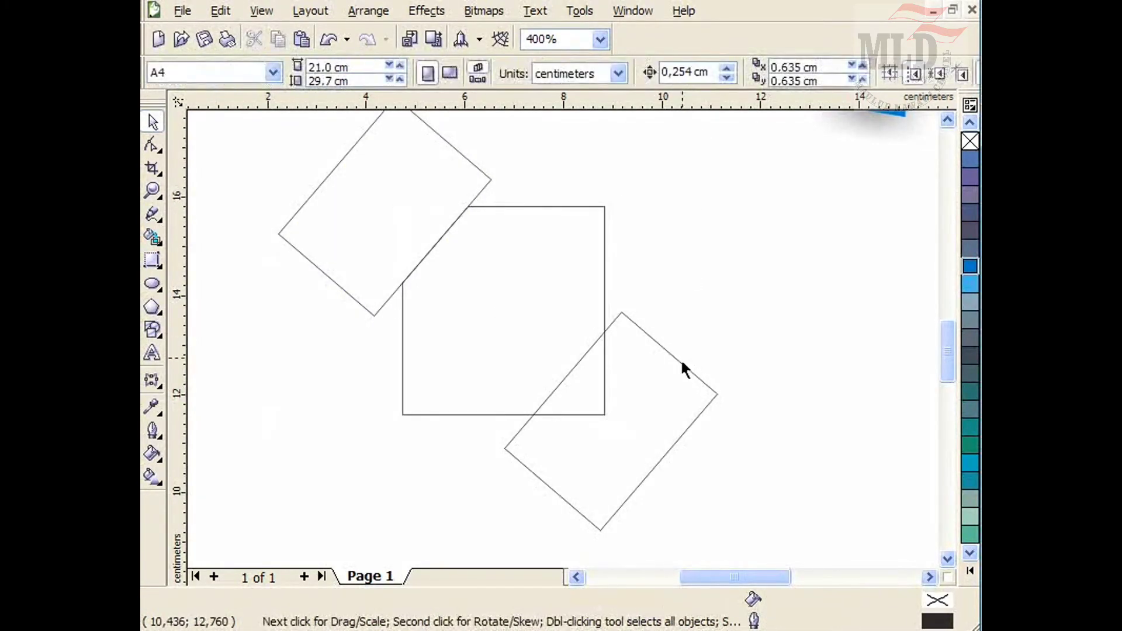
pyautogui.click(679, 361)
pyautogui.keyDown('shift'); pyautogui.click(600, 263); pyautogui.keyUp('shift')
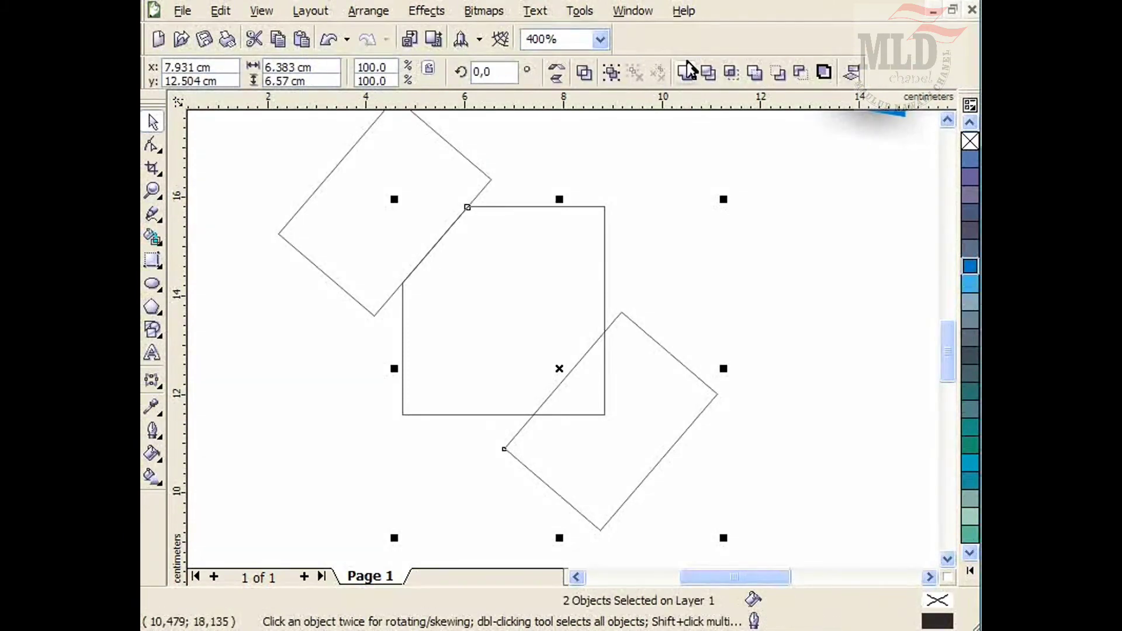
pyautogui.click(707, 73)
pyautogui.click(711, 209)
# Delete both rotated cutter rectangles, leaving the cut-corner hexagon frame.
pyautogui.click(679, 360)
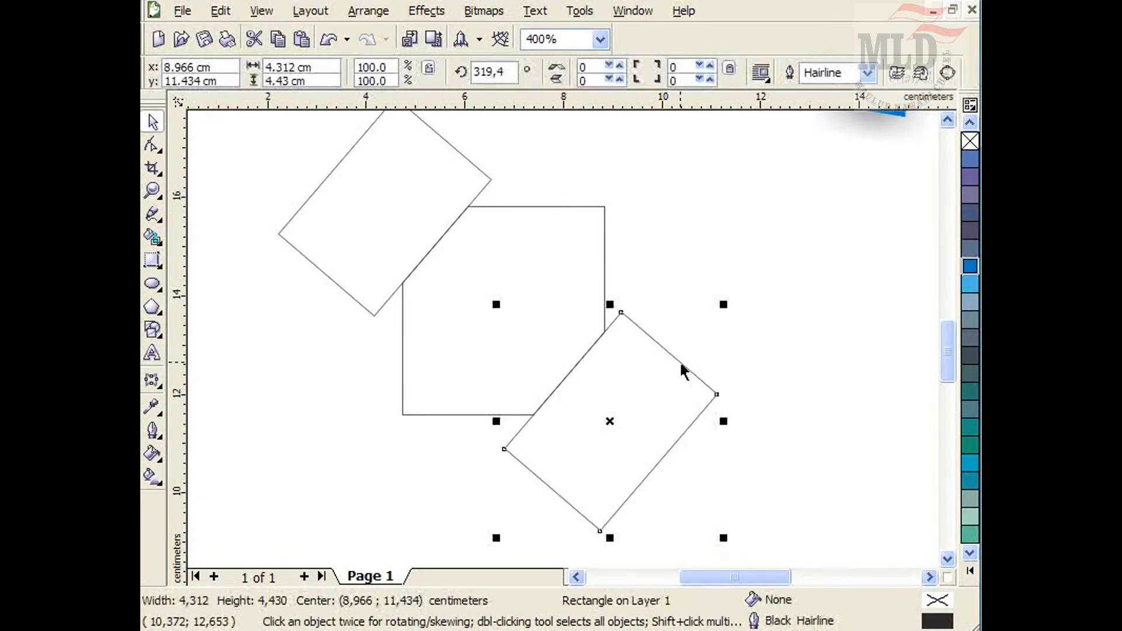
pyautogui.press('Delete')
pyautogui.click(466, 160)
pyautogui.press('Delete')
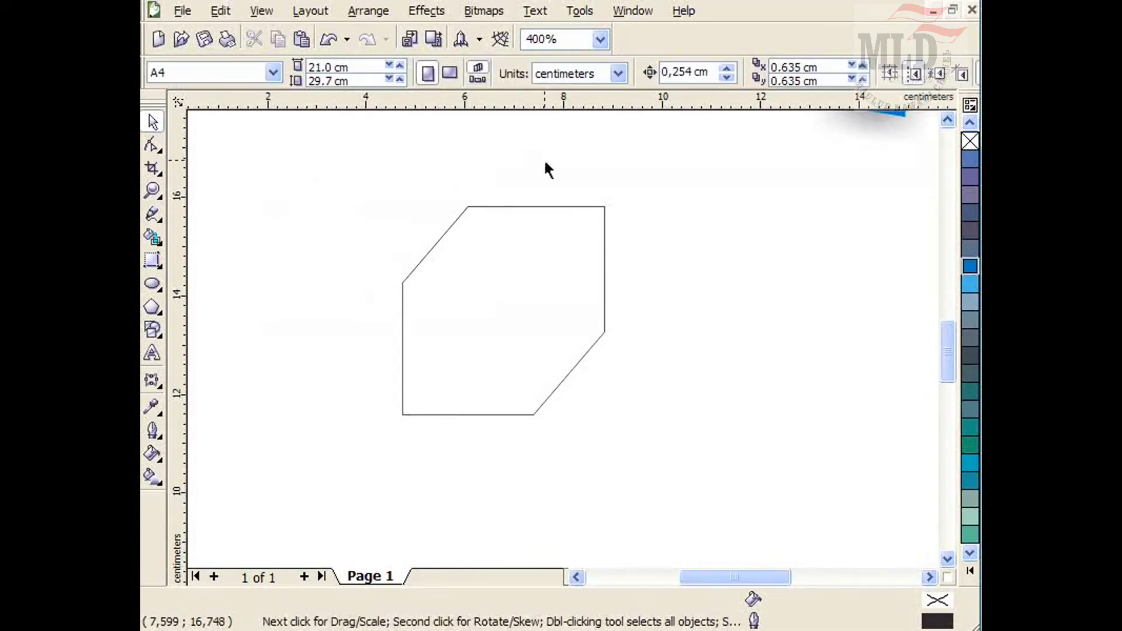
# Set the hexagon frame's outline width to 1.0 mm.
pyautogui.click(599, 337)
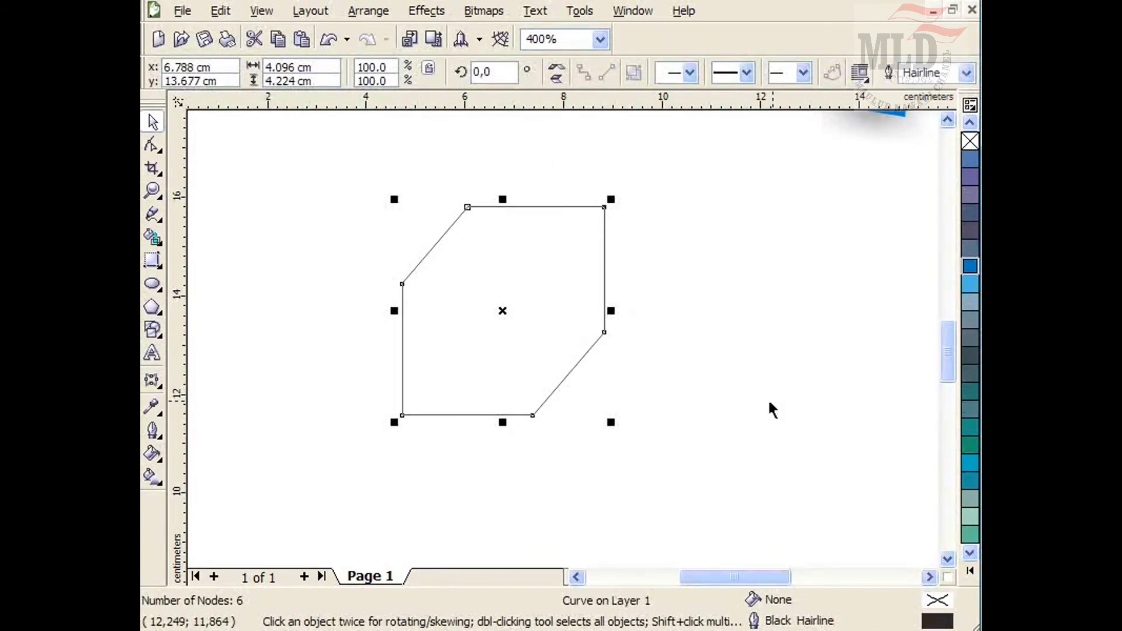
pyautogui.click(966, 72)
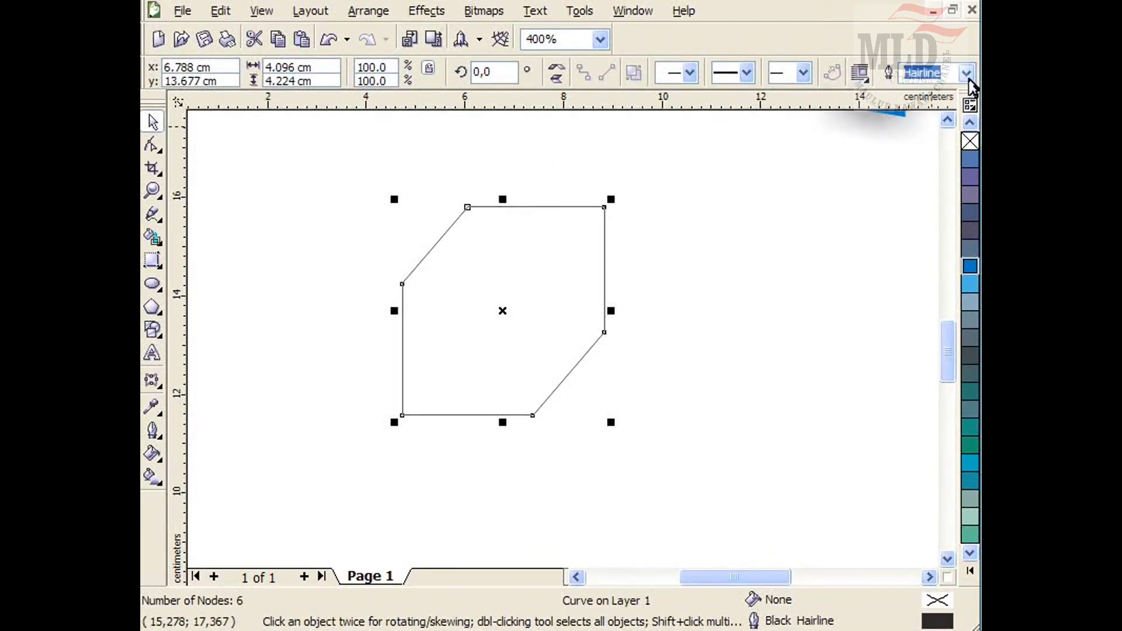
pyautogui.click(939, 203)
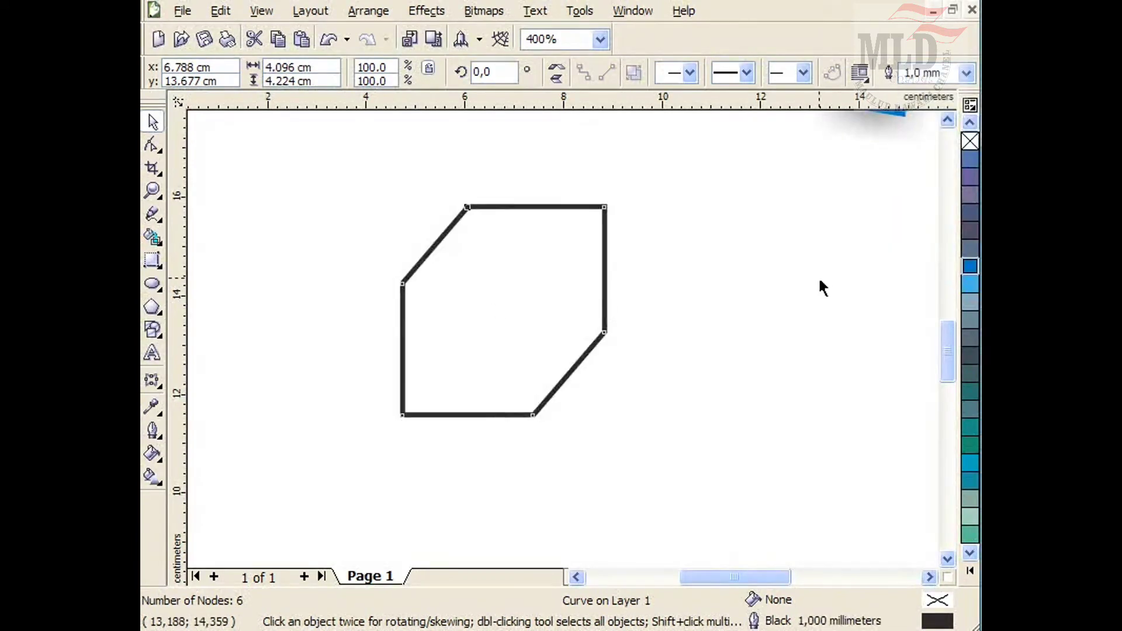
pyautogui.click(818, 280)
# Give the hexagon frame a brown outline colour from the palette.
pyautogui.click(970, 571)
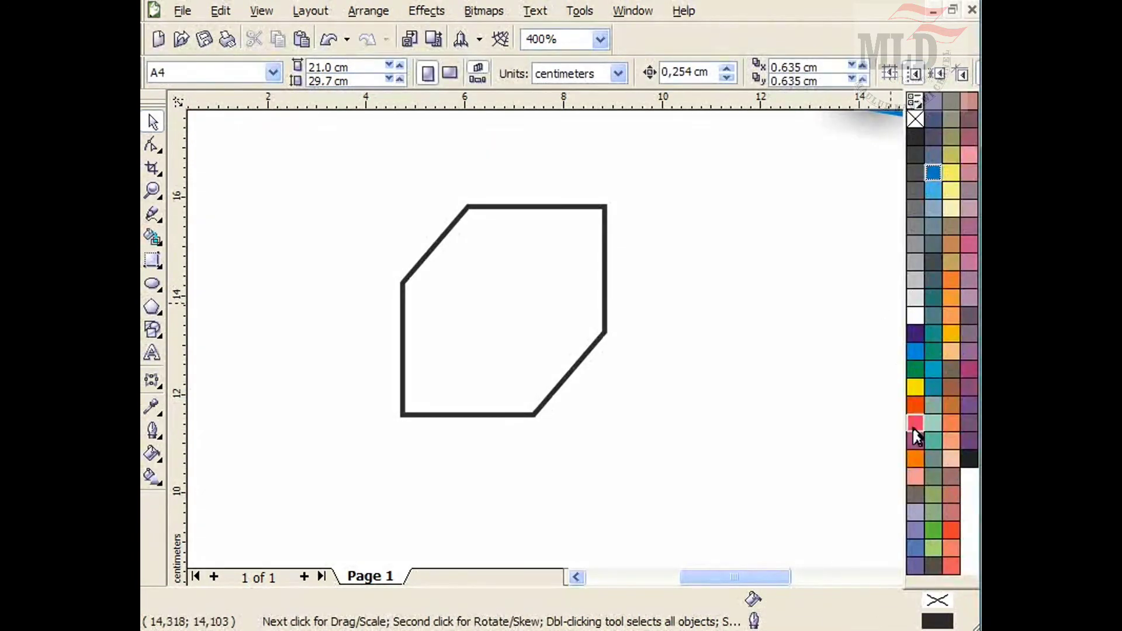
pyautogui.rightClick(951, 232)
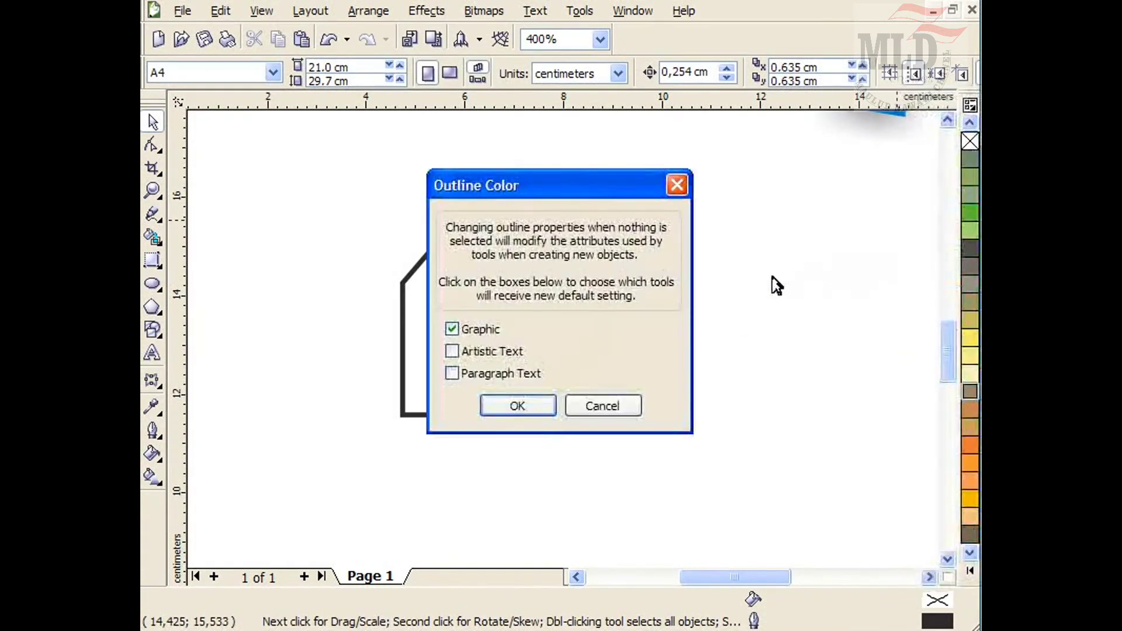
pyautogui.click(641, 399)
pyautogui.click(573, 369)
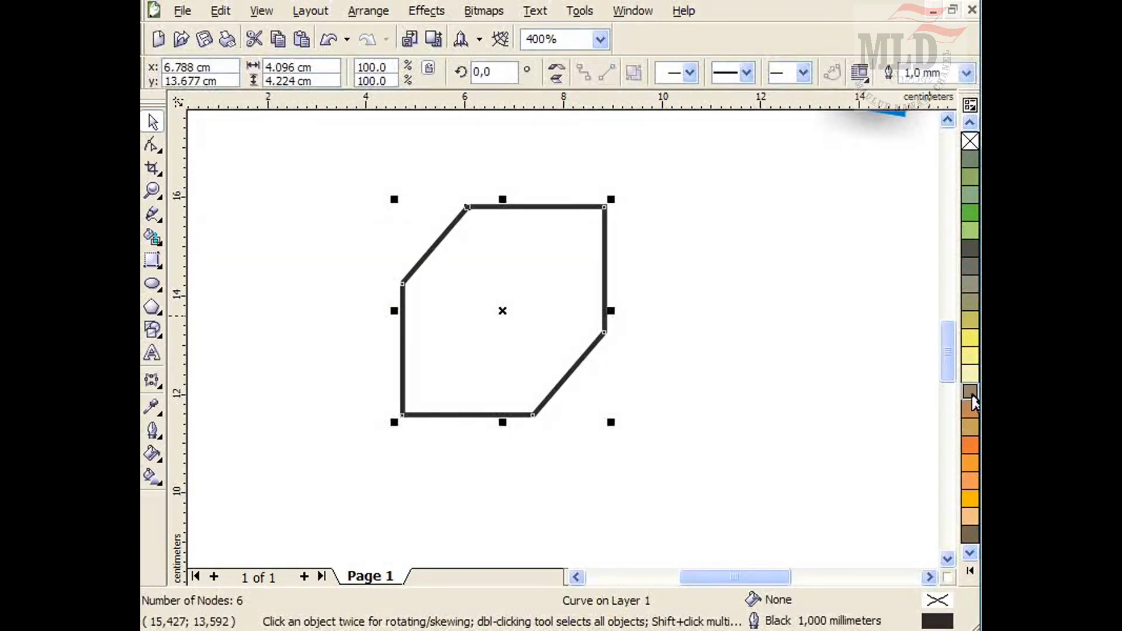
pyautogui.rightClick(972, 422)
pyautogui.click(696, 299)
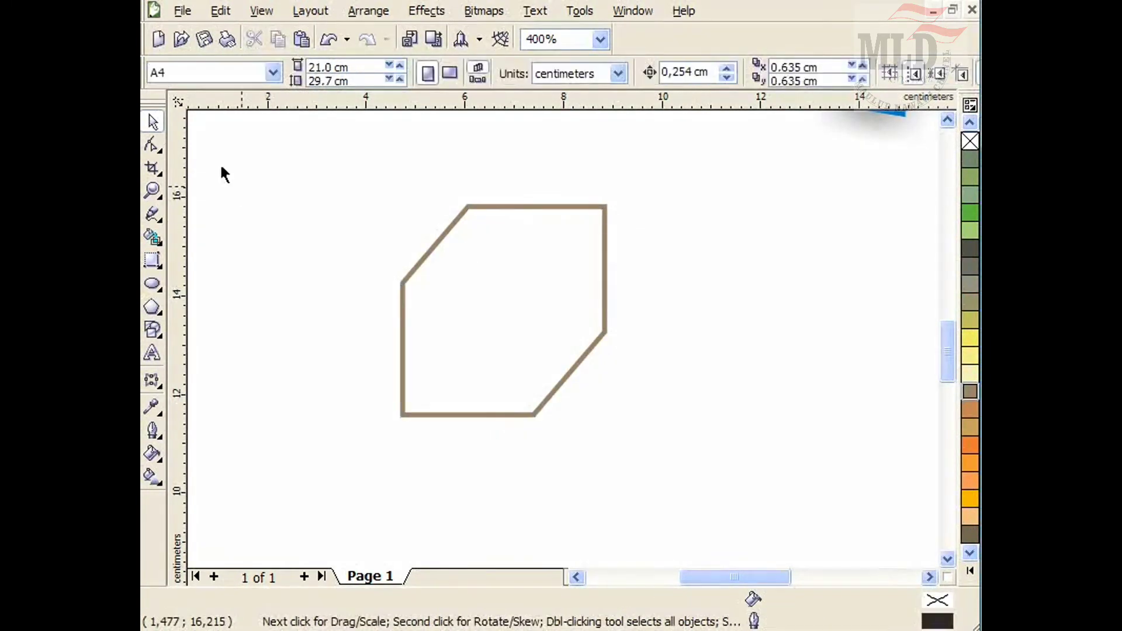
# Import makiis.jpg, place it about 8.8 by 6.6 cm, and position the baby's face over the hexagon frame.
pyautogui.click(411, 40)
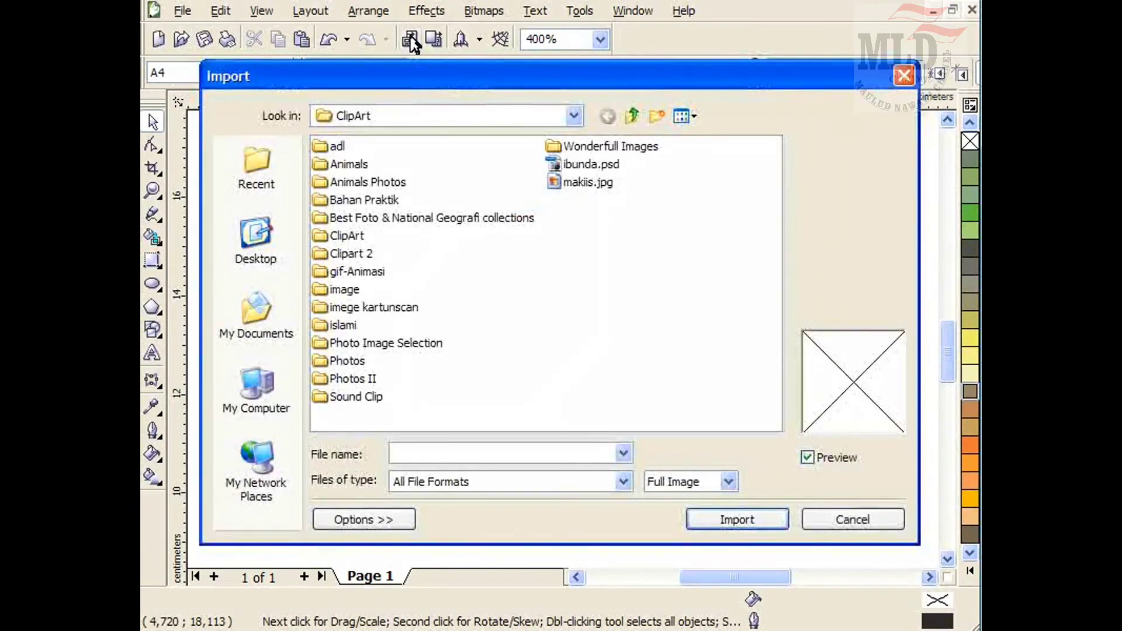
pyautogui.click(587, 182)
pyautogui.click(731, 520)
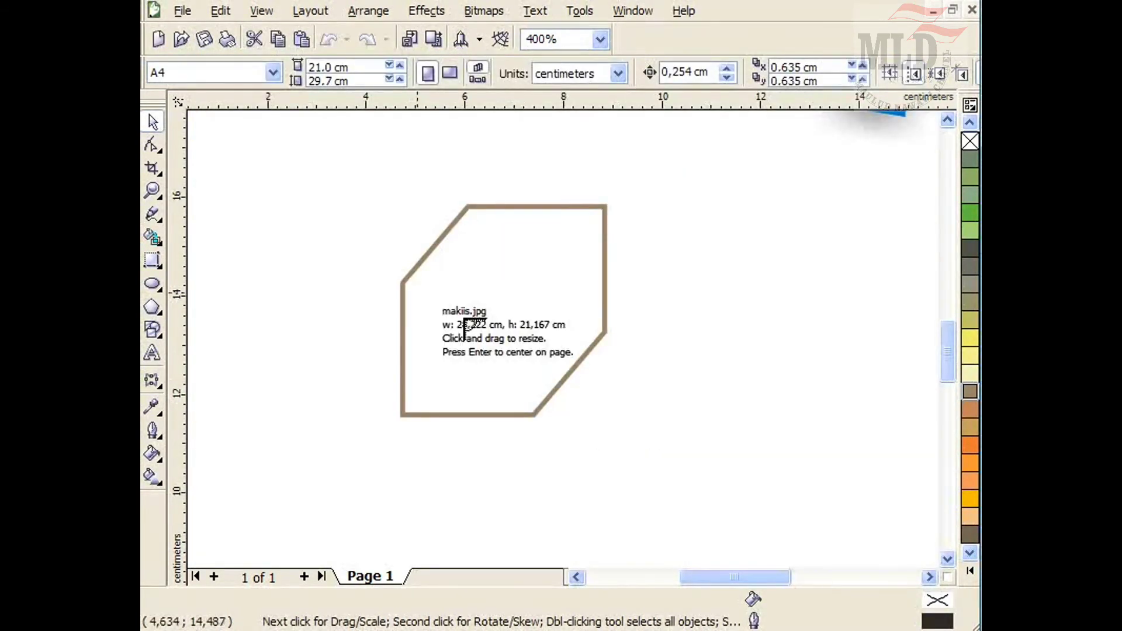
pyautogui.moveTo(291, 141); pyautogui.dragTo(726, 498)
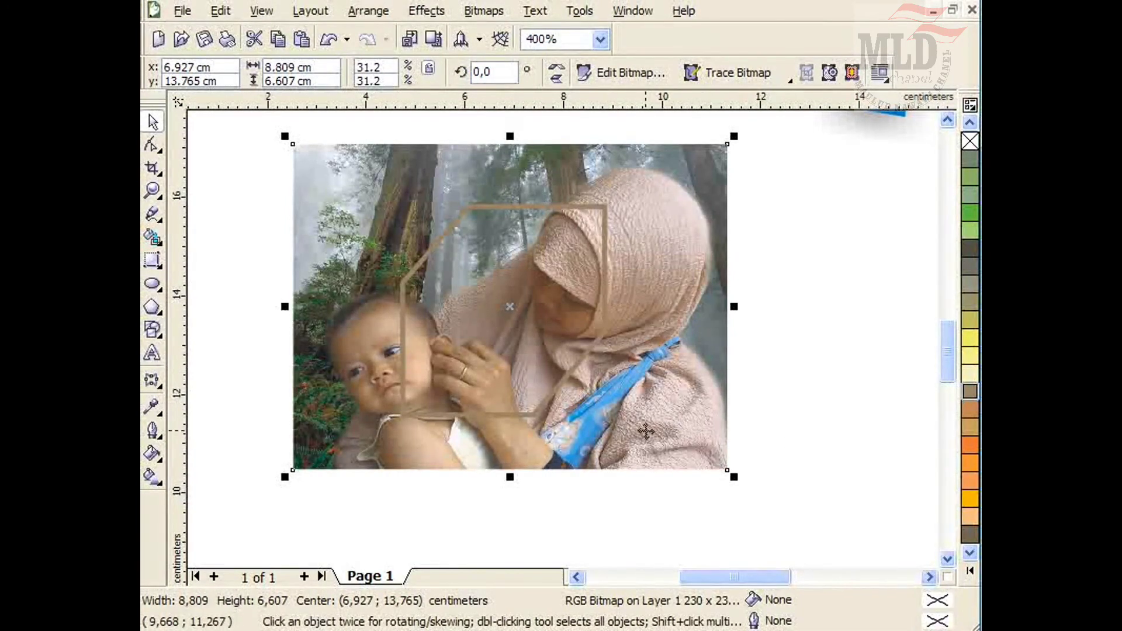
pyautogui.moveTo(646, 431); pyautogui.dragTo(658, 380)
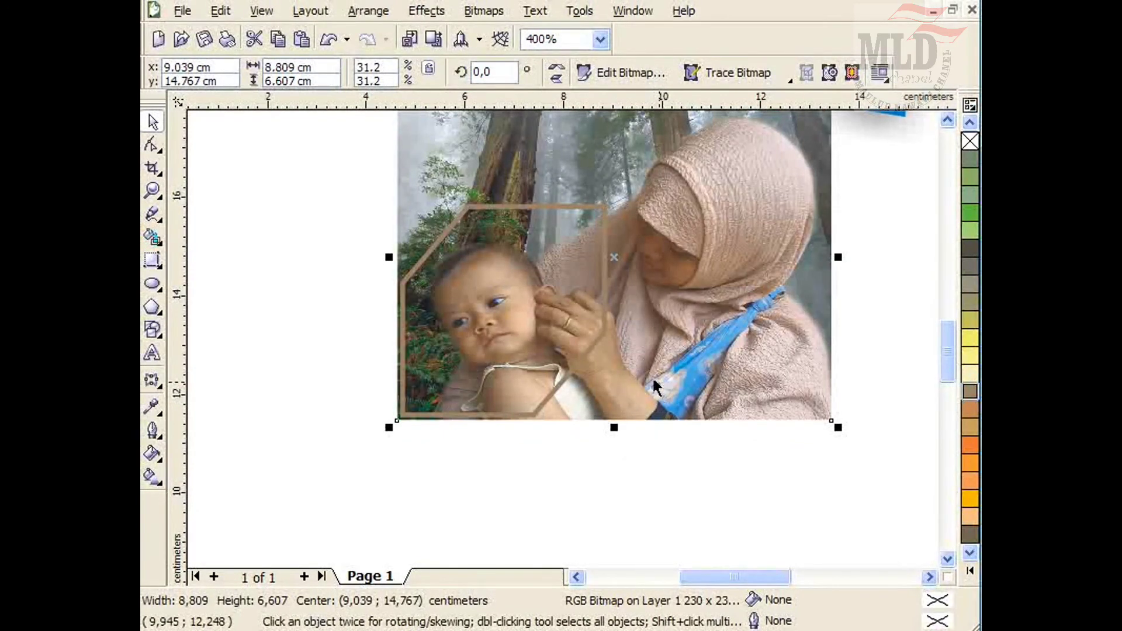
# Place the photo inside the hexagon frame with PowerClip.
pyautogui.hotkey('alt', 'c')
pyautogui.press('w')
pyautogui.press('p')
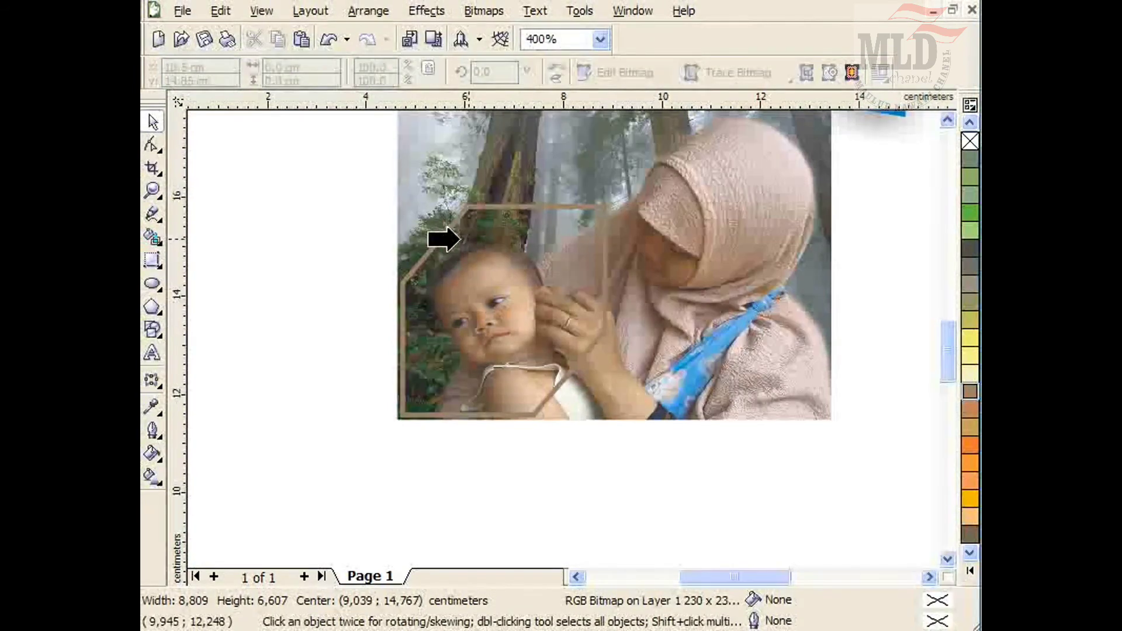
pyautogui.click(459, 242)
pyautogui.click(485, 347)
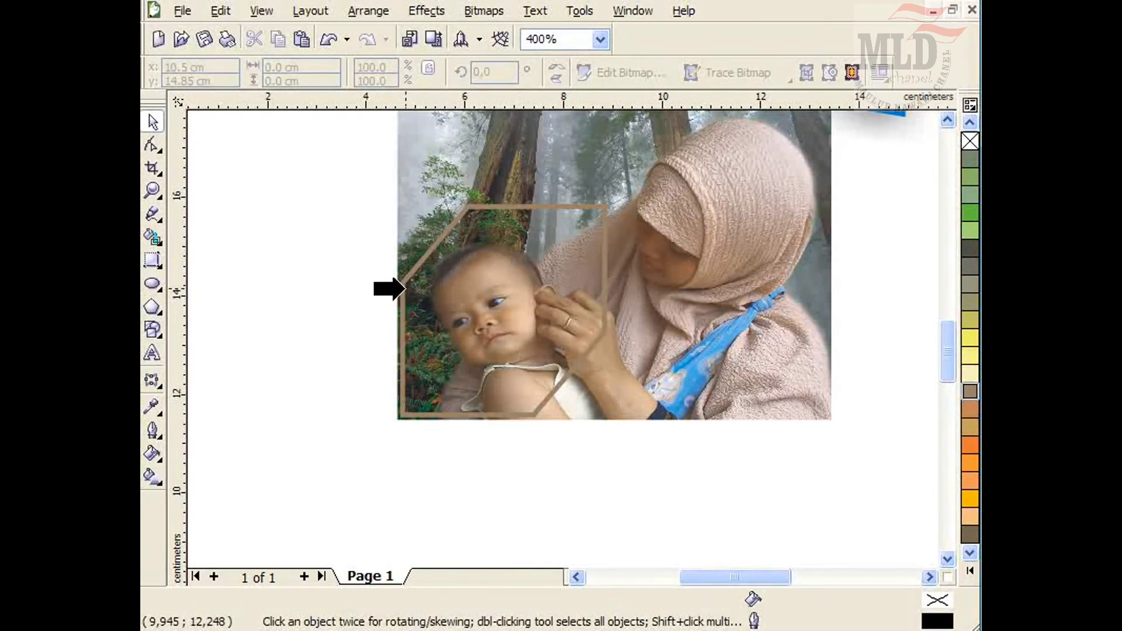
pyautogui.click(404, 289)
pyautogui.click(500, 349)
pyautogui.click(401, 357)
pyautogui.click(572, 471)
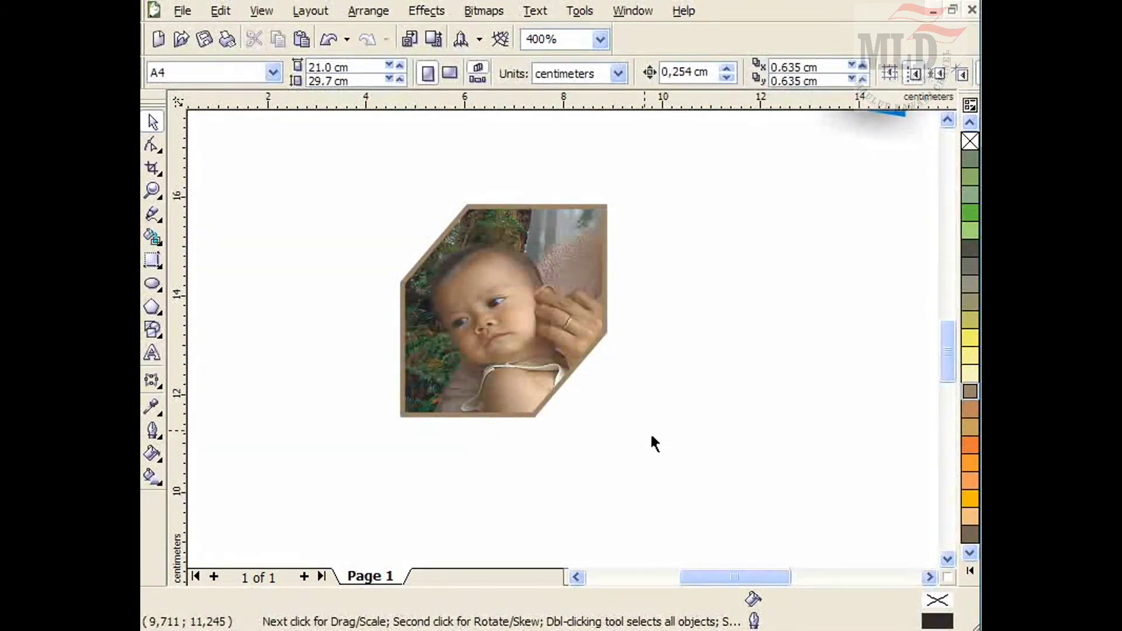
# Add a drop shadow to the clipped photo frame, extending toward the lower right.
pyautogui.scroll(-1, 696, 392)
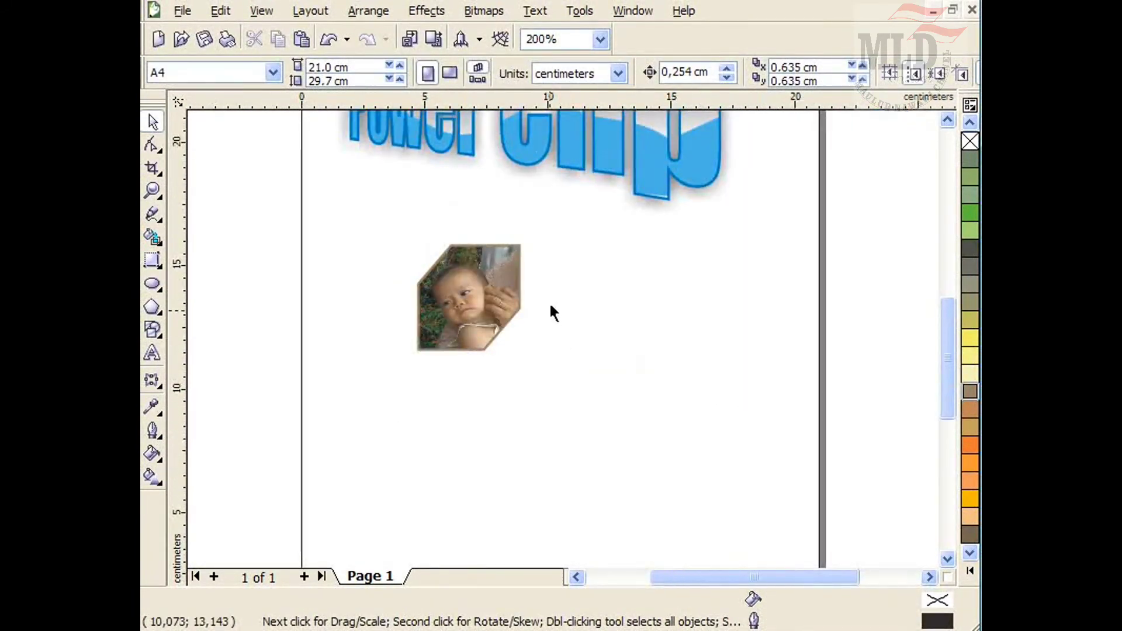
pyautogui.scroll(1, 554, 314)
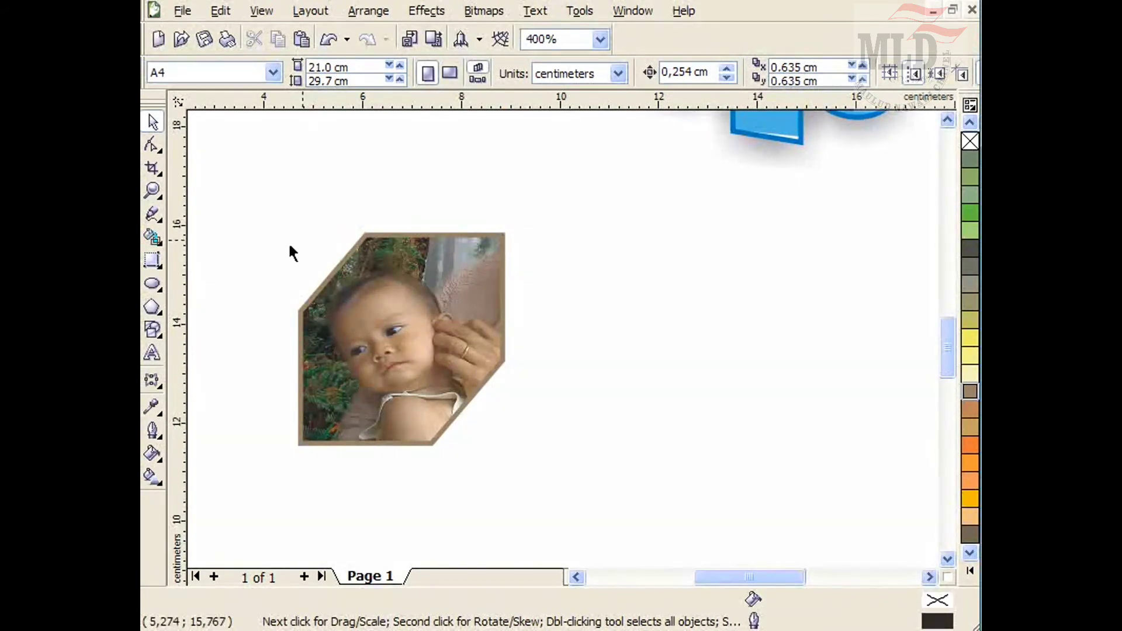
pyautogui.click(154, 382)
pyautogui.click(259, 387)
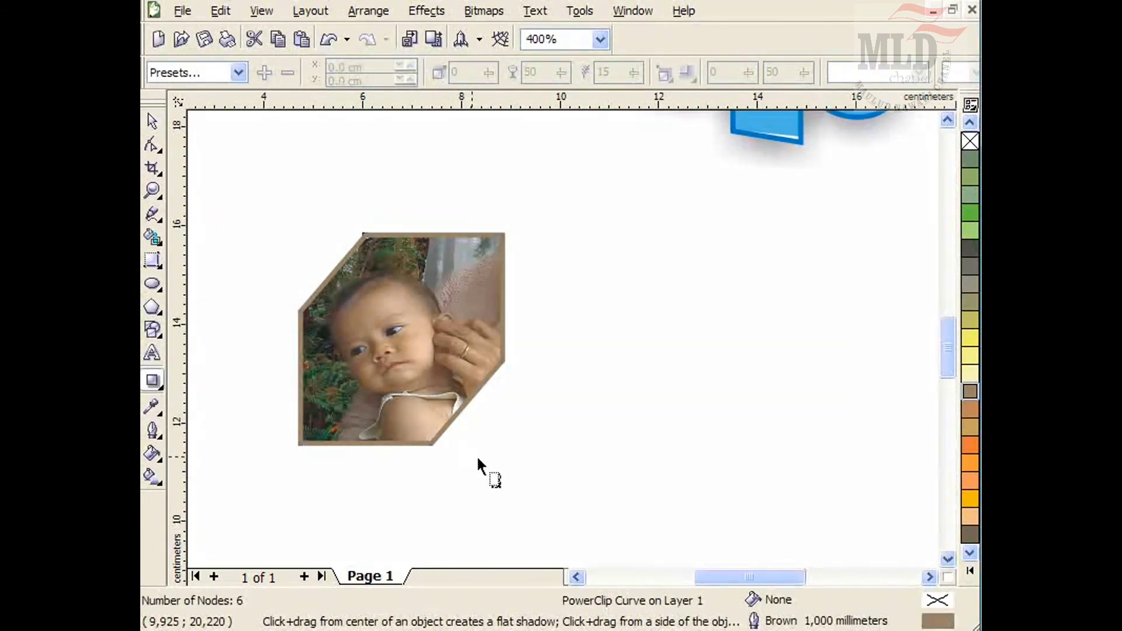
pyautogui.moveTo(404, 346); pyautogui.dragTo(476, 453)
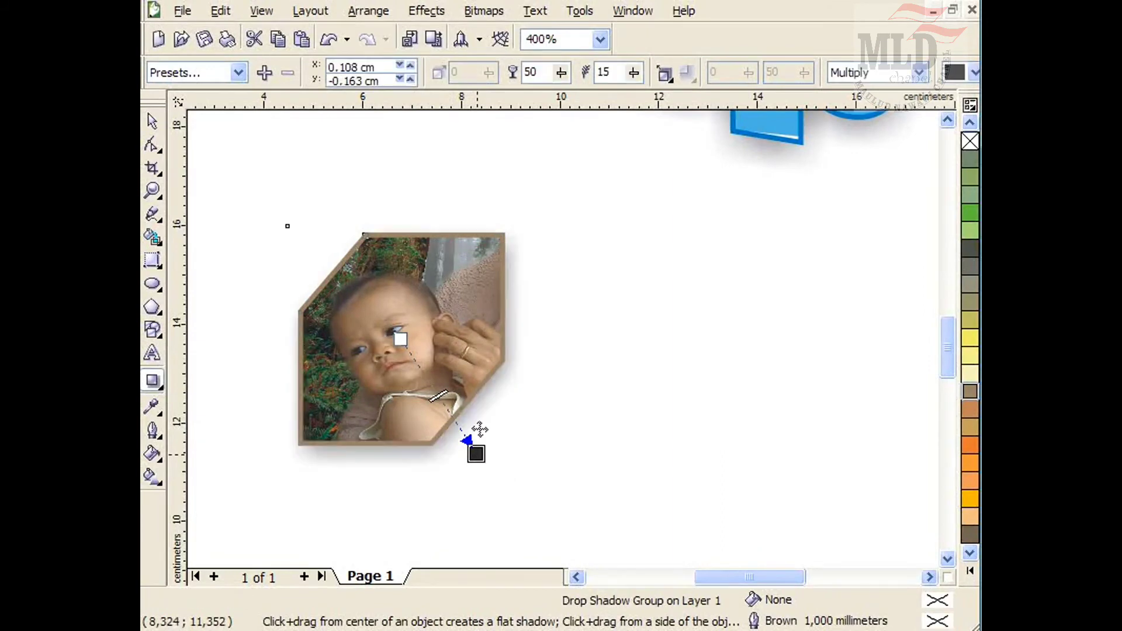
# Move the shadowed photo frame up and to the left on the page.
pyautogui.click(153, 123)
pyautogui.moveTo(403, 358); pyautogui.dragTo(481, 327)
pyautogui.click(619, 338)
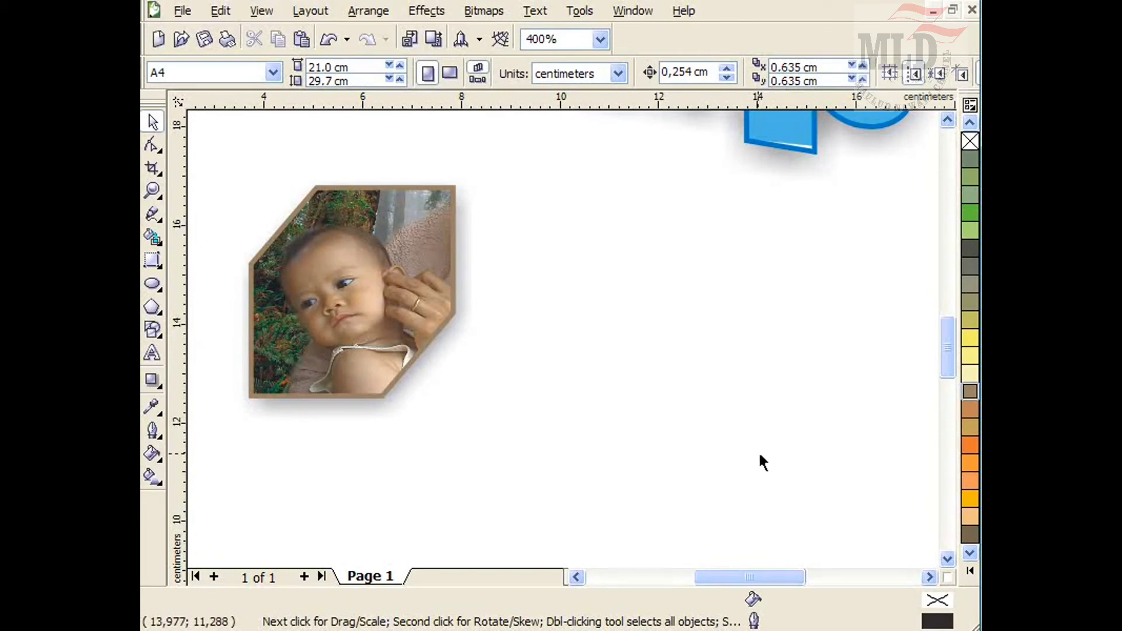
# Draw two concentric circles about 2.9 cm across and trim the outer circle with the inner one.
pyautogui.moveTo(796, 583)
pyautogui.mouseDown()
pyautogui.moveTo(837, 593)
pyautogui.moveTo(806, 595)
pyautogui.mouseUp()
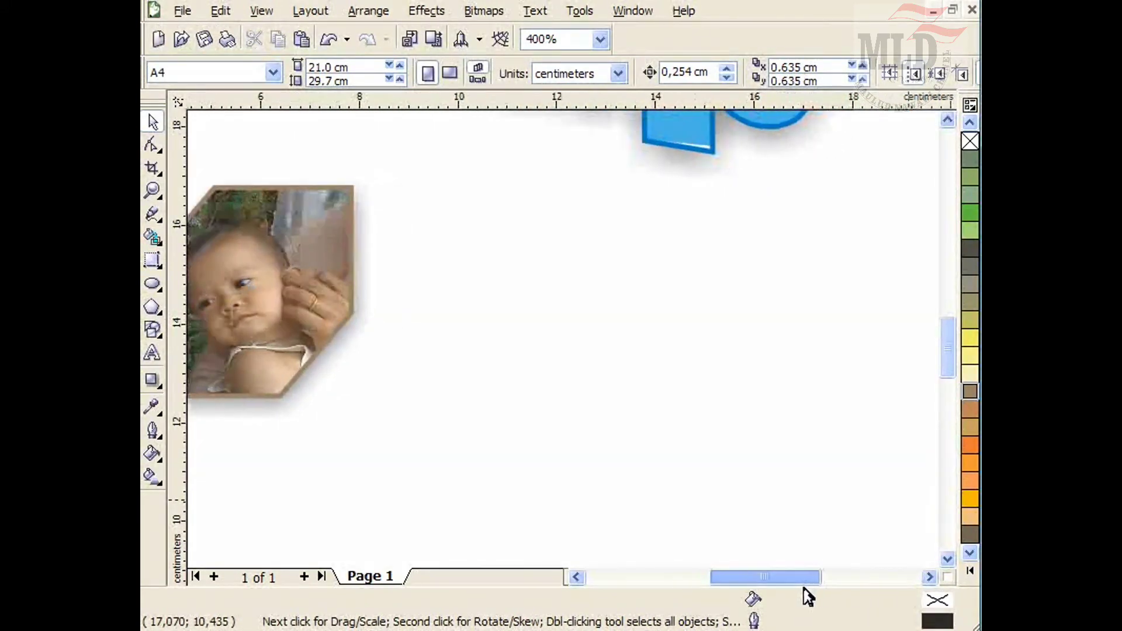
pyautogui.click(152, 284)
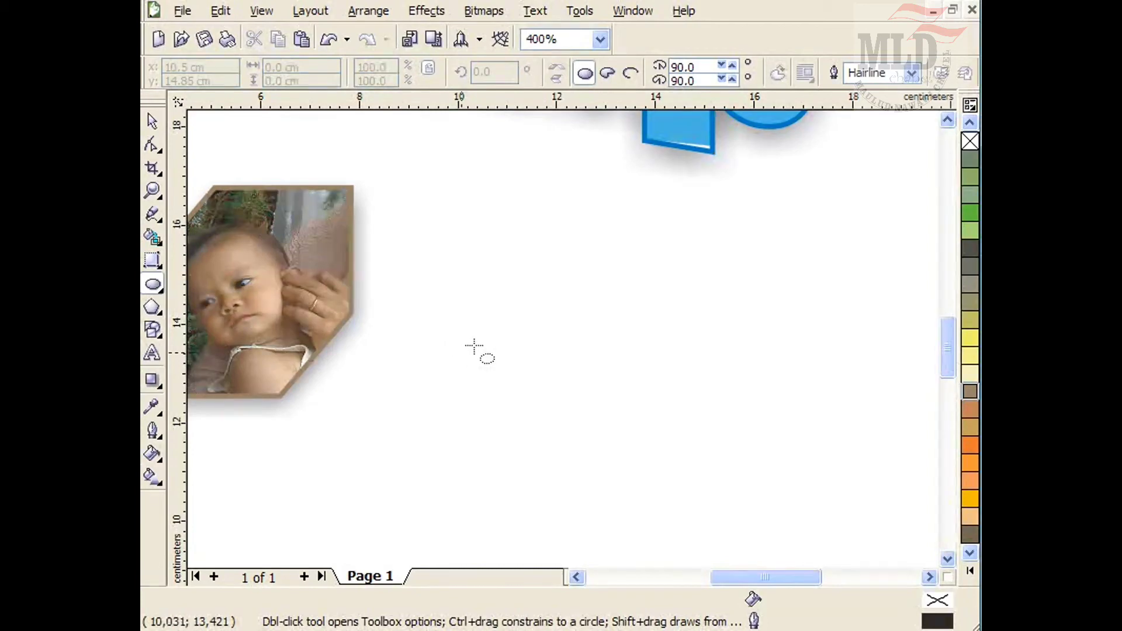
pyautogui.moveTo(484, 337); pyautogui.dragTo(548, 402)
pyautogui.press('space')
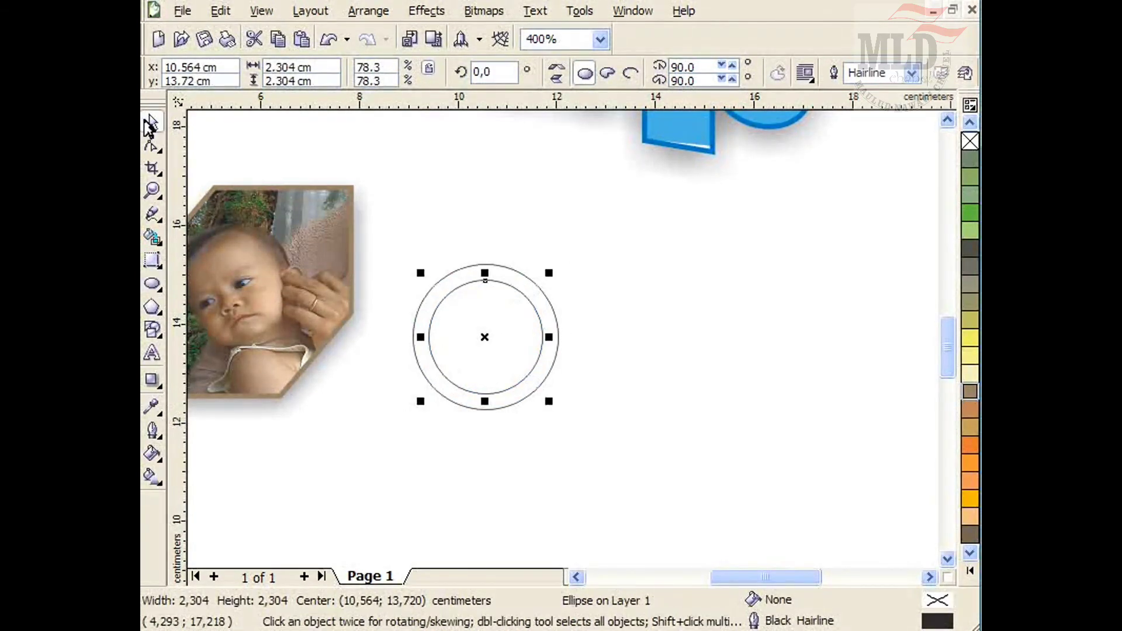
pyautogui.moveTo(643, 232); pyautogui.dragTo(405, 467)
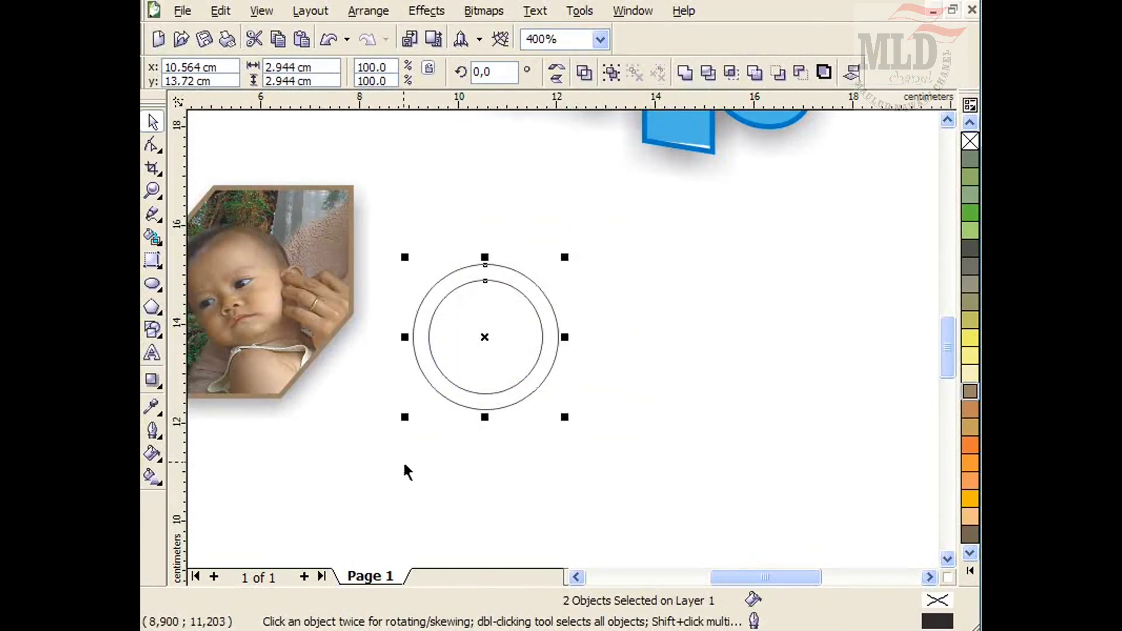
pyautogui.click(708, 71)
pyautogui.click(615, 329)
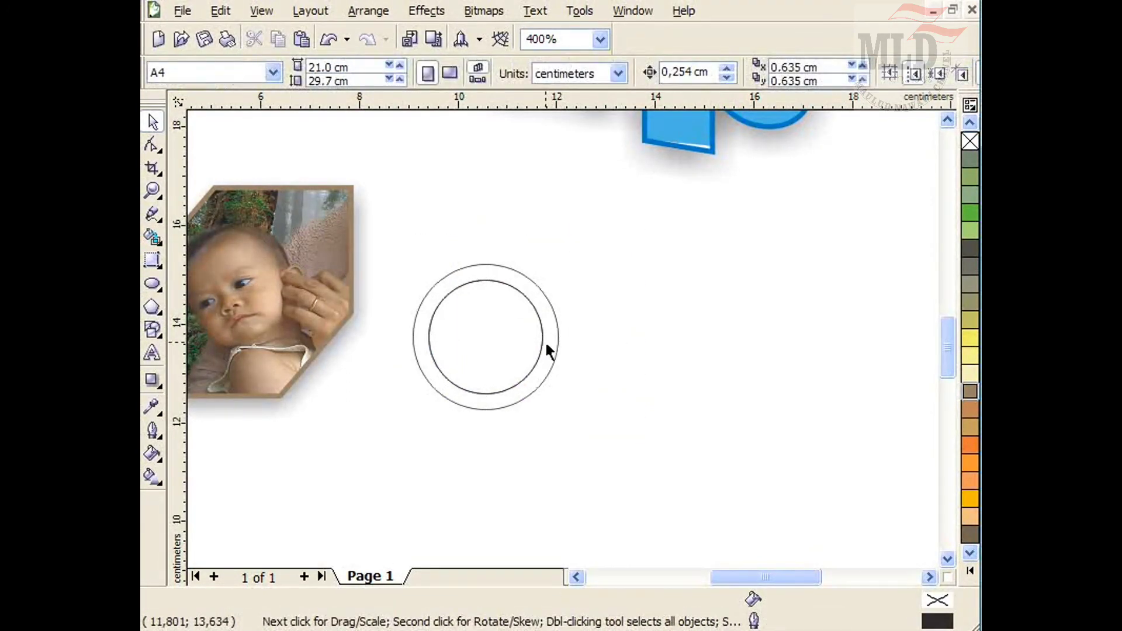
# Move the ring aside, delete the inner circle, and move the ring back into place.
pyautogui.moveTo(545, 342); pyautogui.dragTo(619, 331)
pyautogui.click(433, 359)
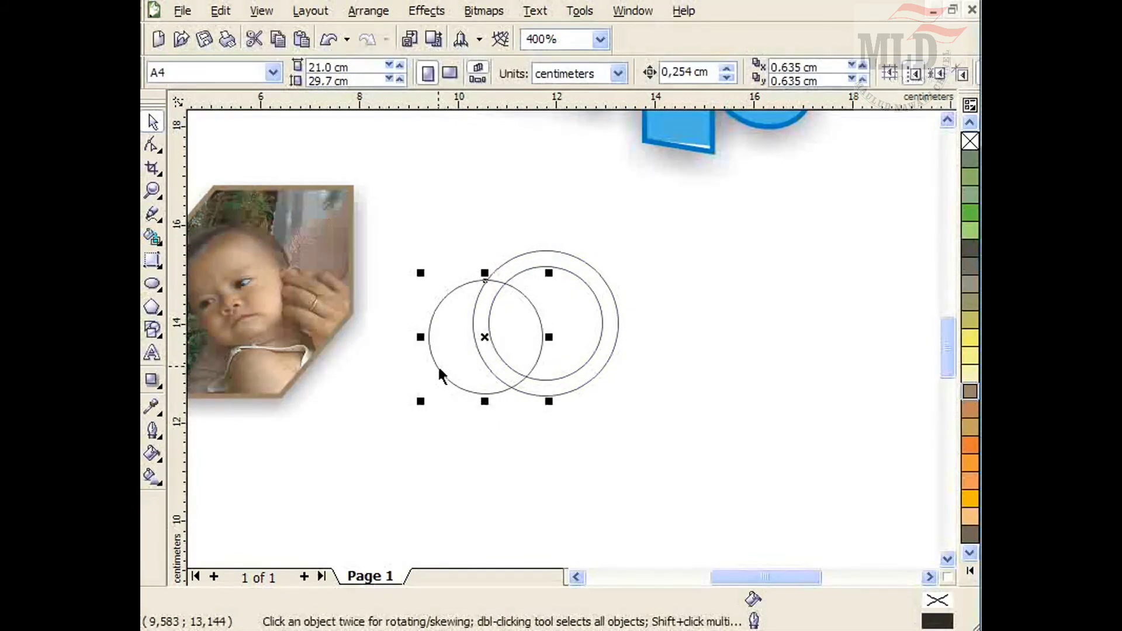
pyautogui.press('Delete')
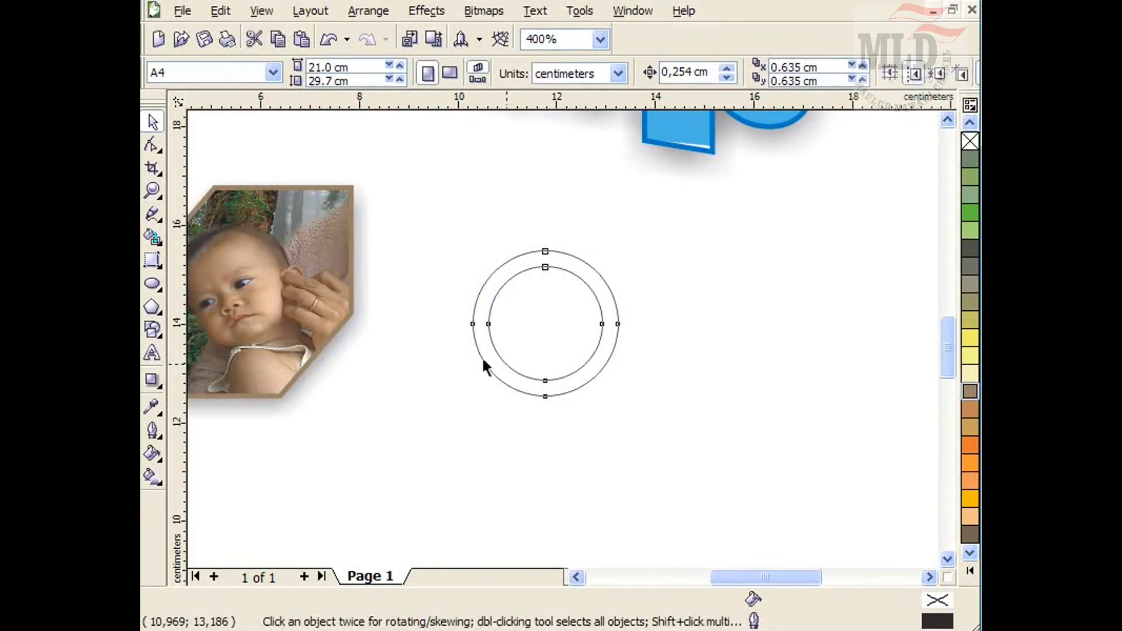
pyautogui.moveTo(483, 365); pyautogui.dragTo(432, 355)
# Fill the ring red-orange and remove its outline.
pyautogui.click(965, 574)
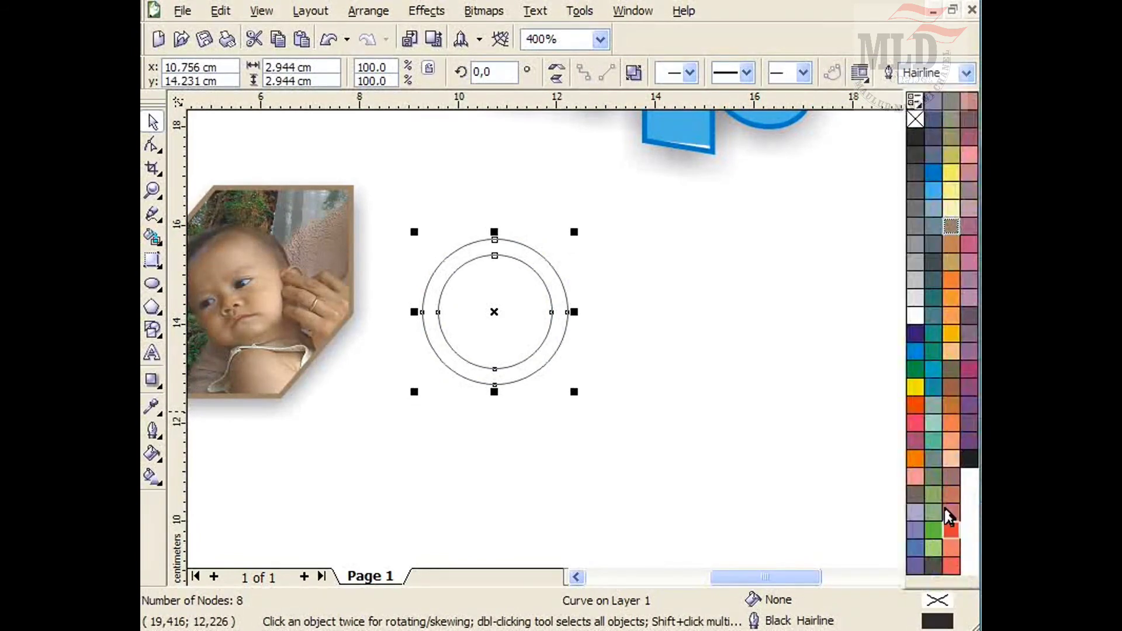
pyautogui.click(915, 407)
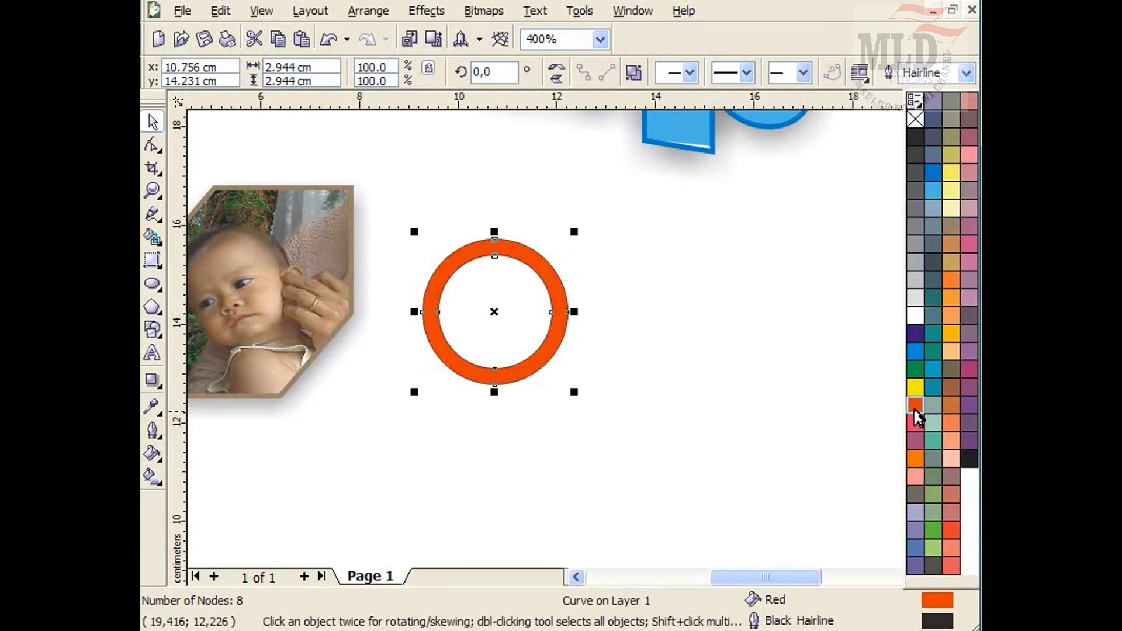
pyautogui.rightClick(915, 120)
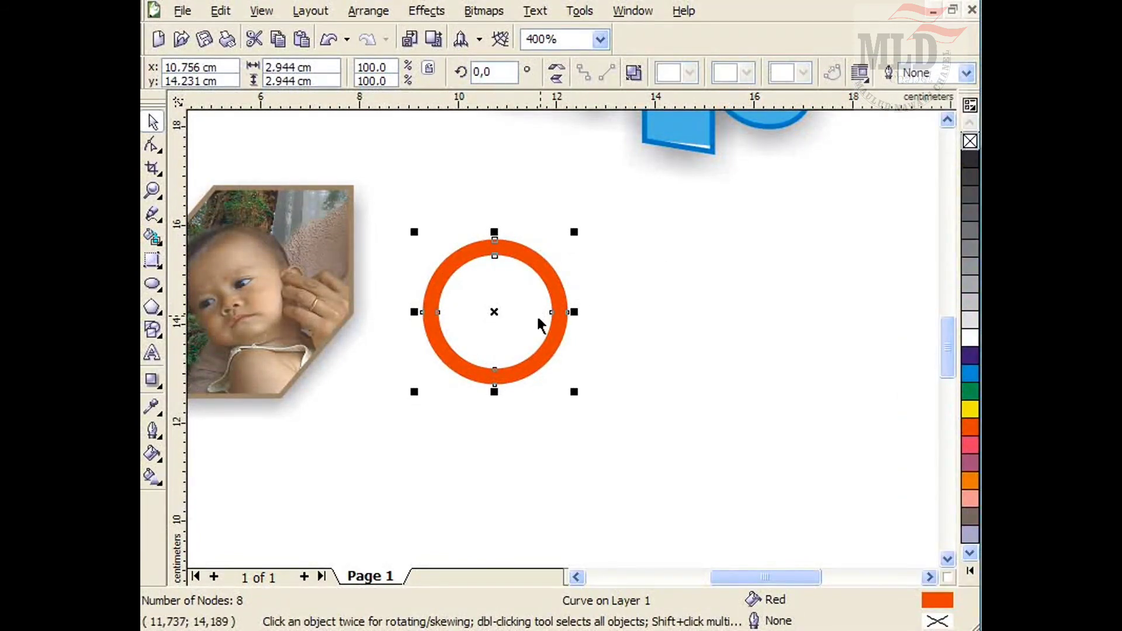
# Duplicate the ring into three overlapping rings, colouring the right one cyan and the middle one green.
pyautogui.moveTo(497, 314); pyautogui.dragTo(582, 342)
pyautogui.click(971, 375)
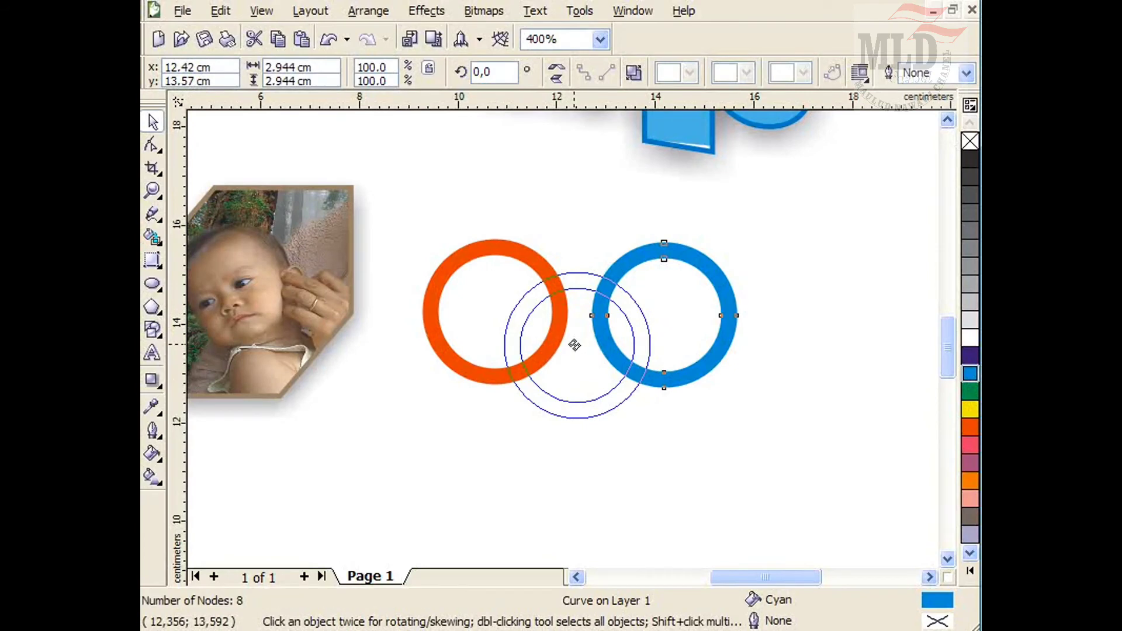
pyautogui.click(968, 390)
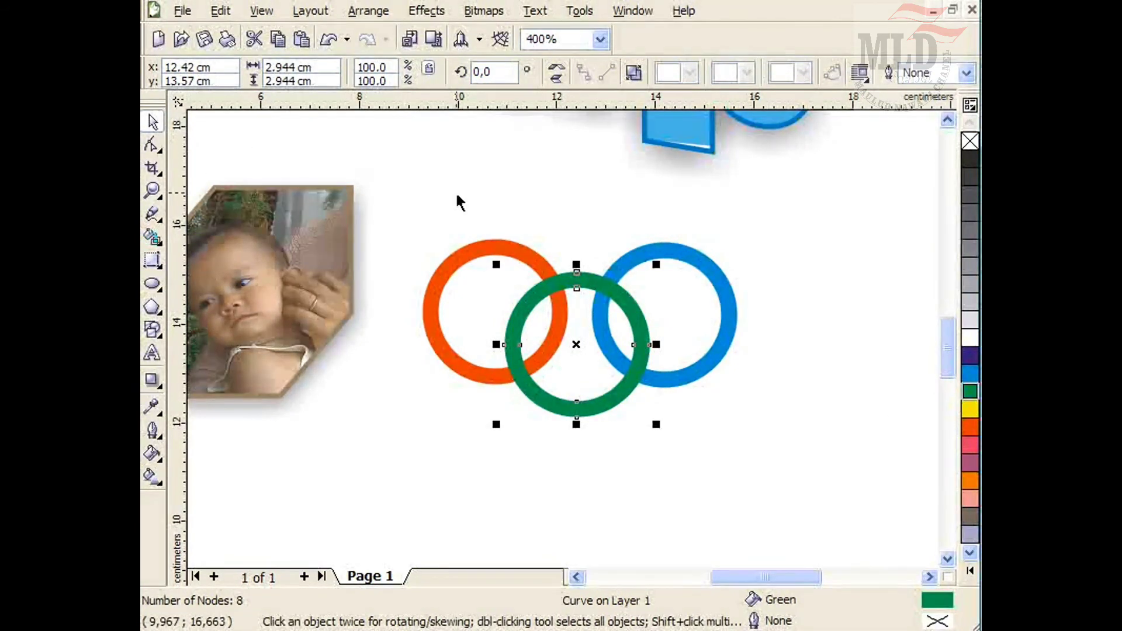
pyautogui.click(664, 327)
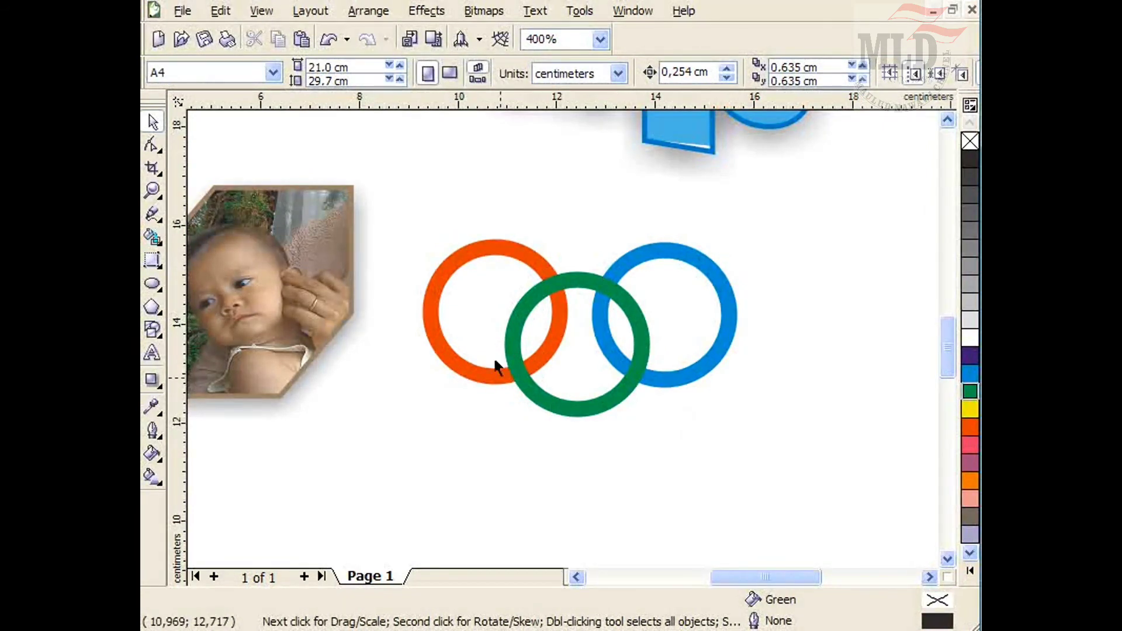
# Draw a small rectangle about 0.8 by 0.8 cm over the lower crossing of the orange and green rings.
pyautogui.scroll(1, 569, 334)
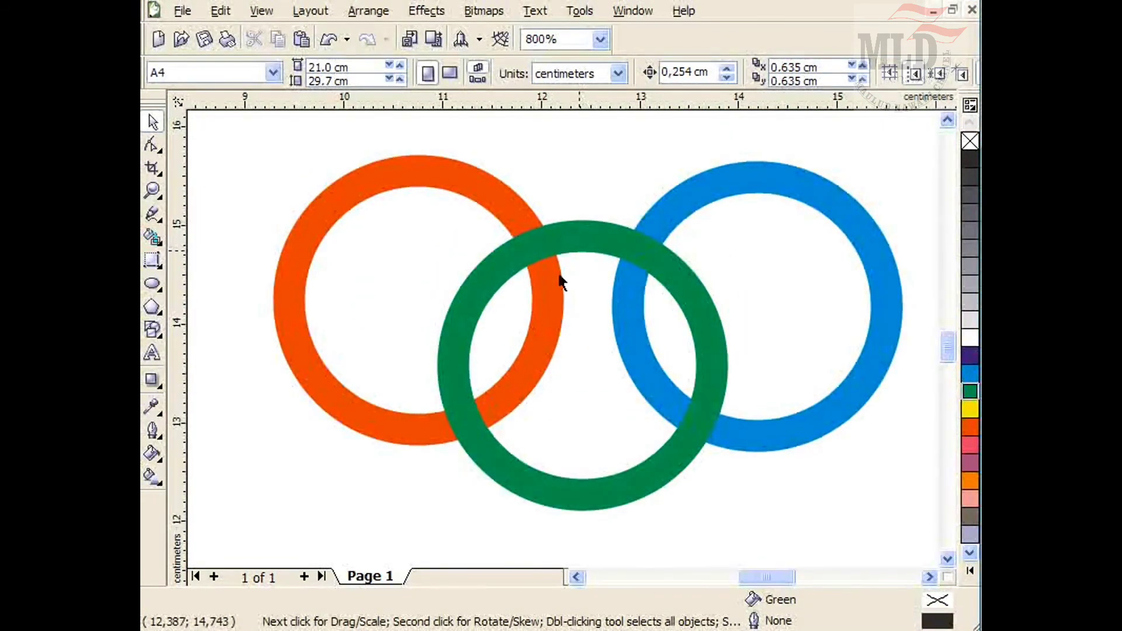
pyautogui.click(158, 263)
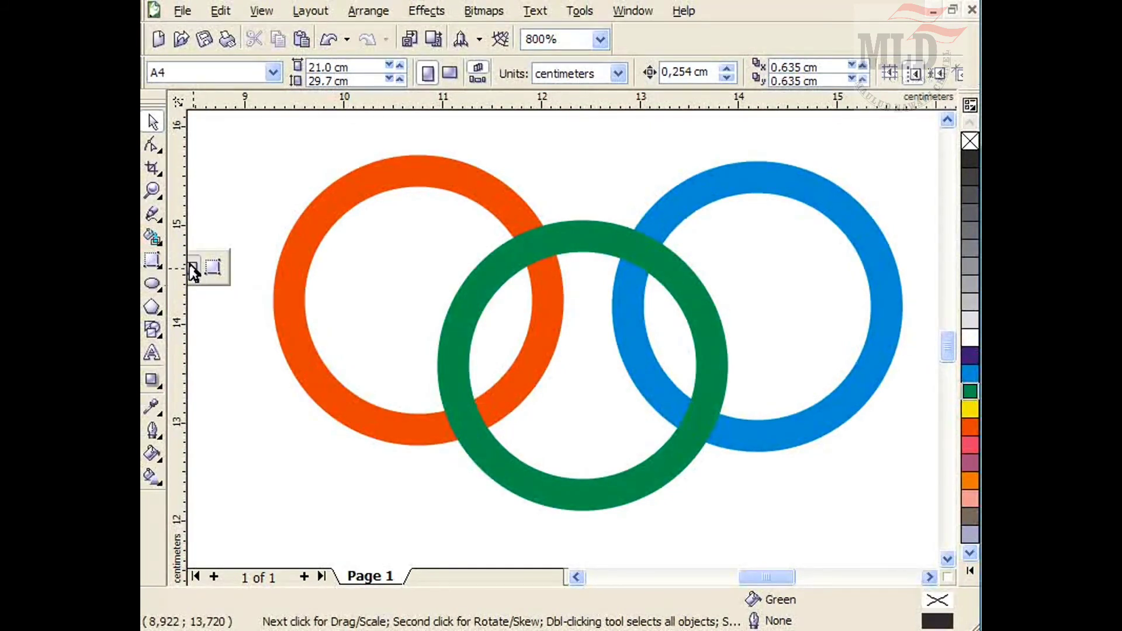
pyautogui.click(190, 268)
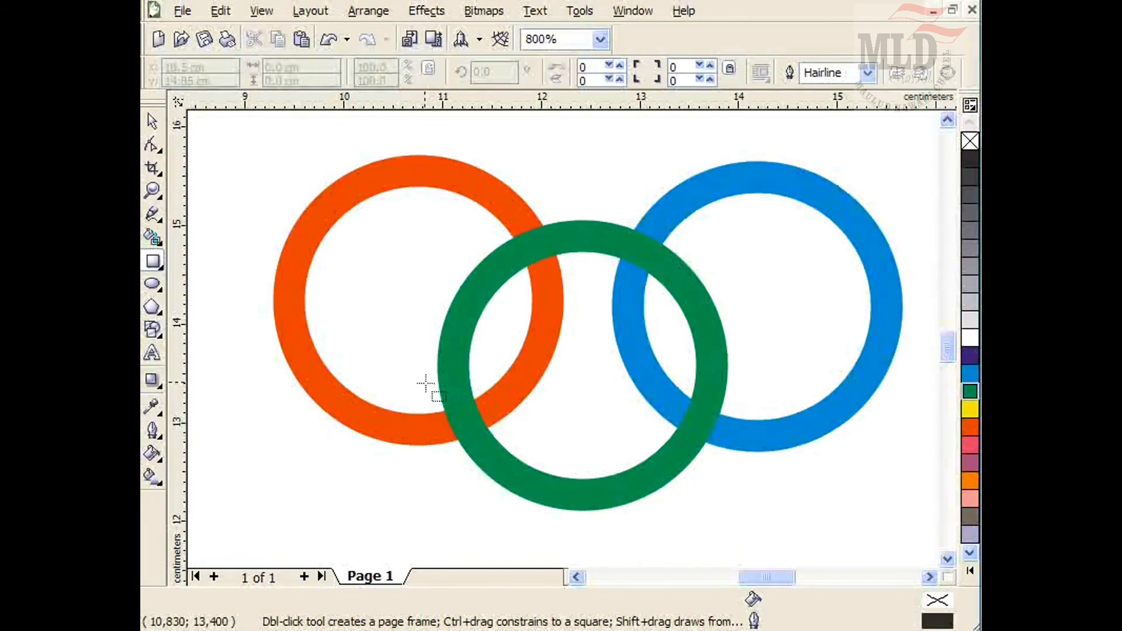
pyautogui.moveTo(425, 381); pyautogui.dragTo(507, 457)
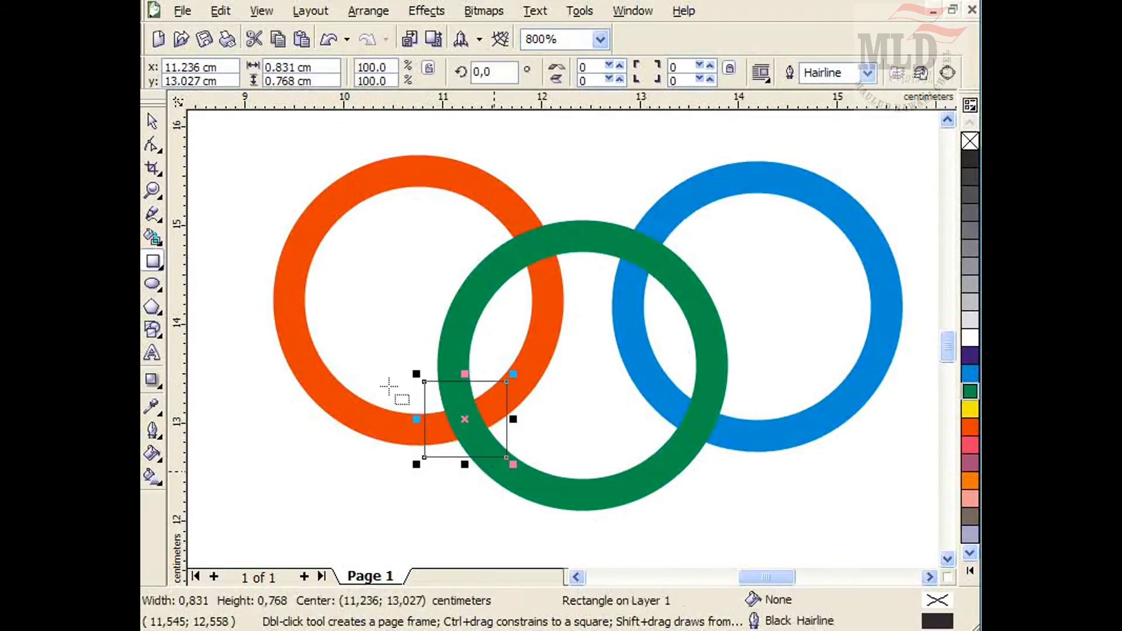
pyautogui.click(152, 121)
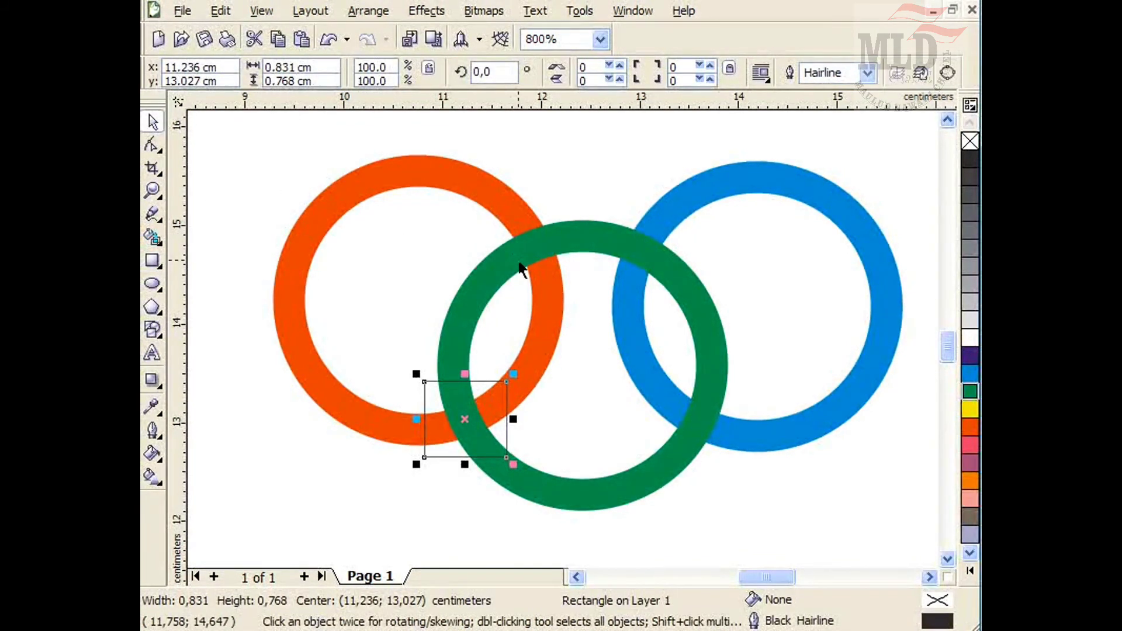
# Place the green ring inside the small rectangle with PowerClip and remove the rectangle's outline.
pyautogui.click(516, 264)
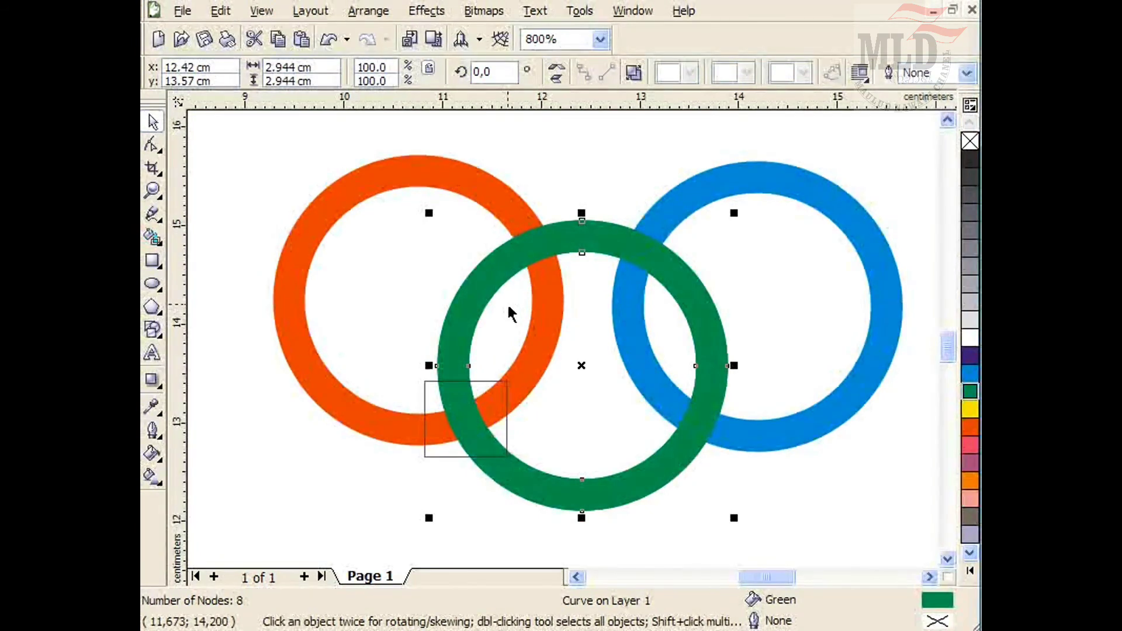
pyautogui.hotkey('alt', 'c')
pyautogui.press('w')
pyautogui.press('p')
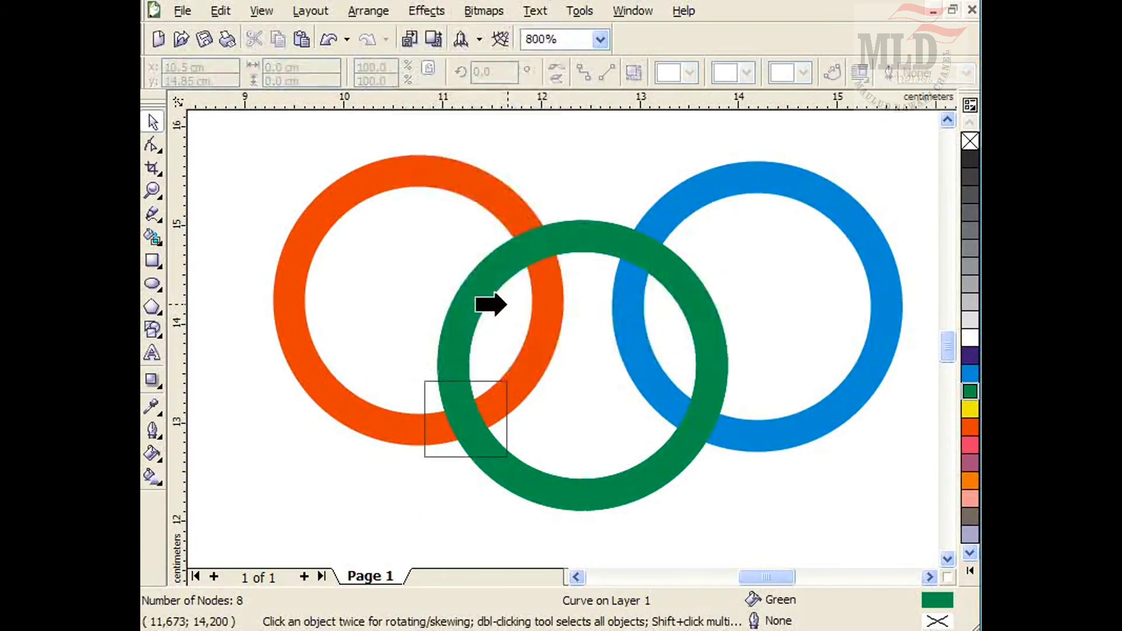
pyautogui.click(425, 398)
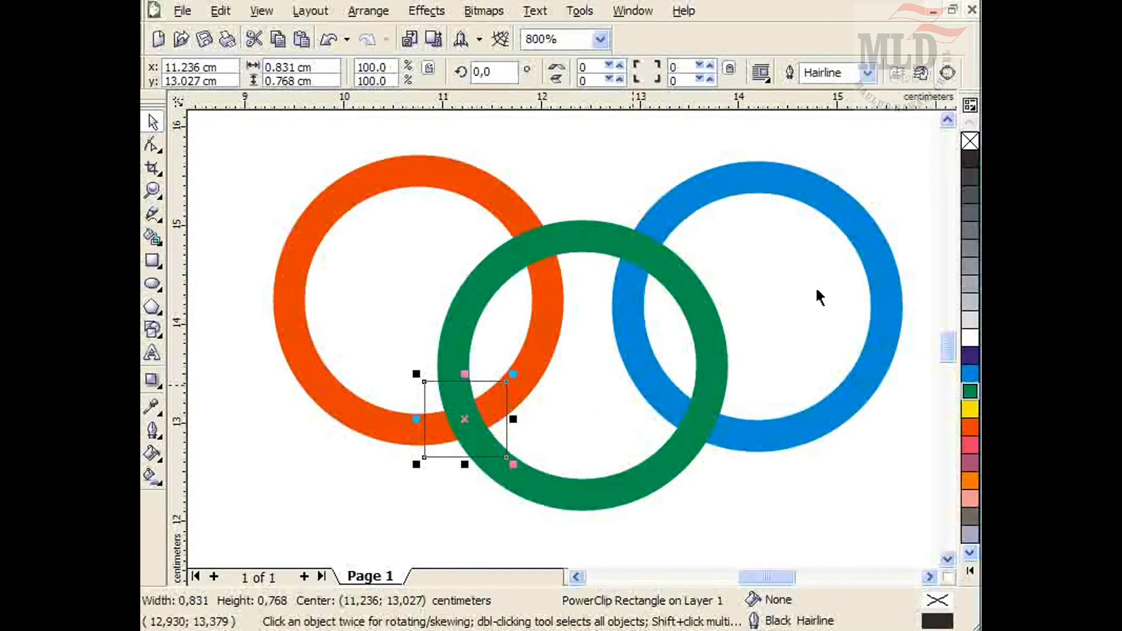
pyautogui.rightClick(969, 140)
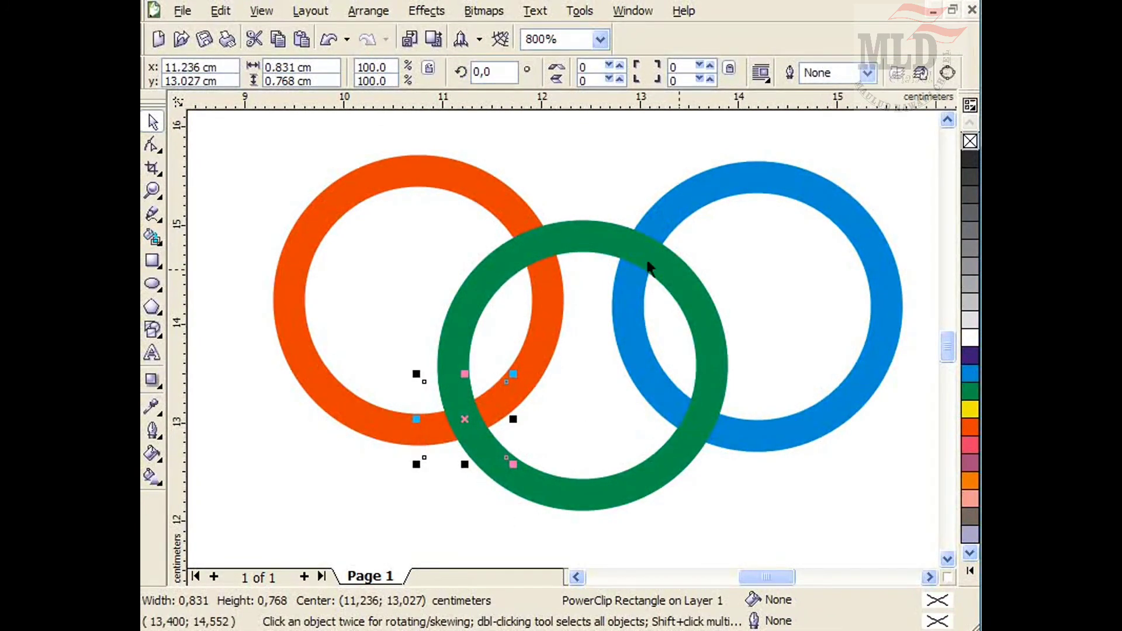
# Send the green ring to the back behind the other rings.
pyautogui.click(582, 252)
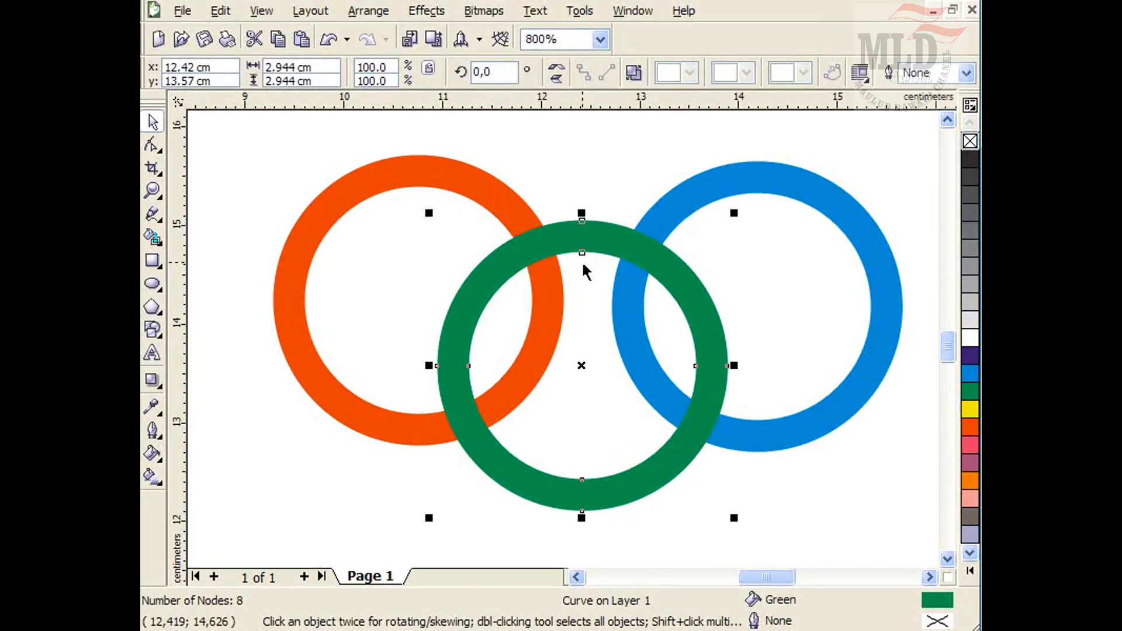
pyautogui.hotkey('shift', 'pagedown')
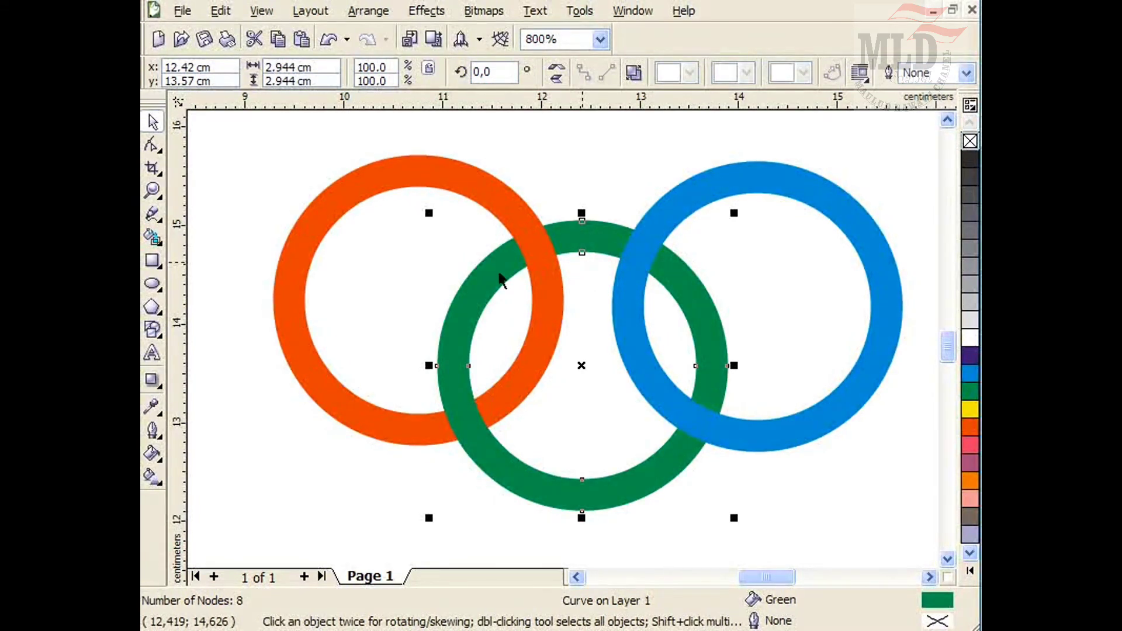
pyautogui.moveTo(616, 138); pyautogui.dragTo(393, 501)
pyautogui.click(408, 525)
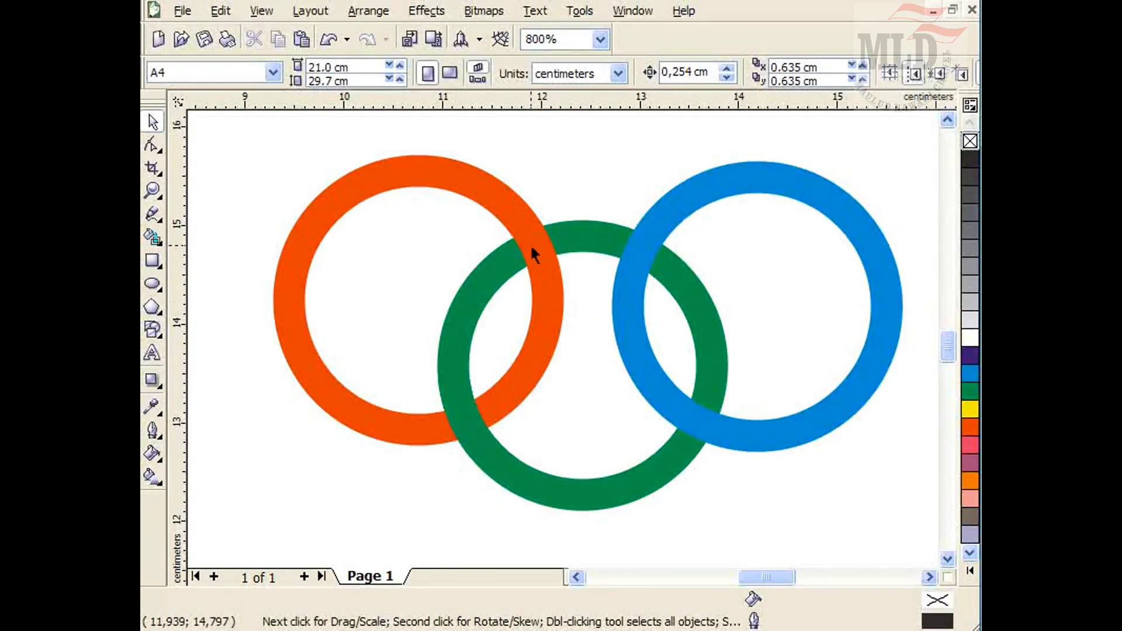
# Draw a rectangle about 0.8 by 1.1 cm over the upper crossing of the green and blue rings.
pyautogui.click(153, 263)
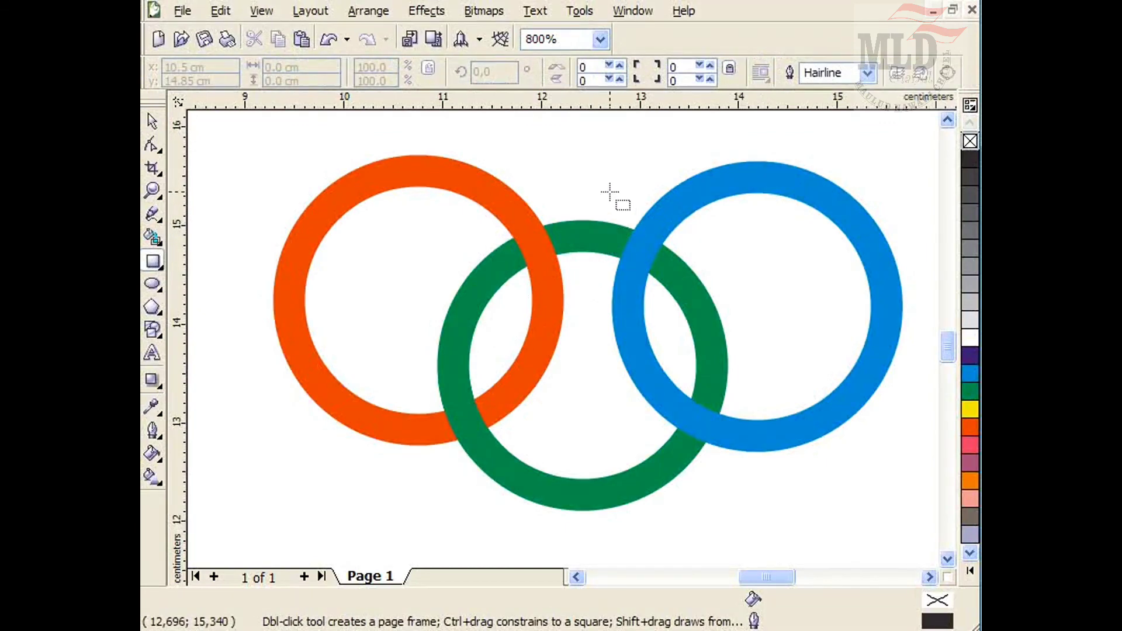
pyautogui.moveTo(606, 192); pyautogui.dragTo(690, 295)
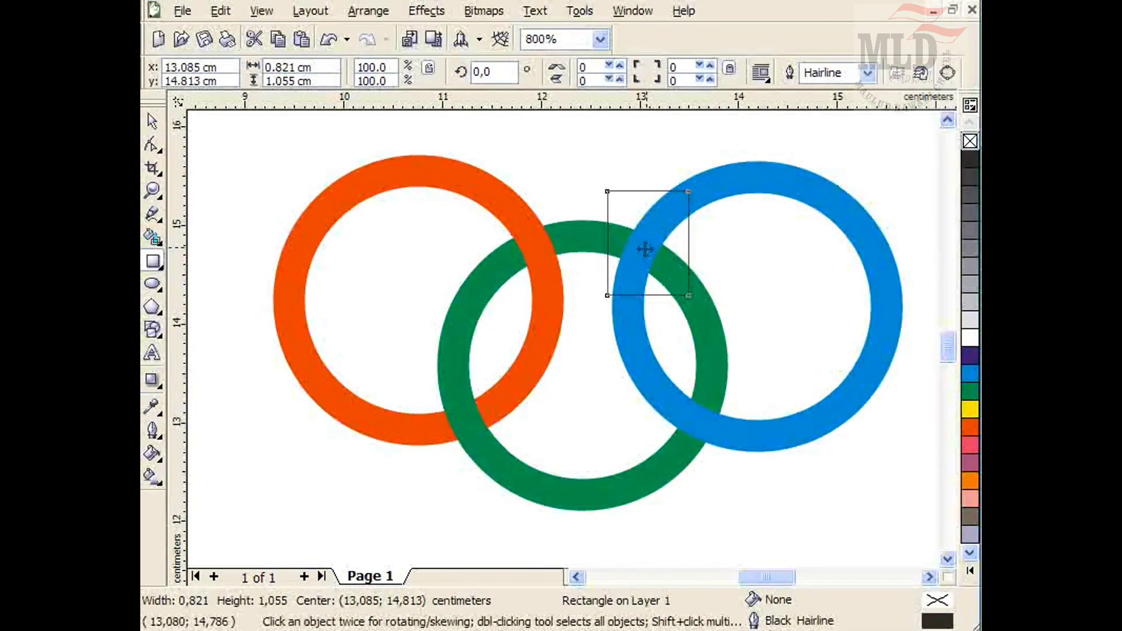
pyautogui.moveTo(648, 244); pyautogui.dragTo(639, 249)
pyautogui.click(154, 120)
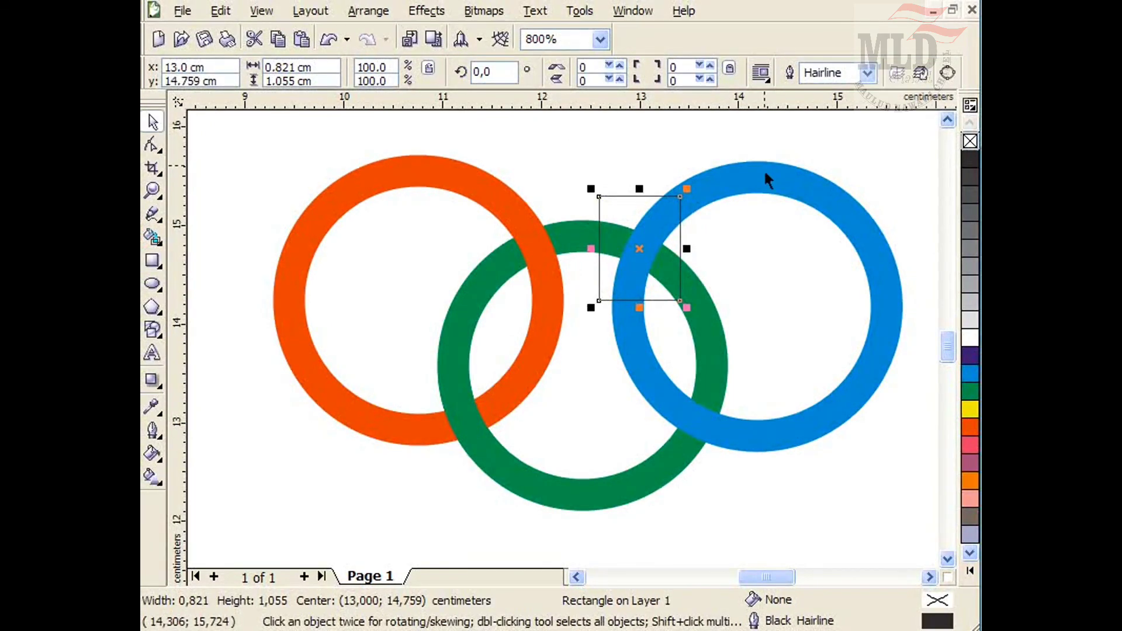
# Place the blue ring inside the new rectangle with PowerClip.
pyautogui.click(765, 175)
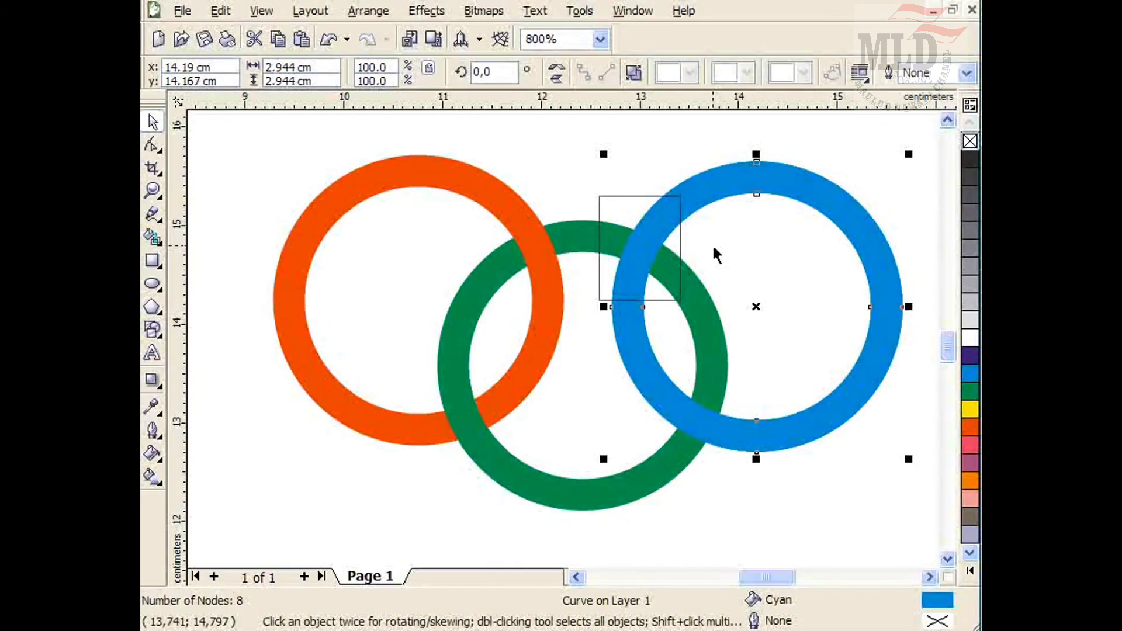
pyautogui.hotkey('alt', 'c')
pyautogui.press('w')
pyautogui.press('p')
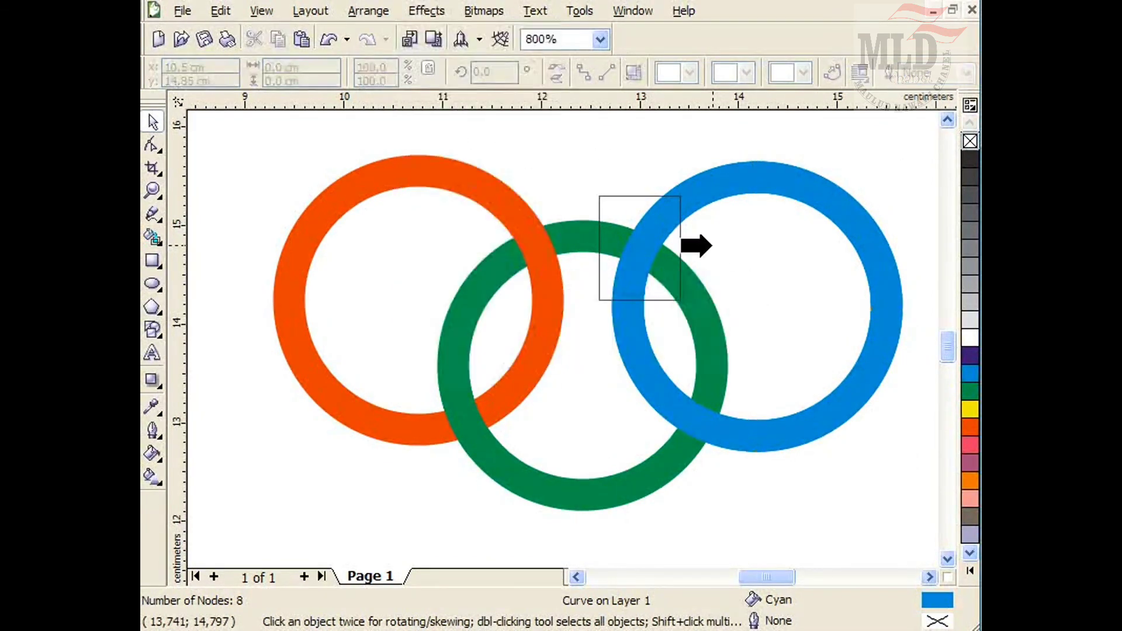
pyautogui.click(600, 198)
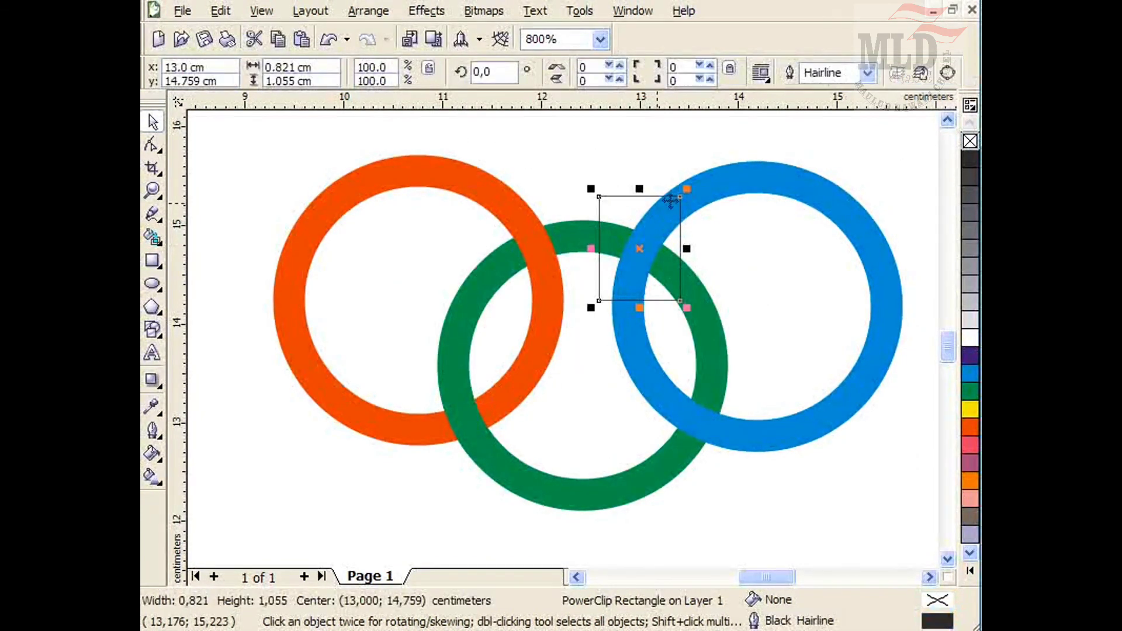
# Undo the last action and remove the outline from the clipped rectangle.
pyautogui.hotkey('ctrl', 'z')
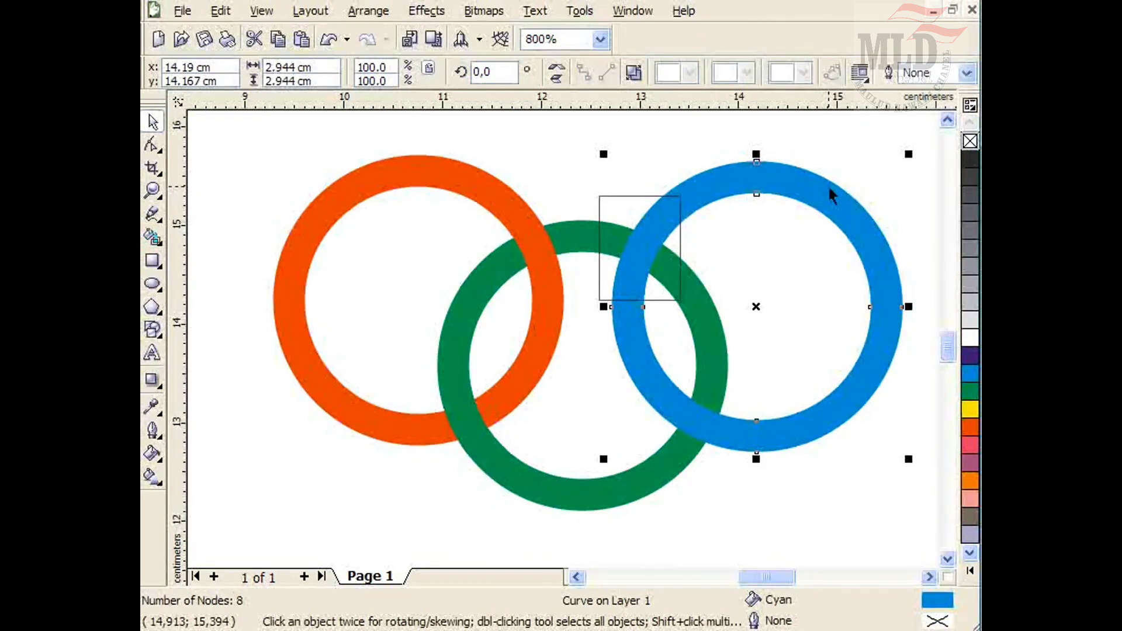
pyautogui.click(667, 206)
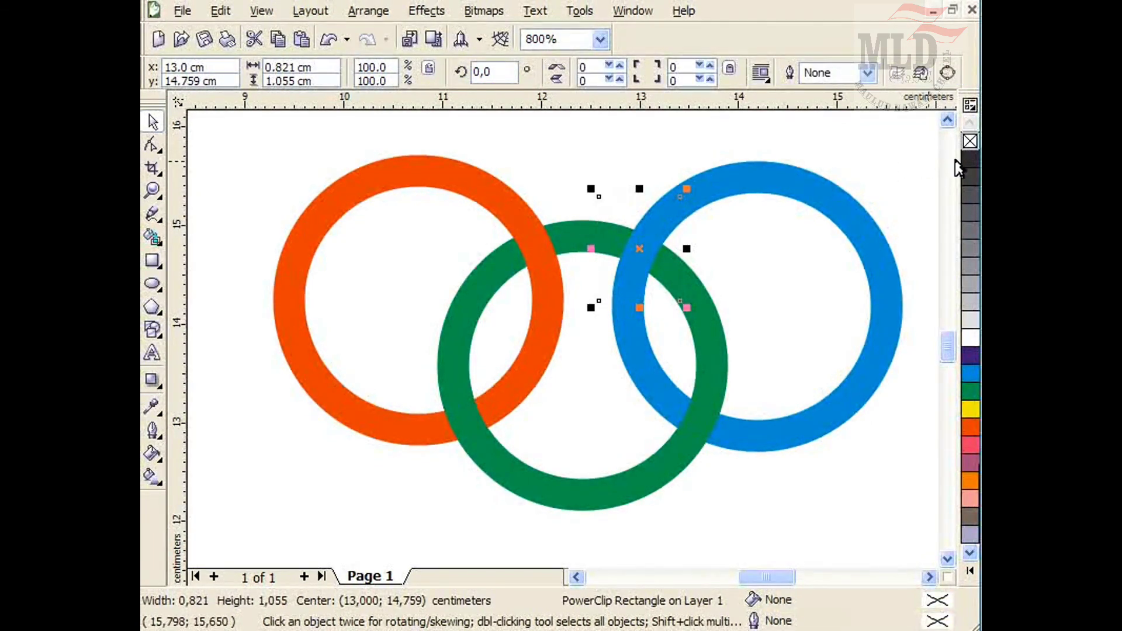
pyautogui.click(905, 170)
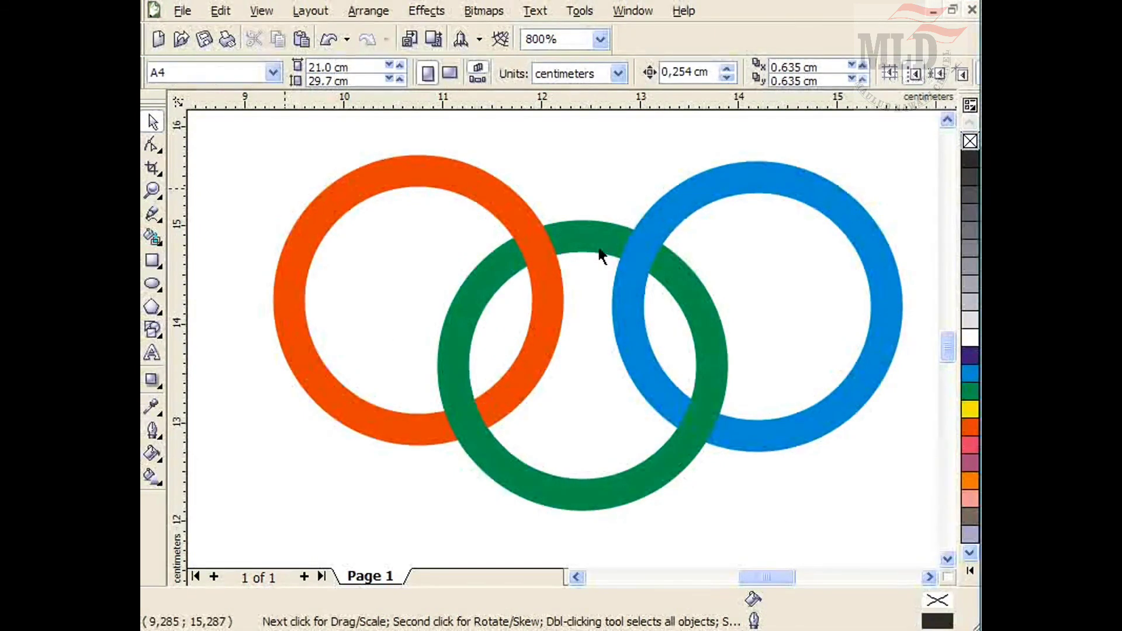
pyautogui.scroll(-2, 563, 345)
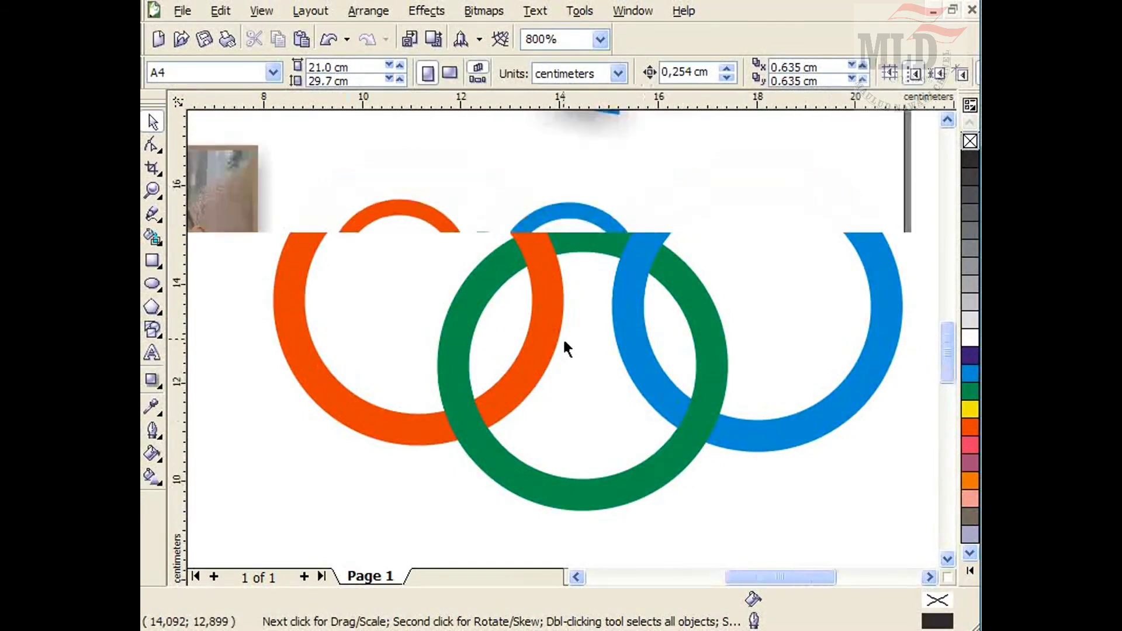